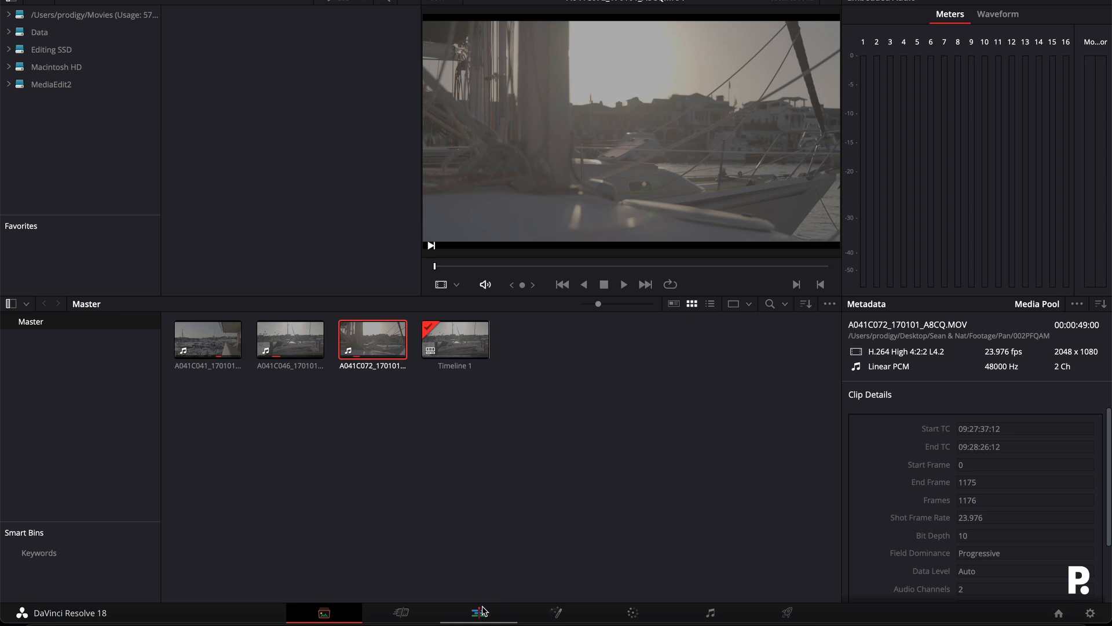
- Switch to the Edit page and set the first timeline clip's zoom to 1.110
click(481, 611)
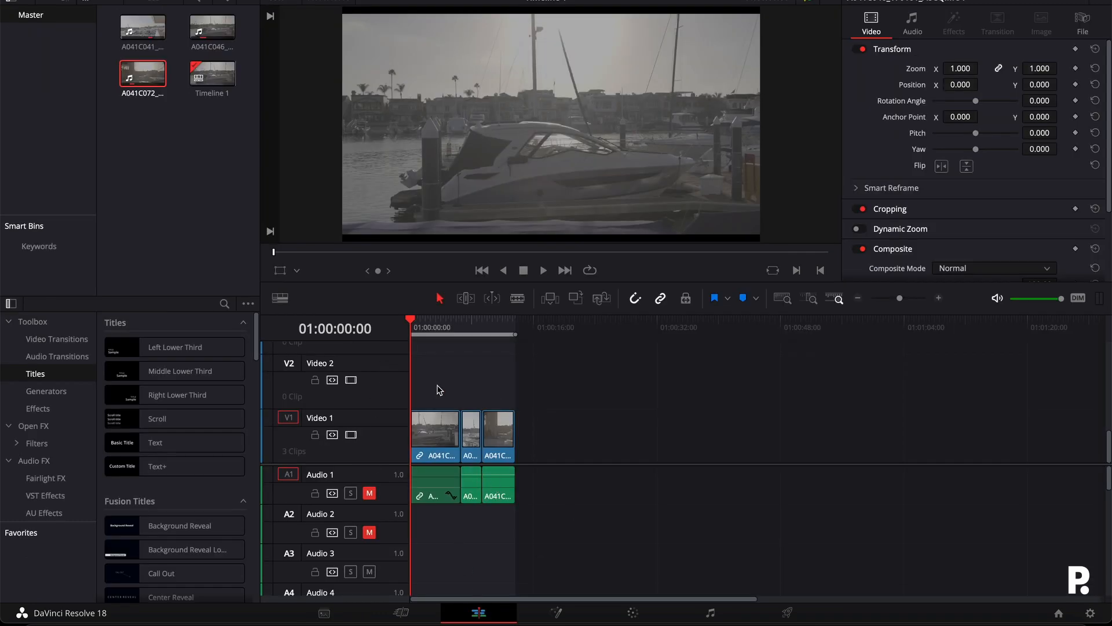
drag(447, 344, 424, 336)
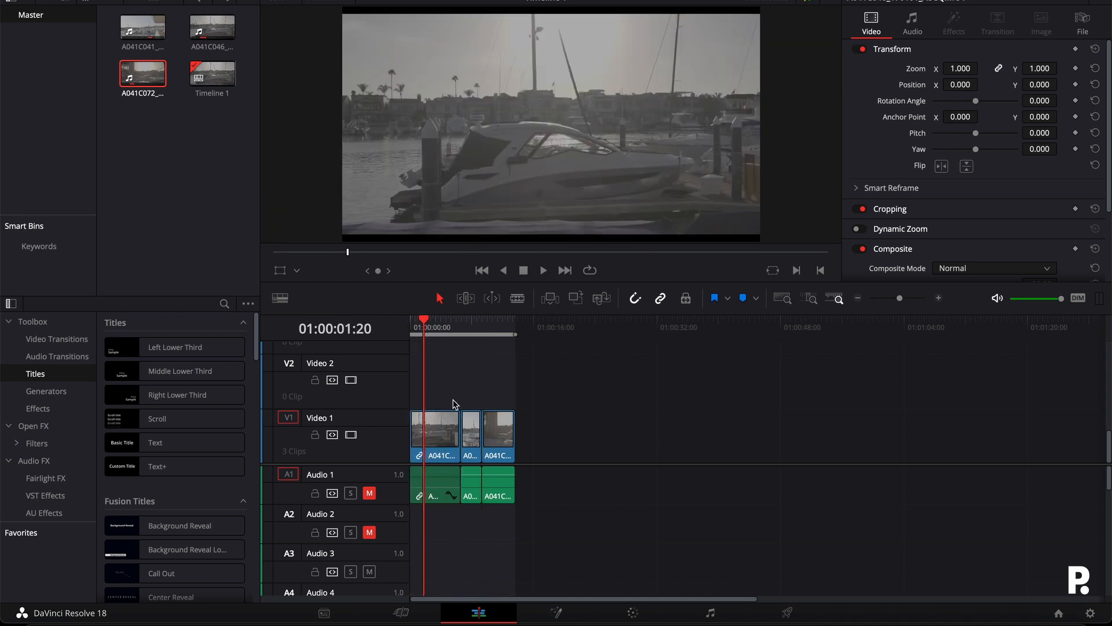
click(438, 429)
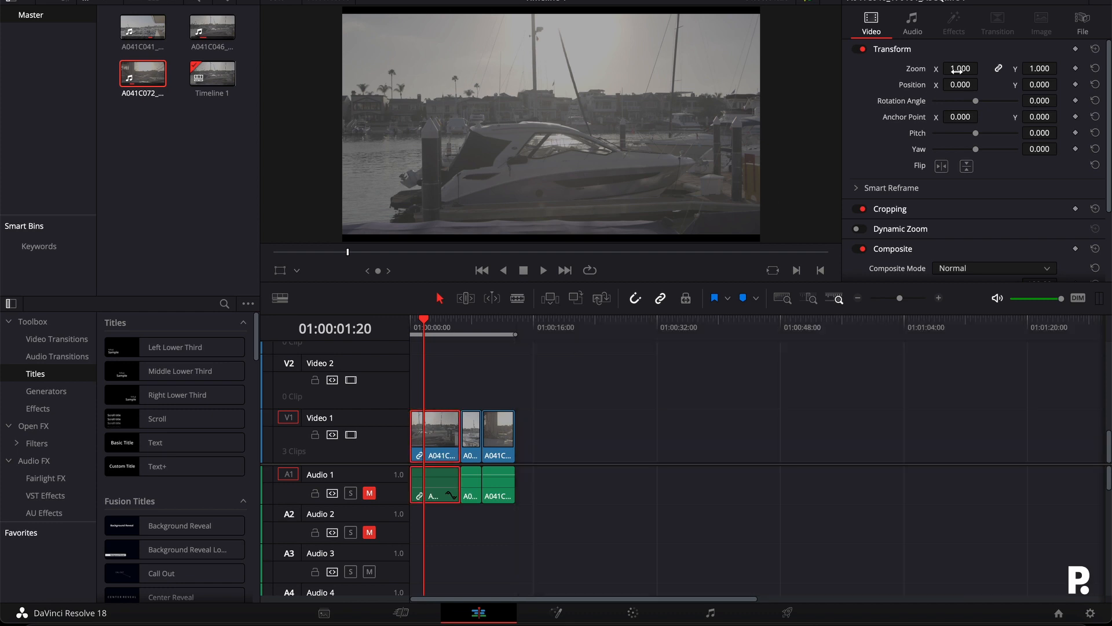
drag(960, 69, 992, 69)
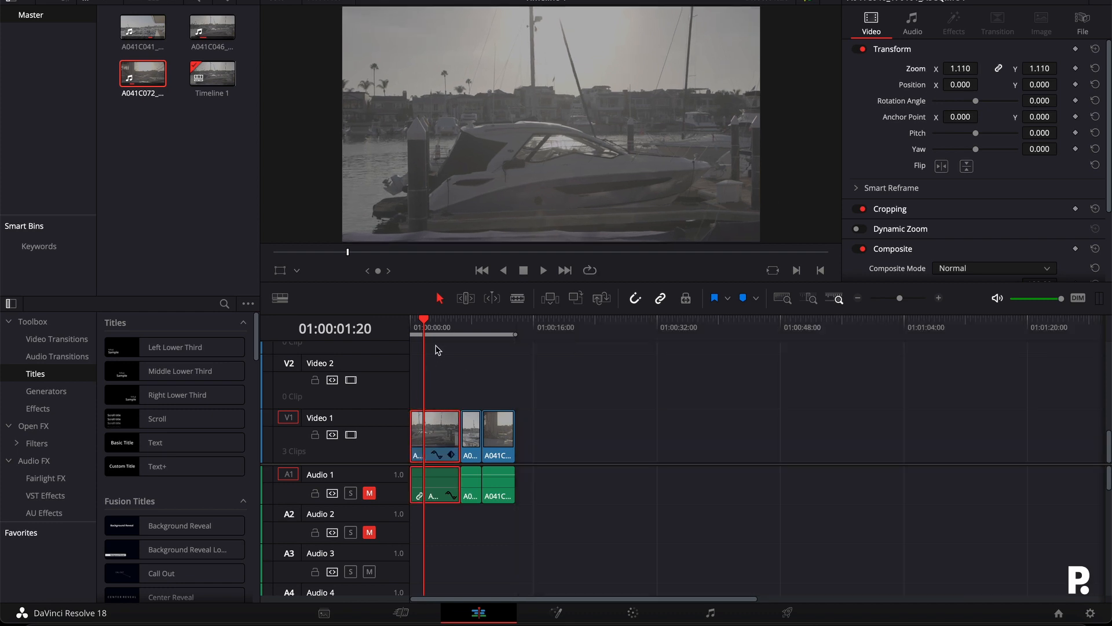
- Set the second timeline clip's zoom to 1.160 and the third clip's zoom to 1.120
click(455, 328)
click(472, 431)
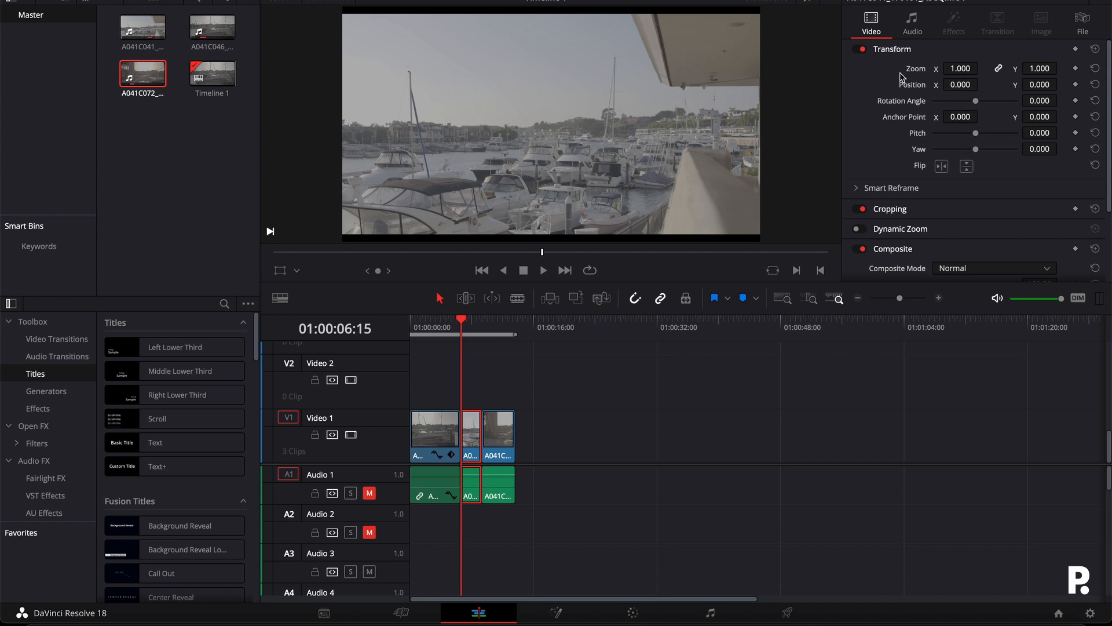
click(482, 329)
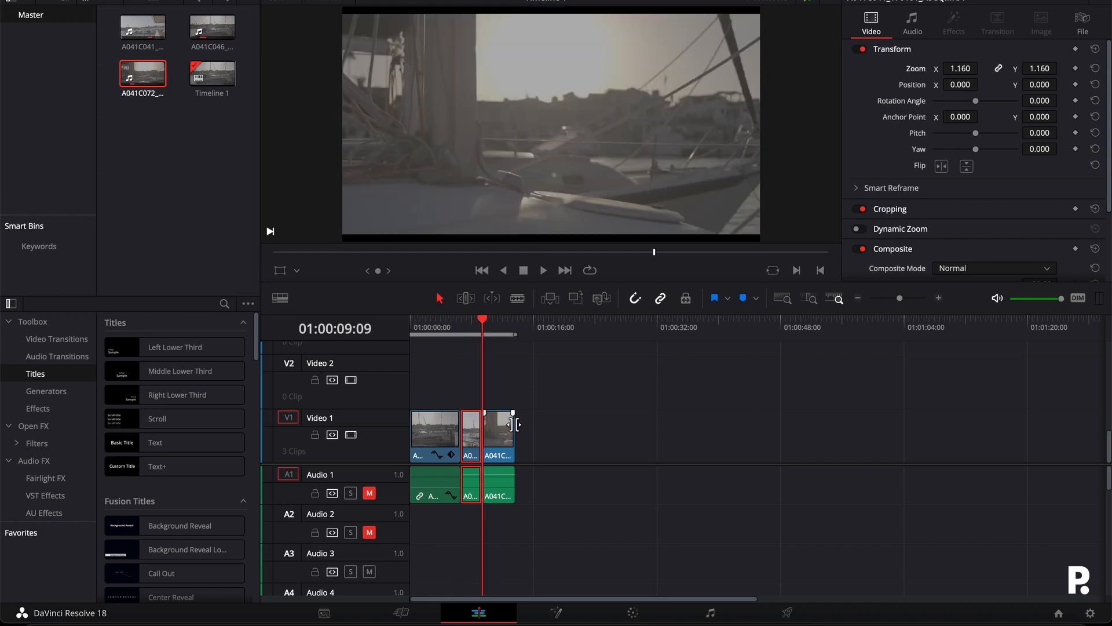
click(503, 431)
drag(962, 68, 963, 68)
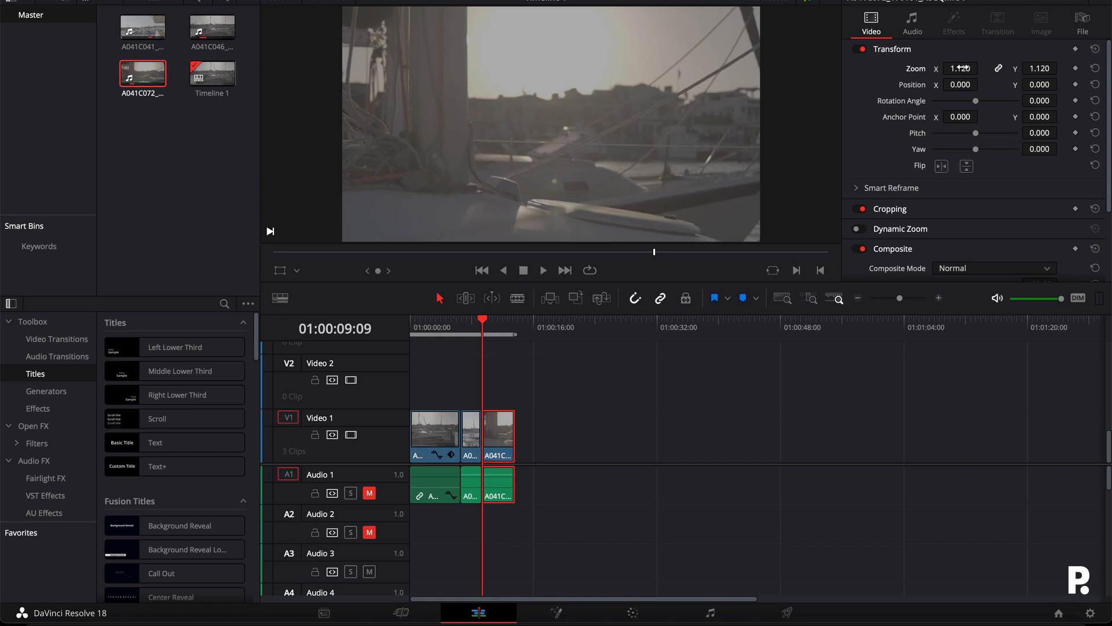
click(588, 449)
- Return the playhead to the timeline start and open the first clip on the Color page
drag(425, 329, 397, 333)
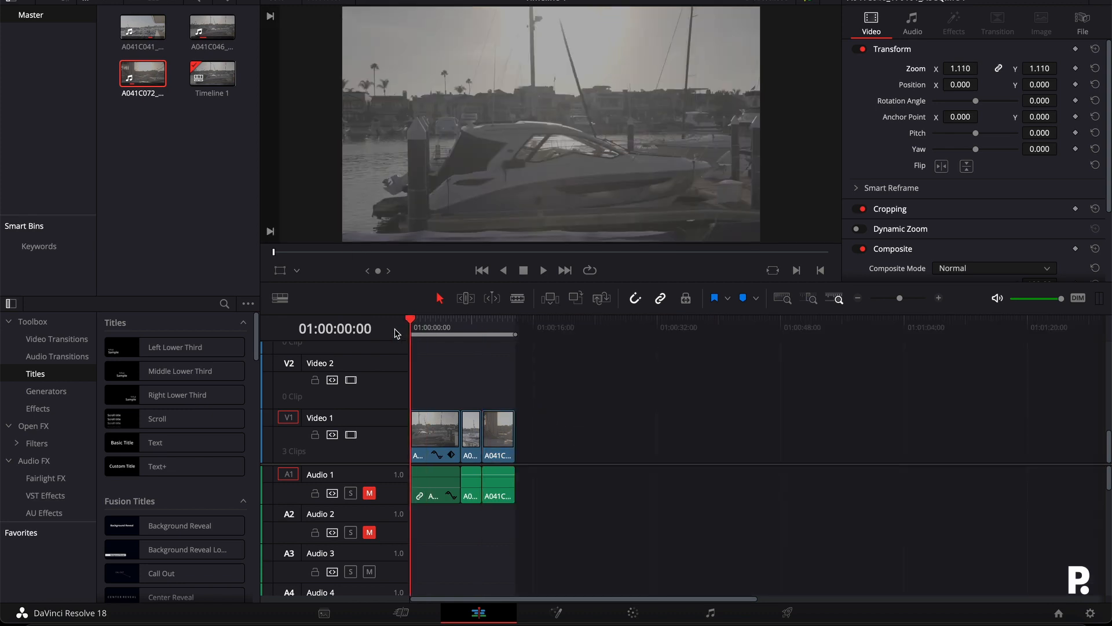
click(443, 423)
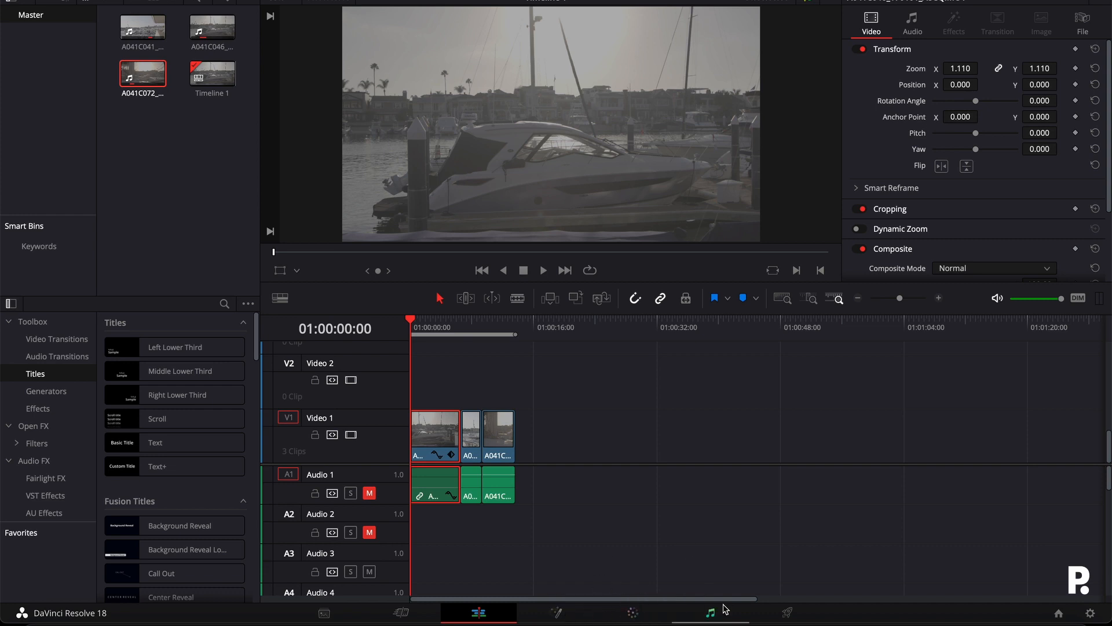
click(634, 612)
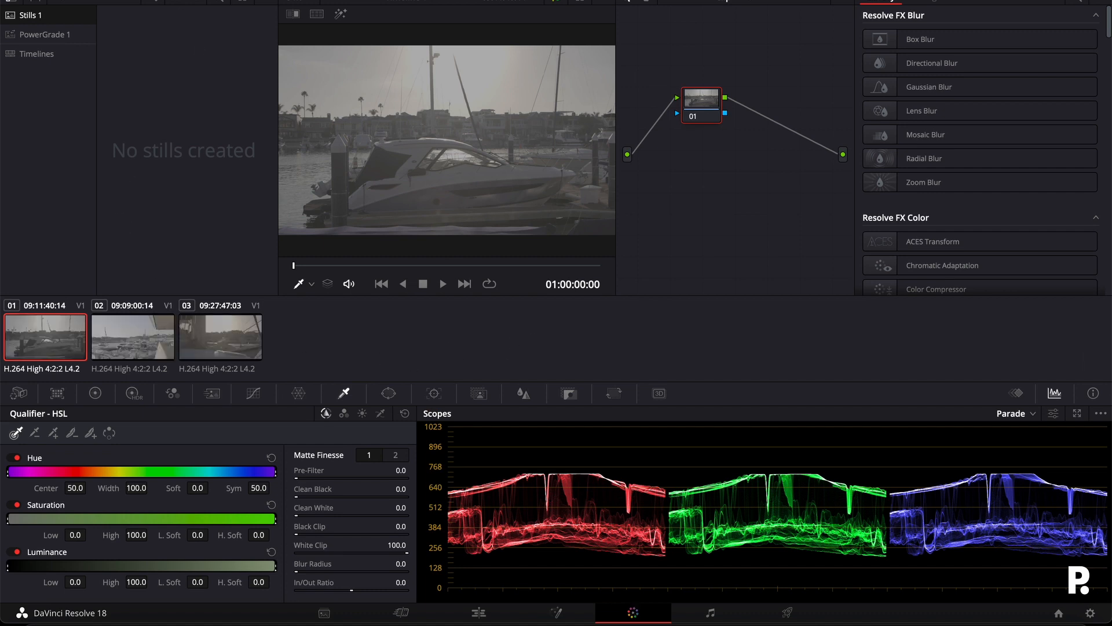
click(24, 0)
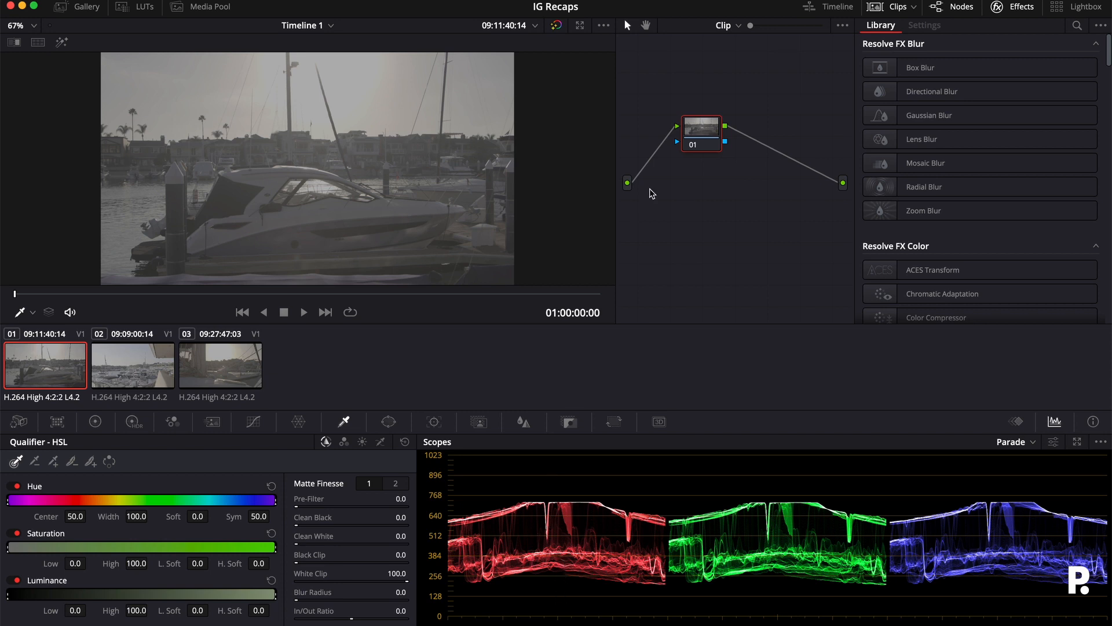
- Move node 01 to the upper-left corner of the node graph and add a serial node after it
drag(702, 130, 653, 62)
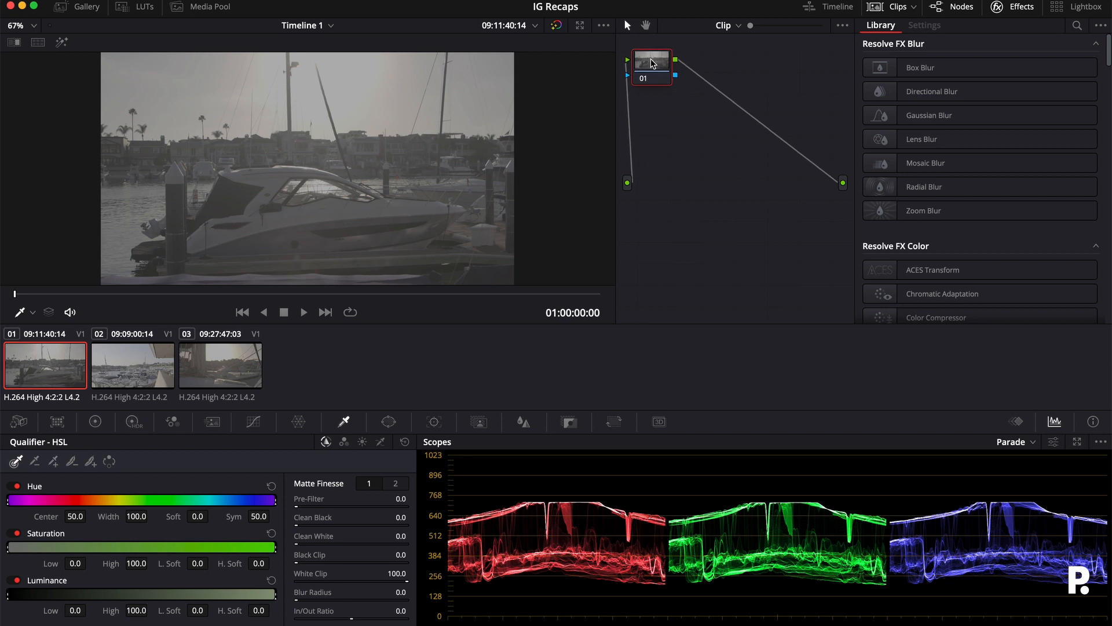
key(alt+s)
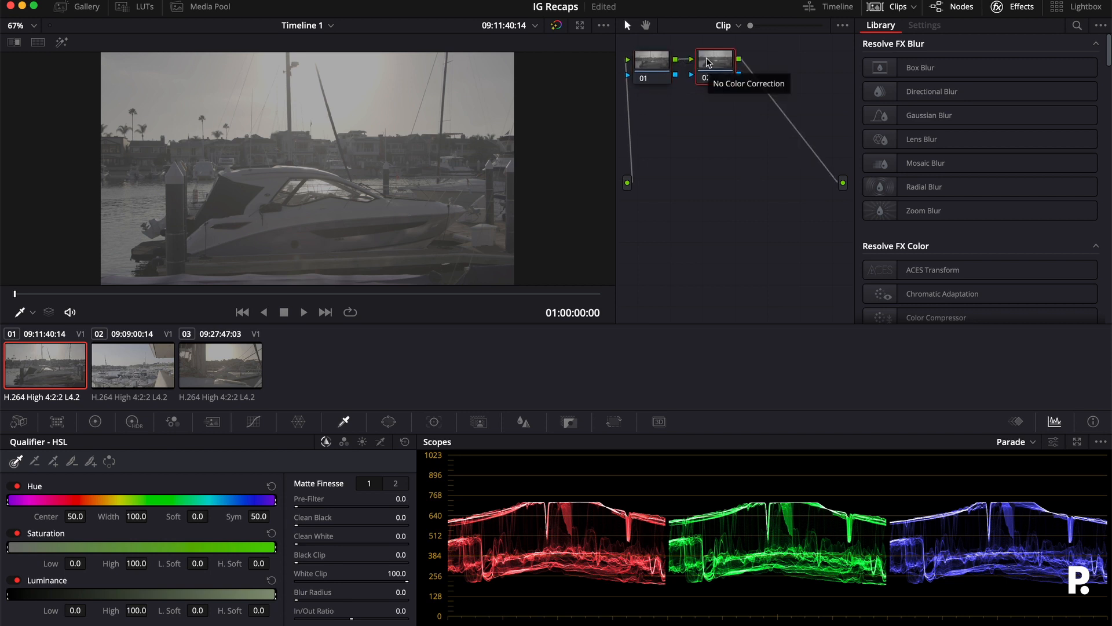
right_click(715, 135)
mouse_move(735, 158)
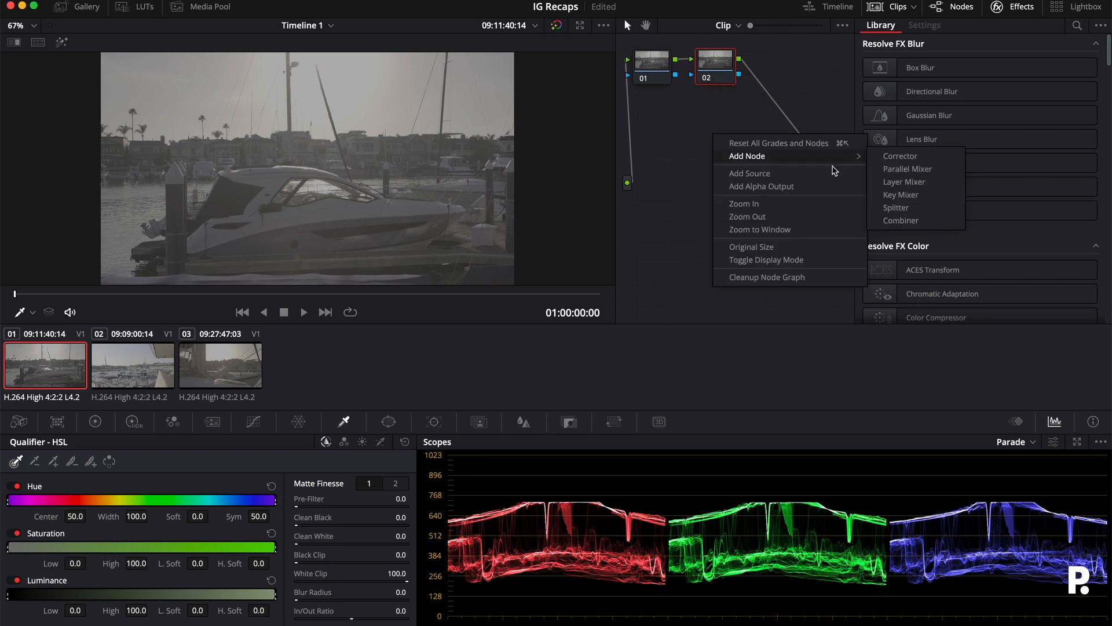
click(753, 78)
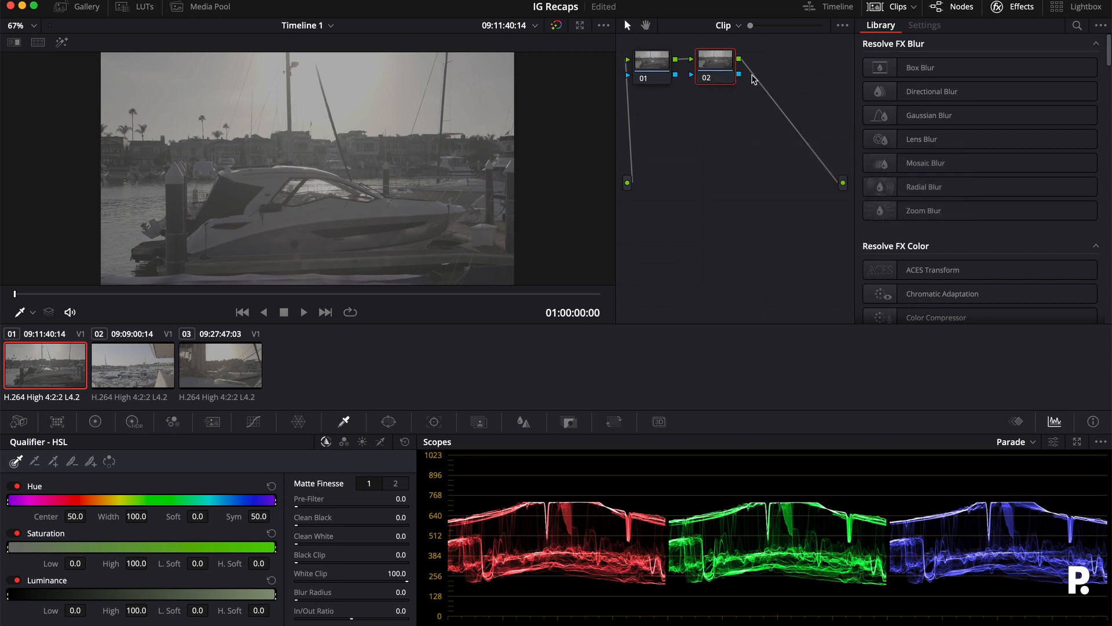
right_click(719, 66)
mouse_move(753, 129)
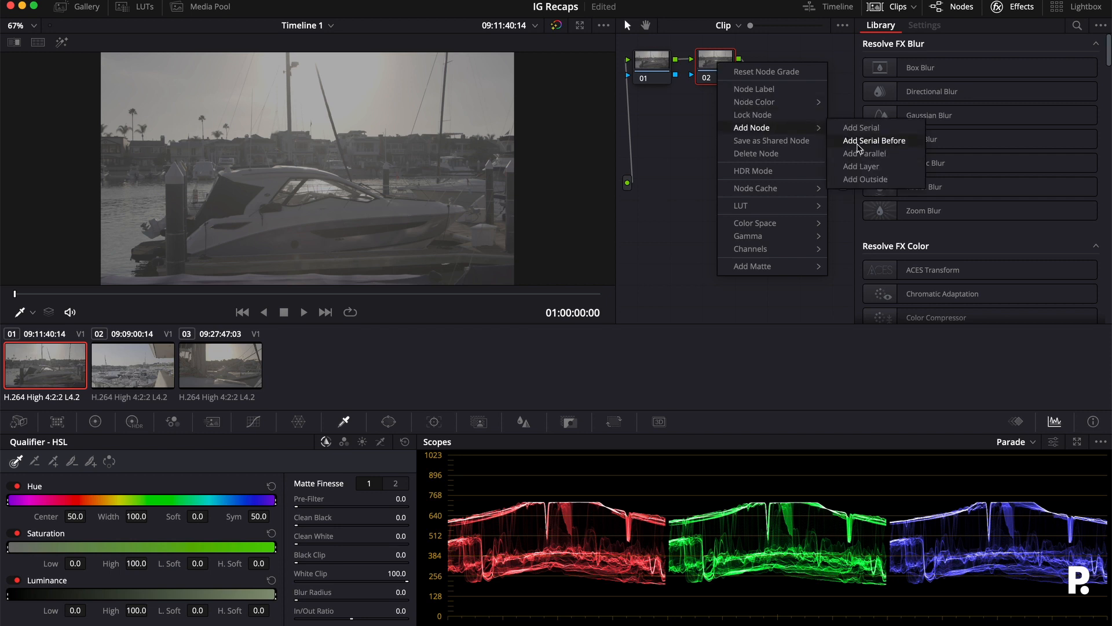
click(683, 127)
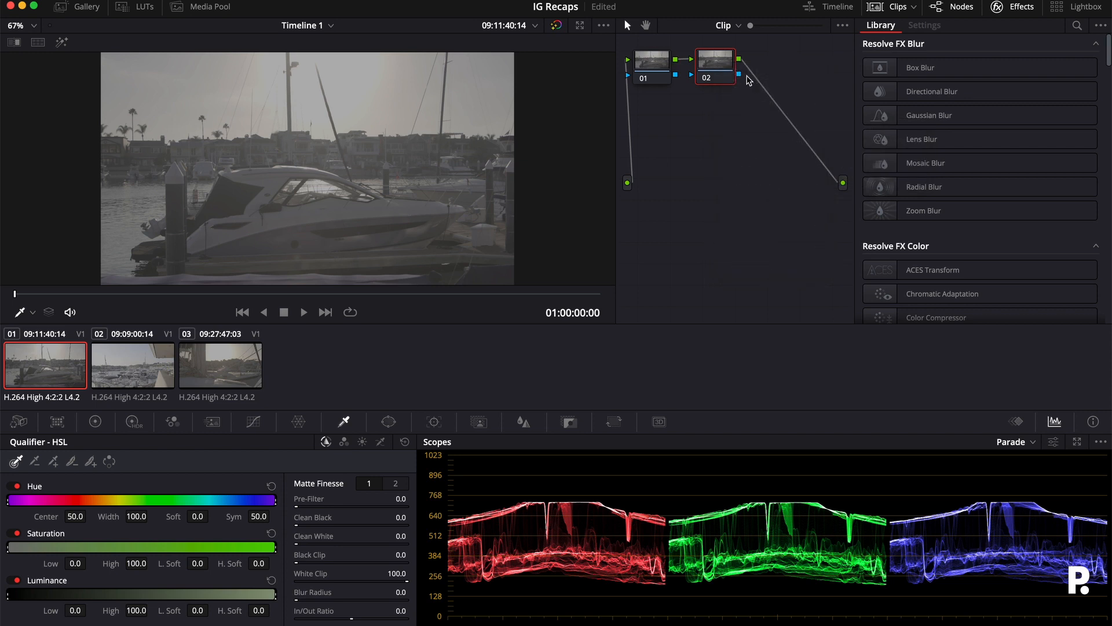
- Add serial nodes 03 to 06 after node 02, arranging them in two rows of two beneath the first pair
key(alt+s)
drag(776, 66, 651, 121)
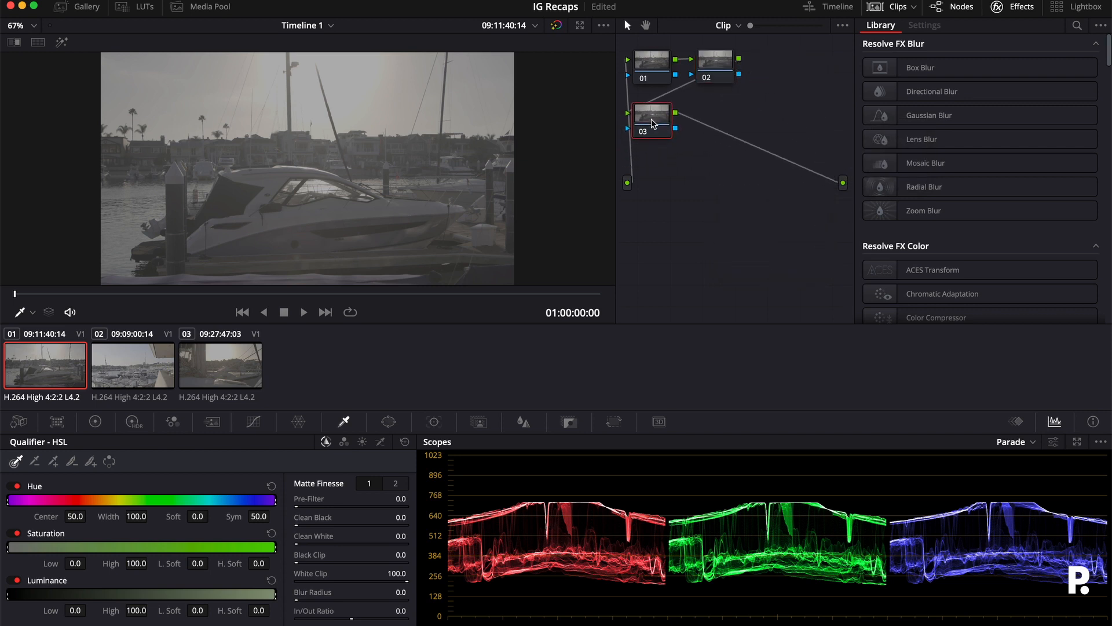
key(alt+s)
key(alt+s)
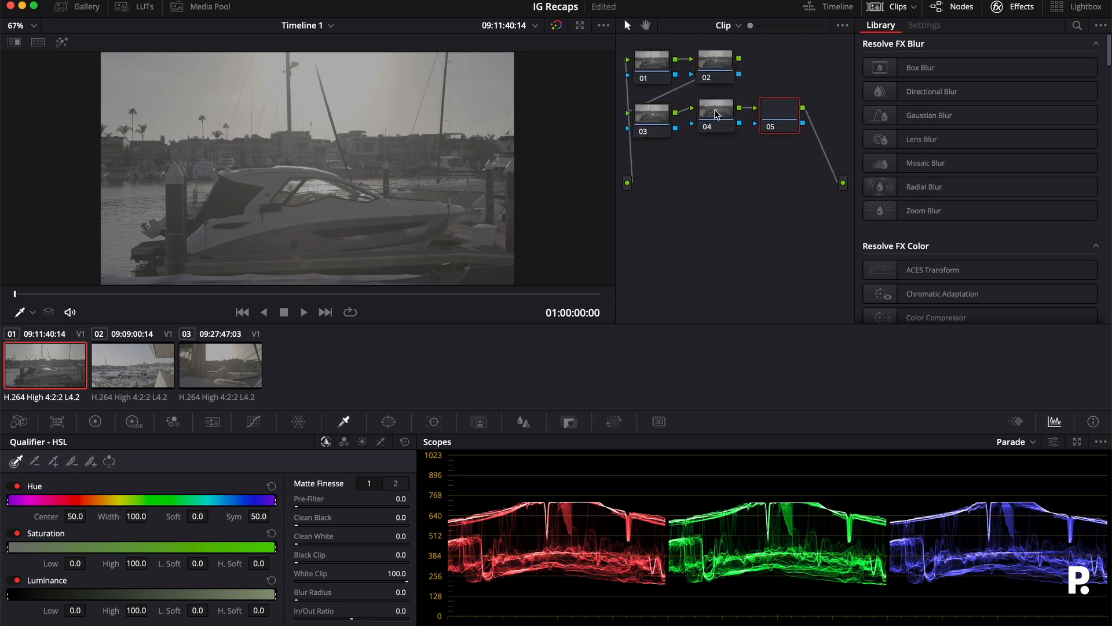
drag(775, 109, 646, 164)
key(alt+s)
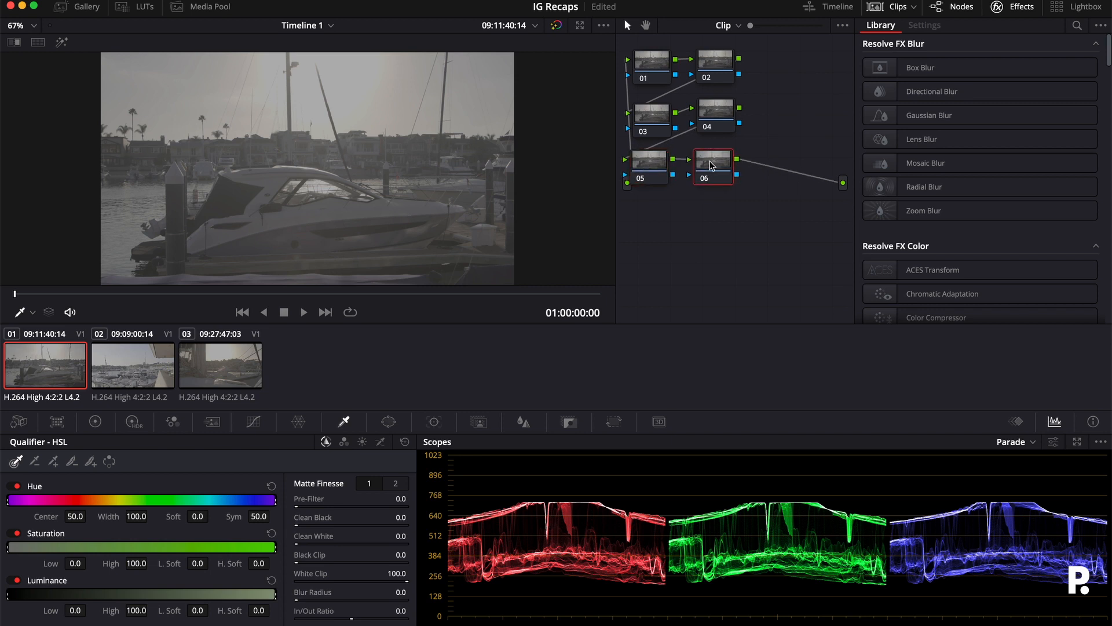
- Add serial nodes 07 to 10 and arrange them as two further rows of two below node 05 and node 06
key(alt+s)
drag(787, 168, 655, 215)
key(alt+s)
key(alt+s)
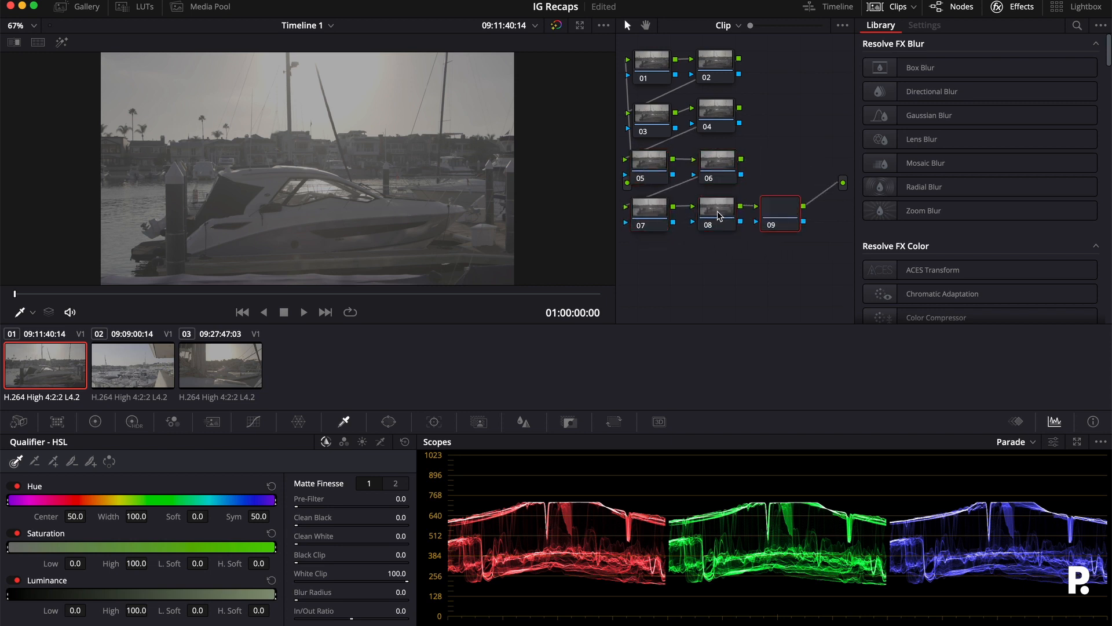
drag(767, 215, 638, 259)
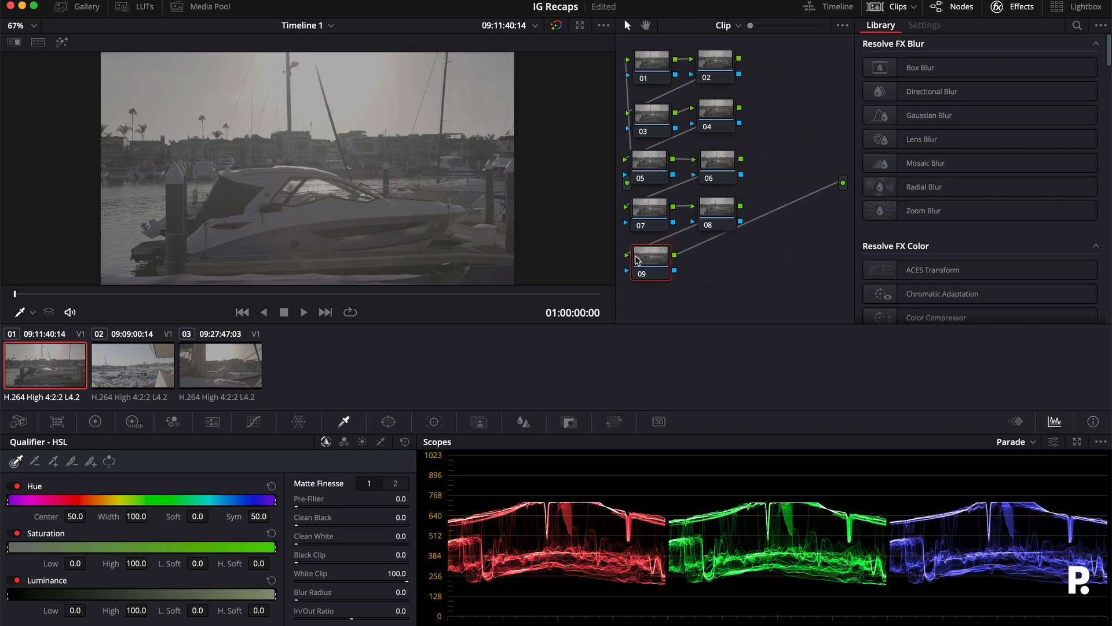
key(alt+s)
click(651, 257)
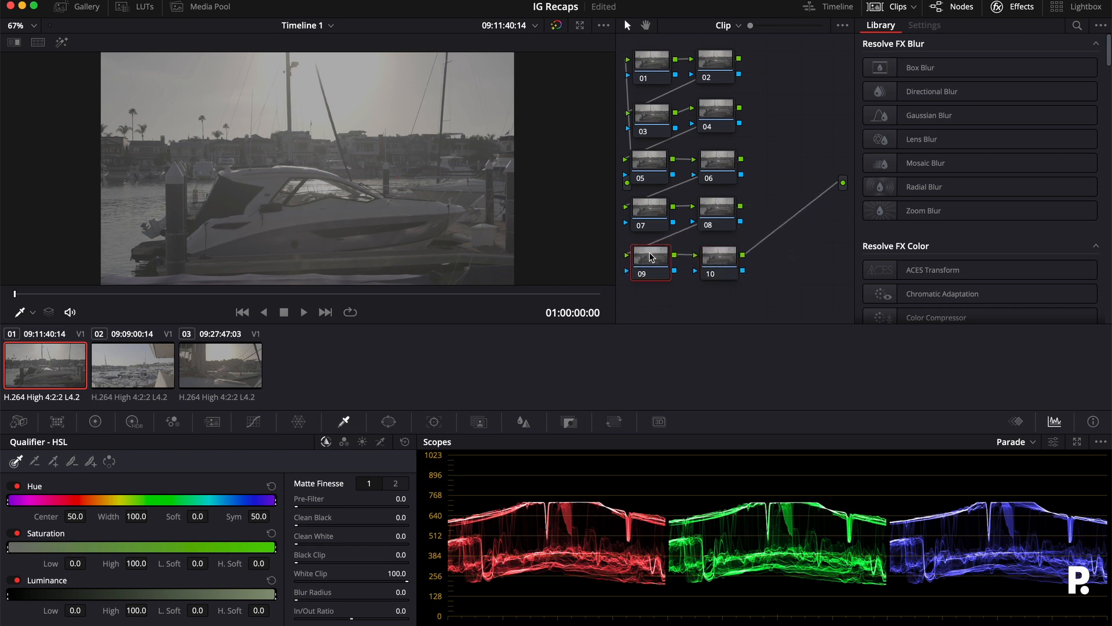
drag(650, 253, 650, 254)
drag(720, 253, 719, 251)
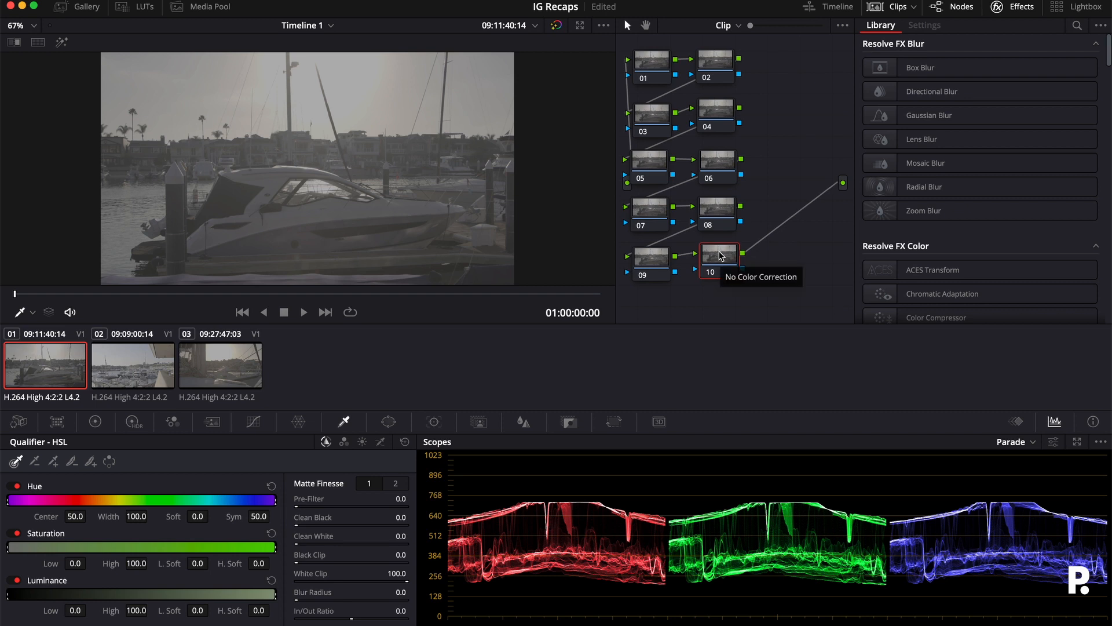
- Show the primaries color wheels and apply the Color Space Transform effect to node 08
click(96, 422)
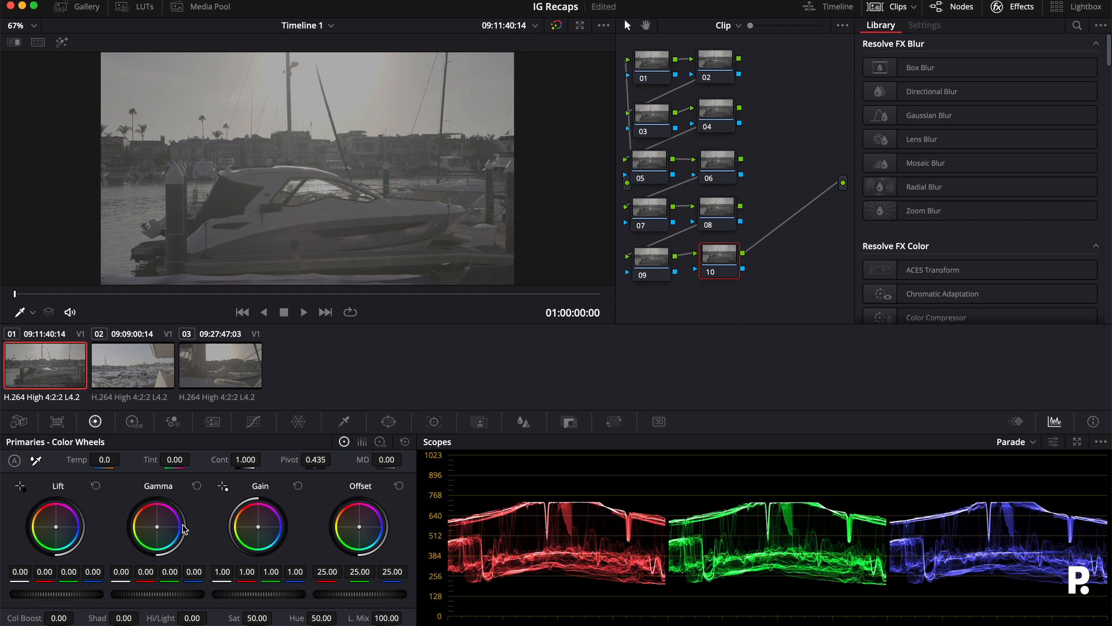
scroll(930, 270, down, 3)
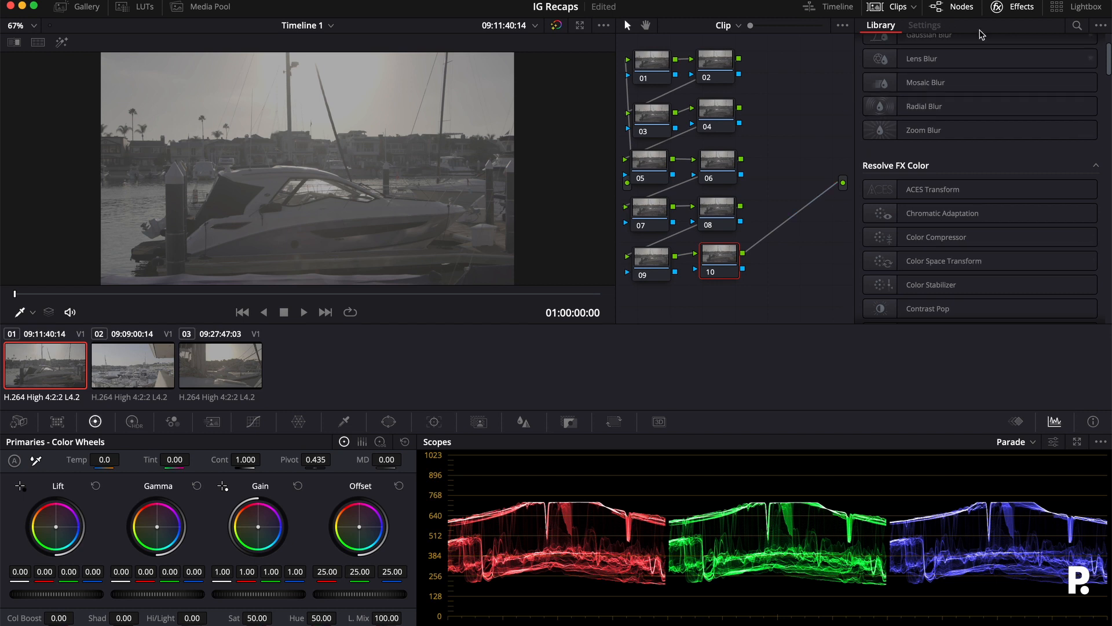
click(1013, 8)
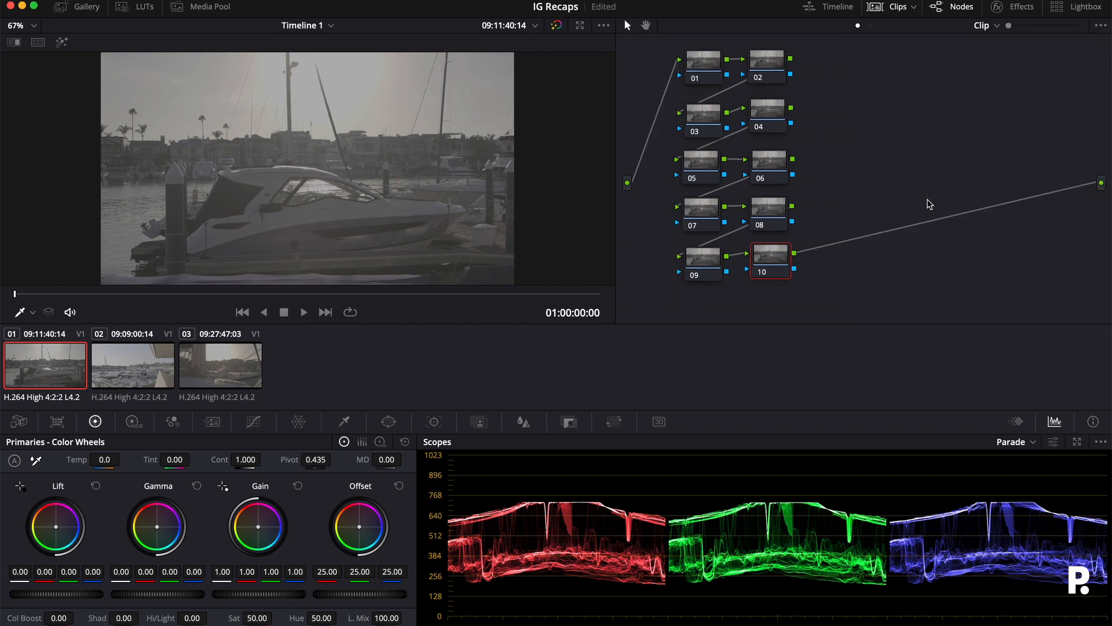
click(1004, 12)
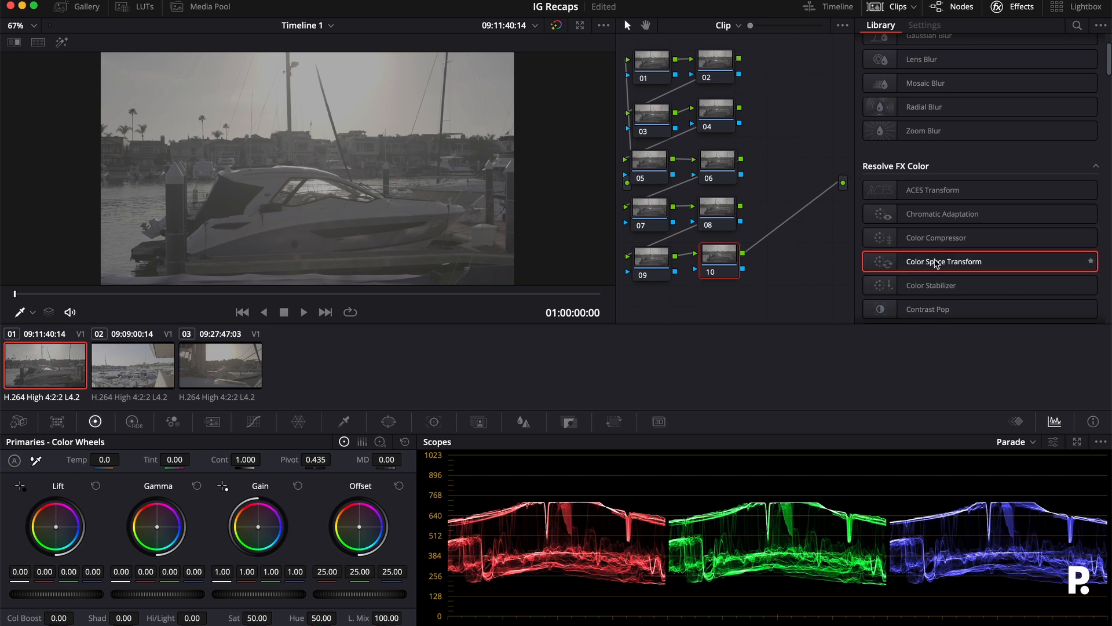
drag(936, 264, 719, 214)
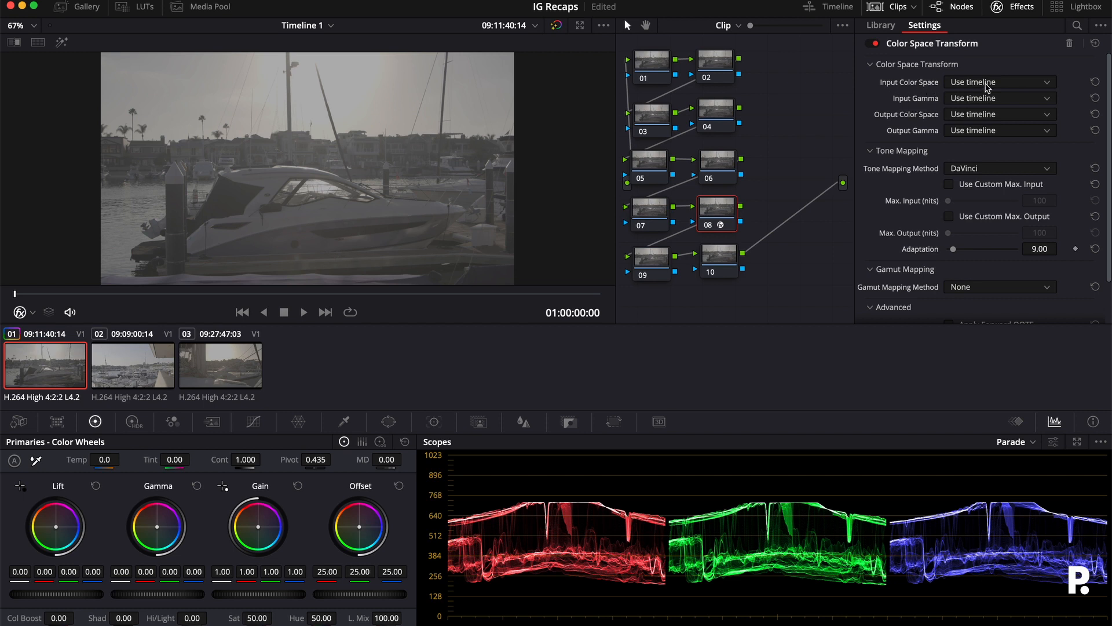
- Set node 08's Color Space Transform input gamma to Panasonic V-Log and output gamma to Cineon Film Log
click(987, 100)
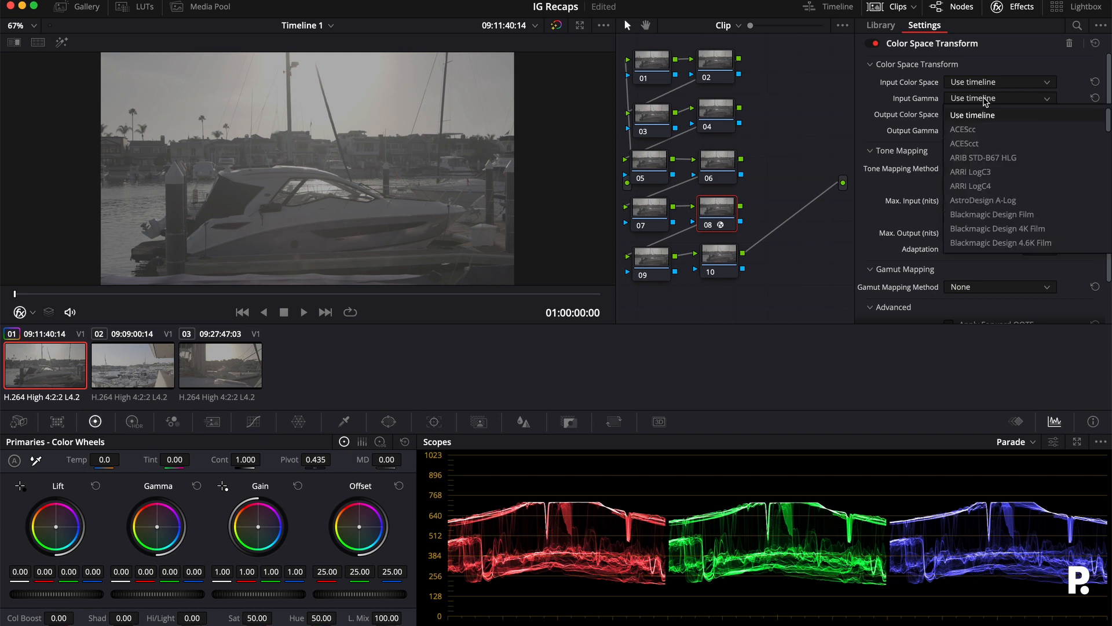
scroll(994, 174, down, 5)
scroll(994, 174, down, 3)
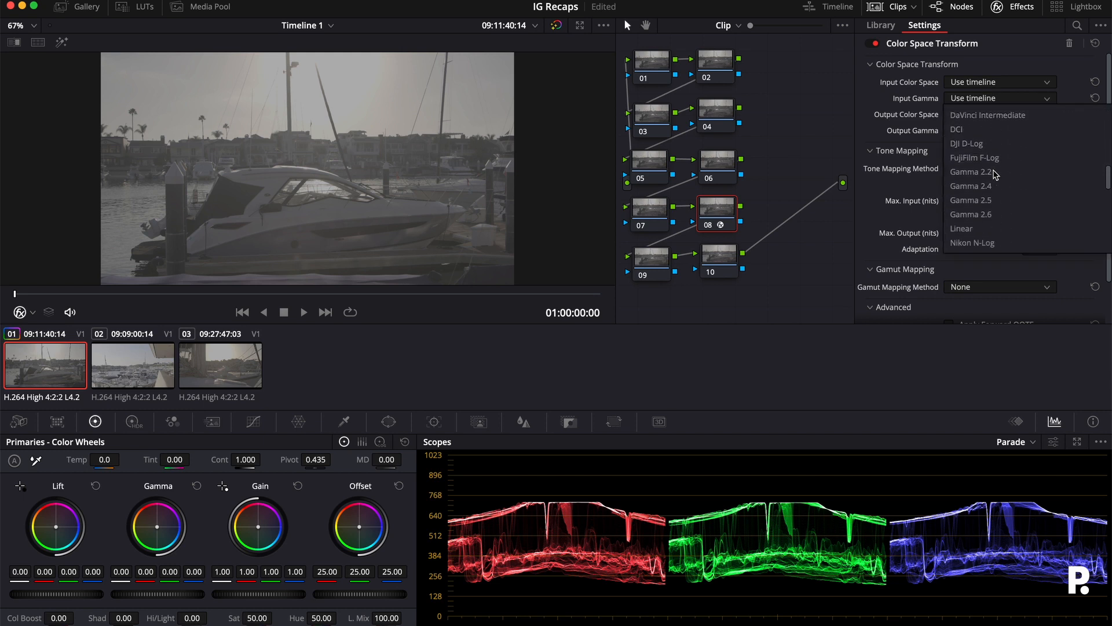
click(986, 220)
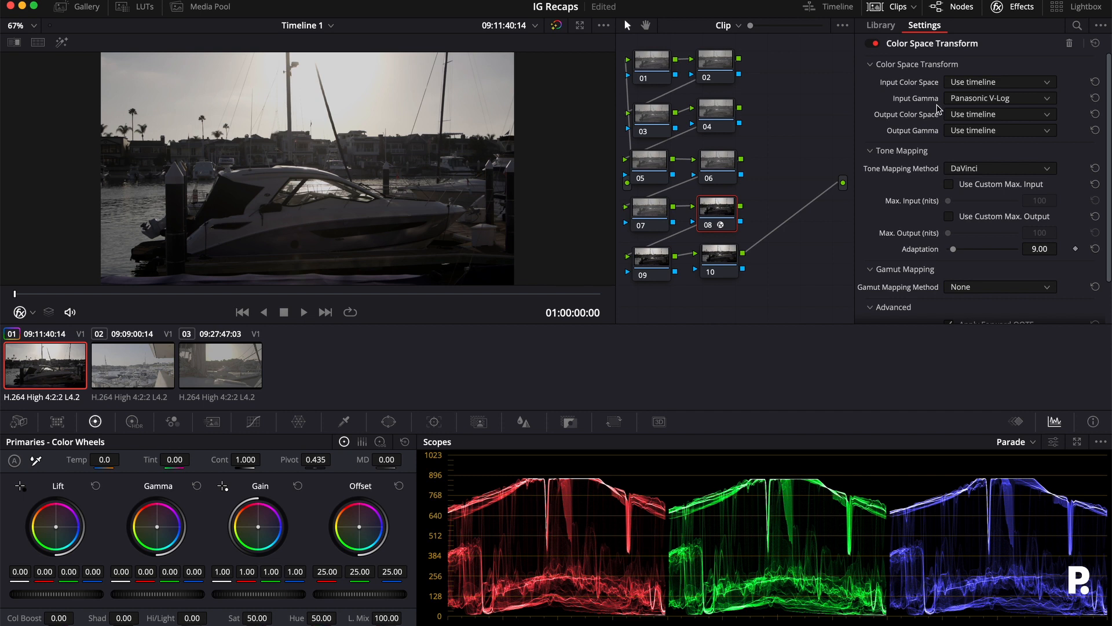
click(964, 134)
scroll(983, 210, down, 3)
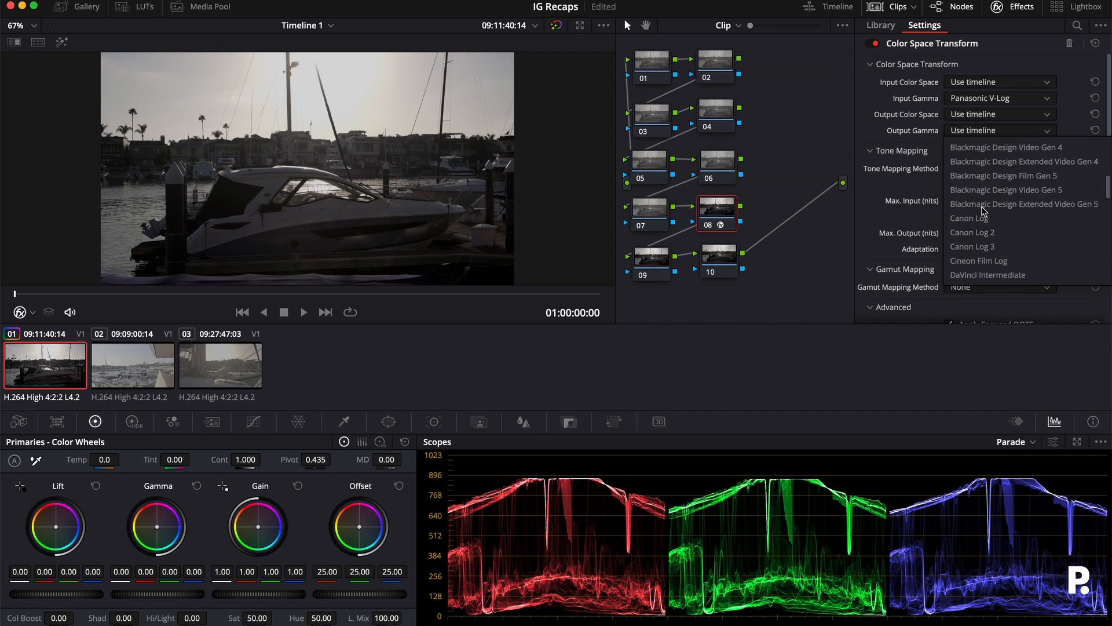
click(989, 262)
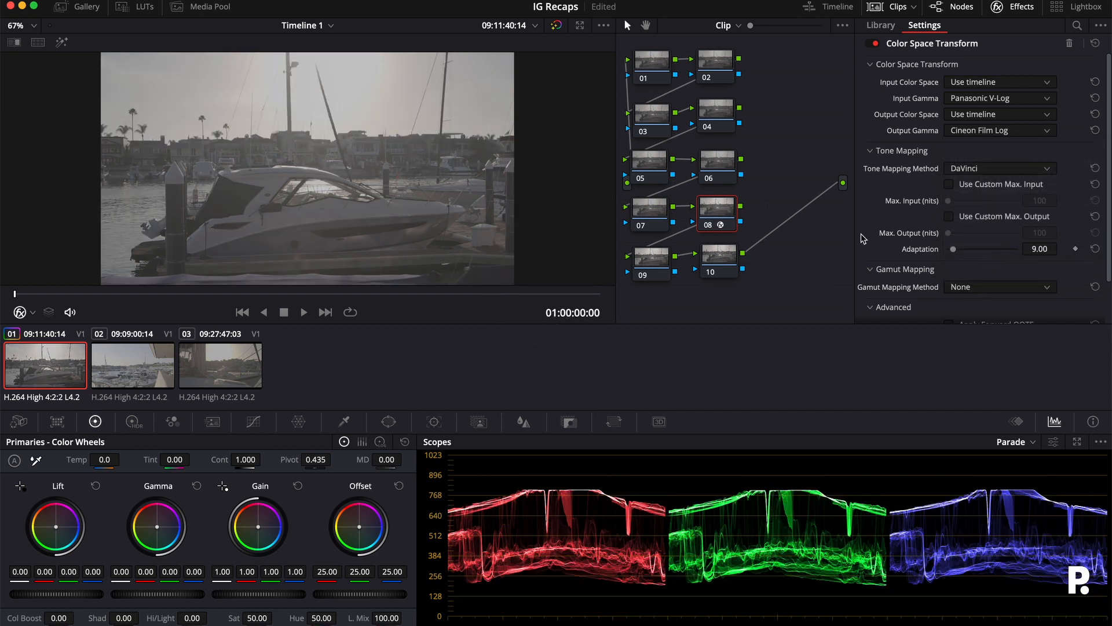
- Apply the DCI-P3 Kodak 2383 D65 film look LUT to node 09 and compare the image with the node off and on
click(650, 259)
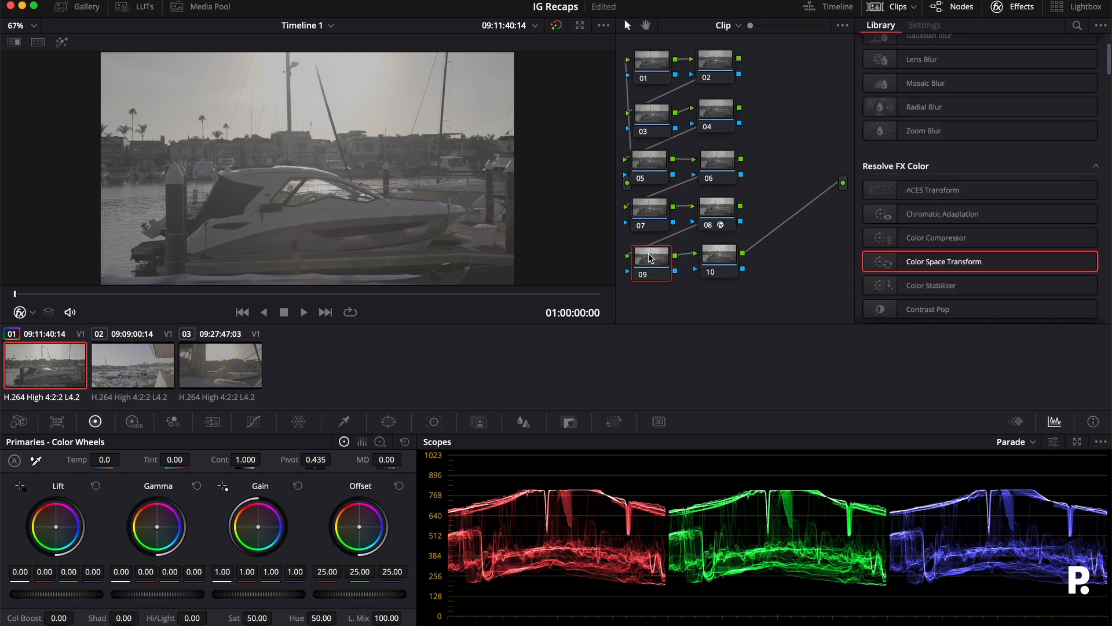
right_click(652, 258)
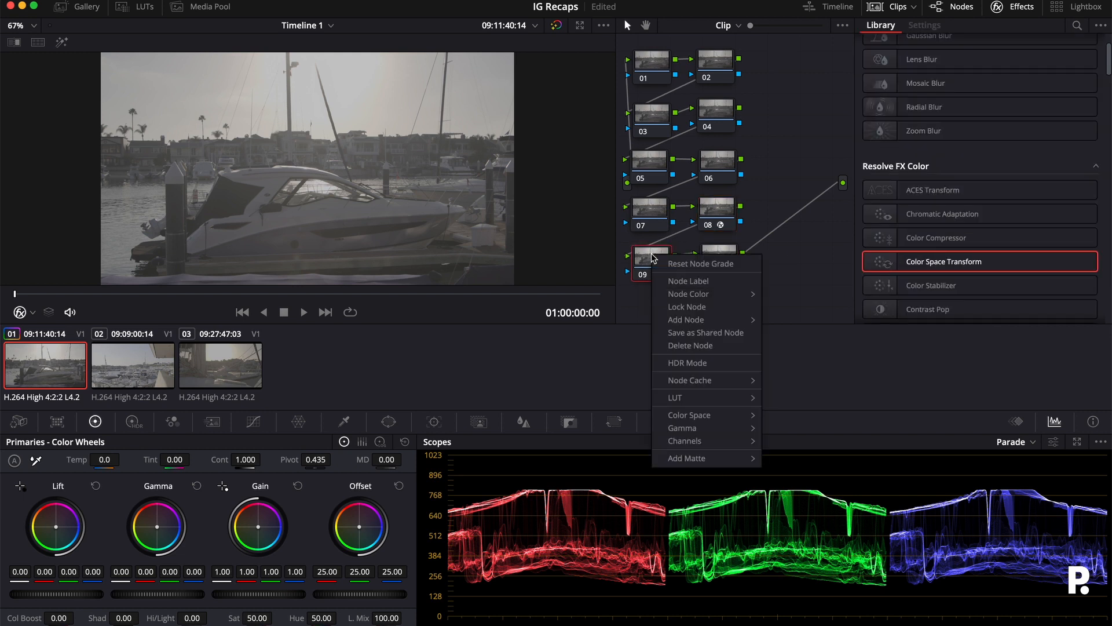
mouse_move(681, 397)
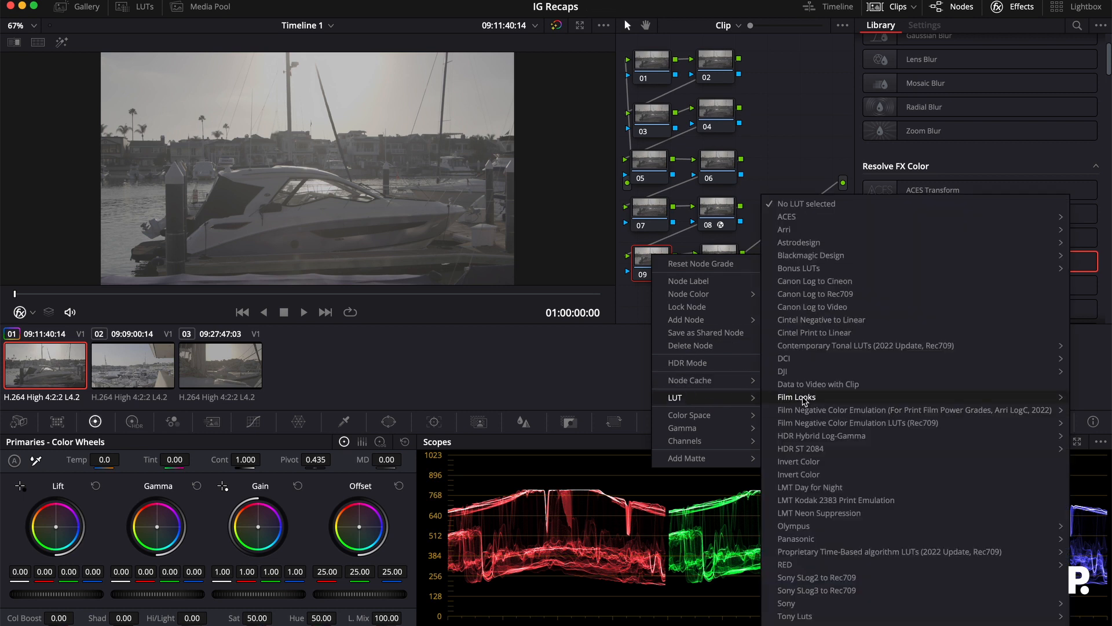
mouse_move(796, 397)
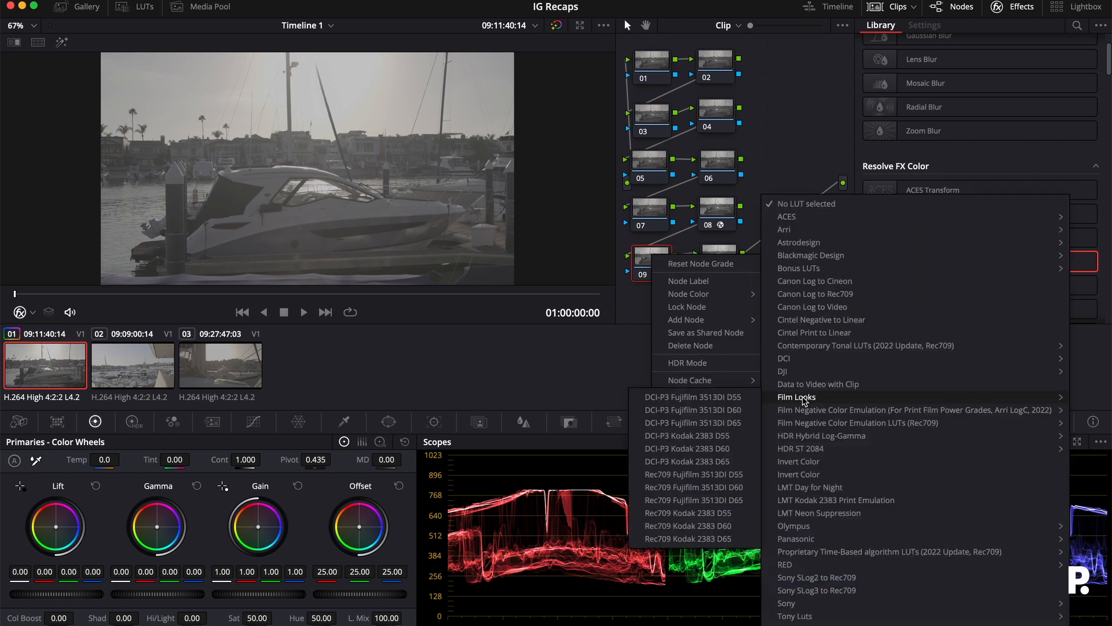
click(723, 462)
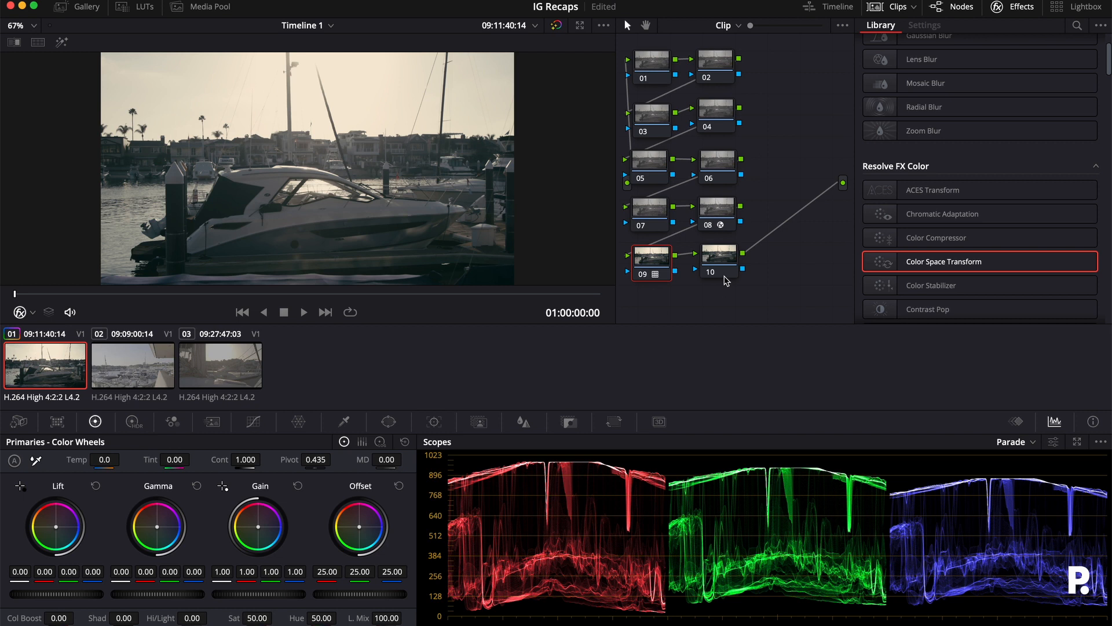
key(ctrl+d)
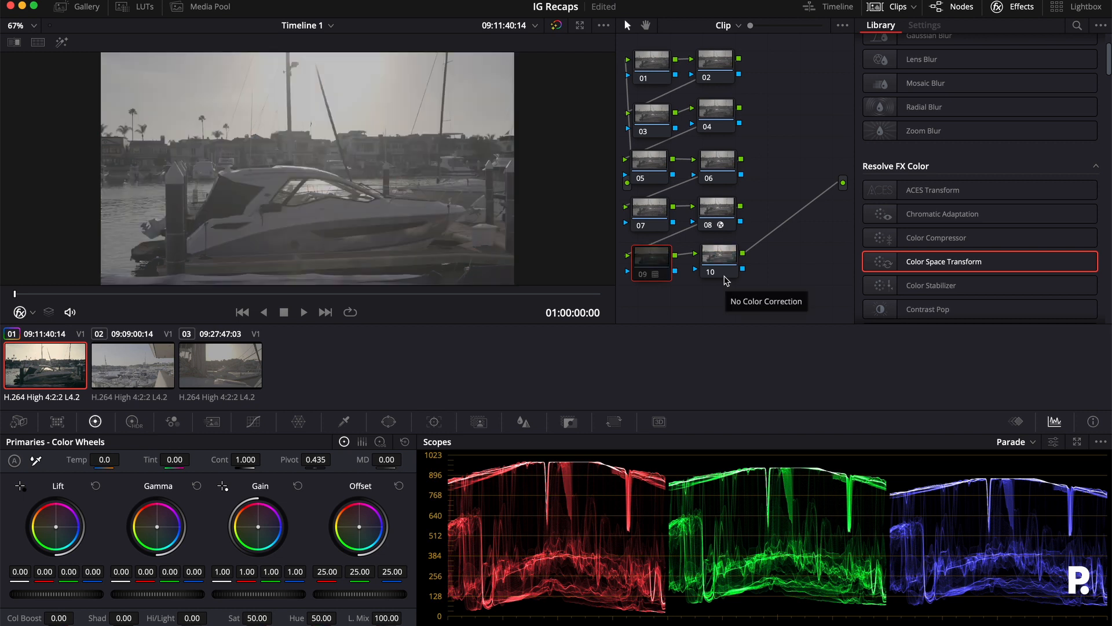
key(ctrl+d)
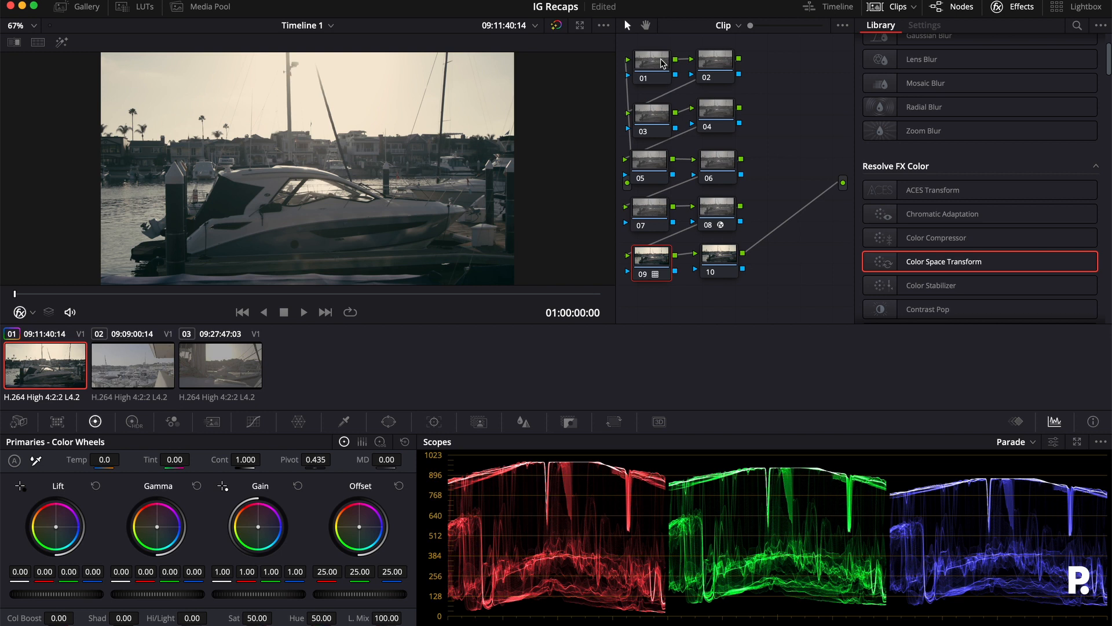
- Balance node 01 with the primaries wheels: lift -0.04, gamma 0.02 and gain 1.10
click(654, 67)
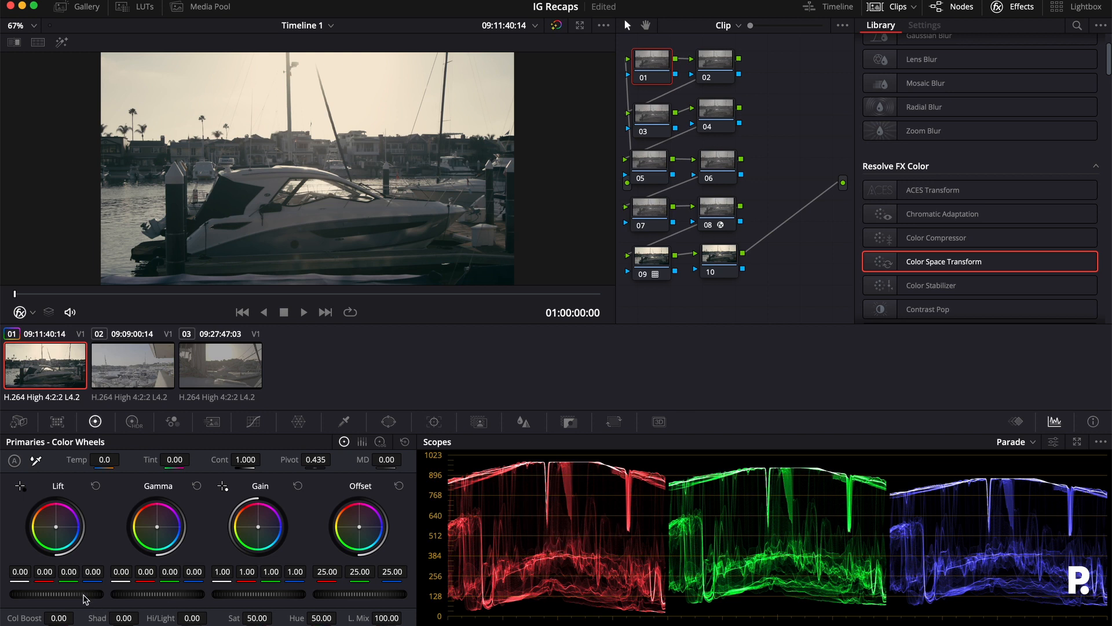
drag(84, 596, 42, 599)
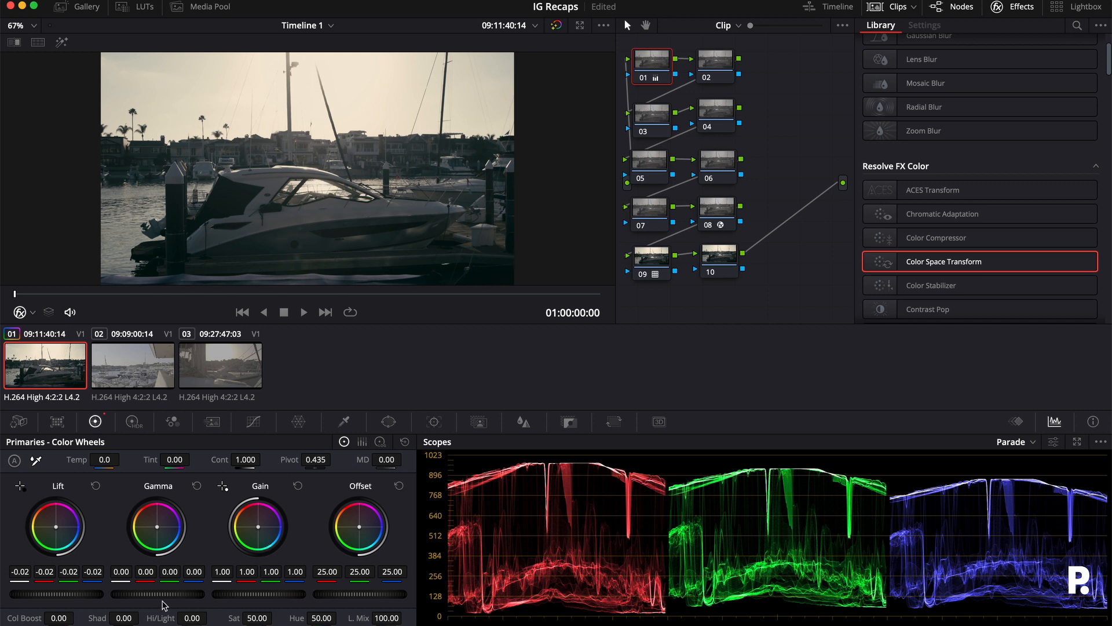
drag(162, 598, 200, 600)
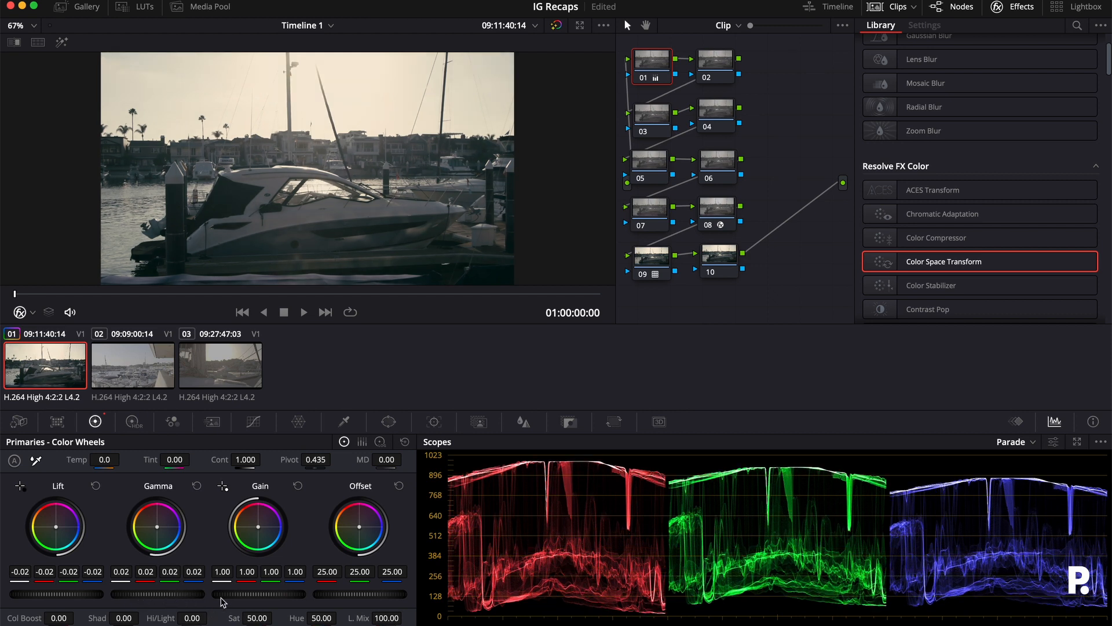
drag(253, 594, 302, 602)
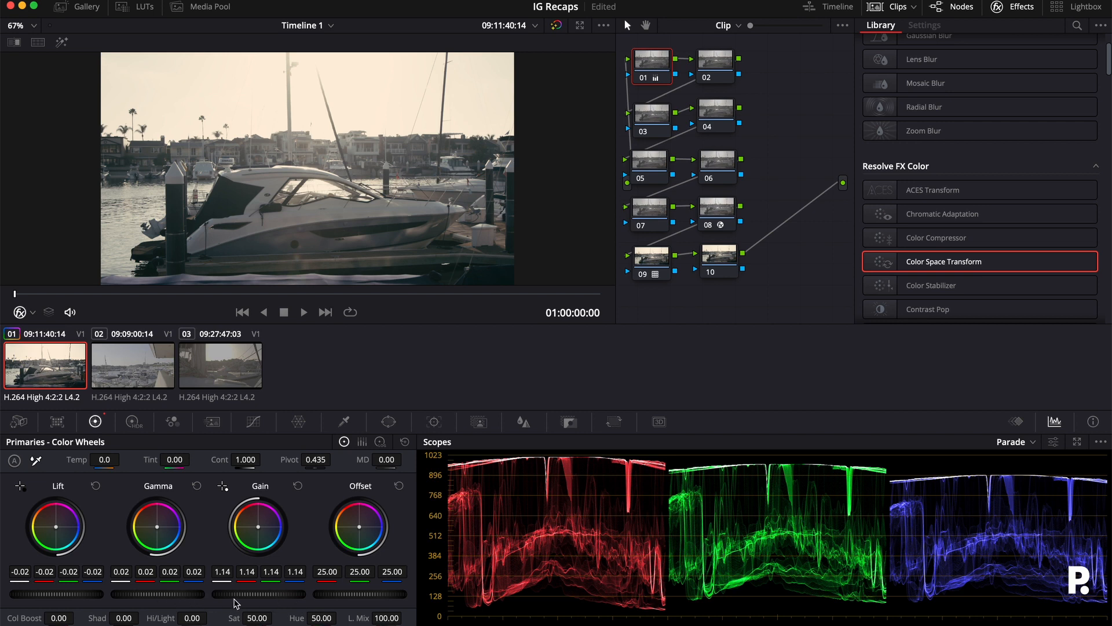
drag(238, 603, 216, 601)
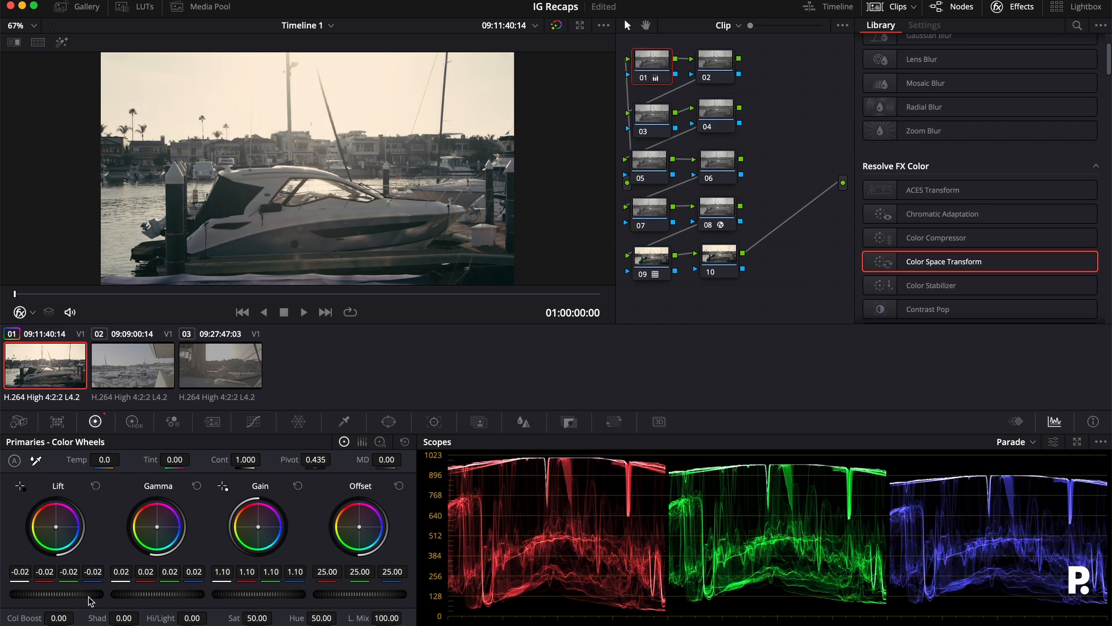
mouse_move(89, 599)
mouse_down()
mouse_move(55, 601)
mouse_move(70, 602)
mouse_up()
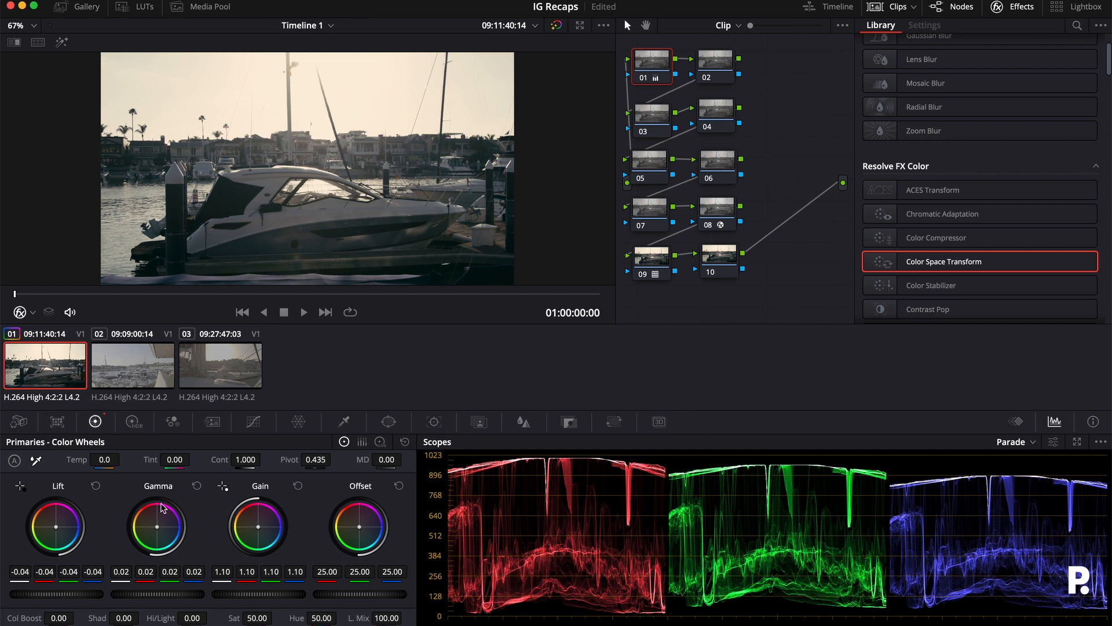
- Compare the boat image with node 01 disabled and enabled, and review the grade full screen
key(shift+d)
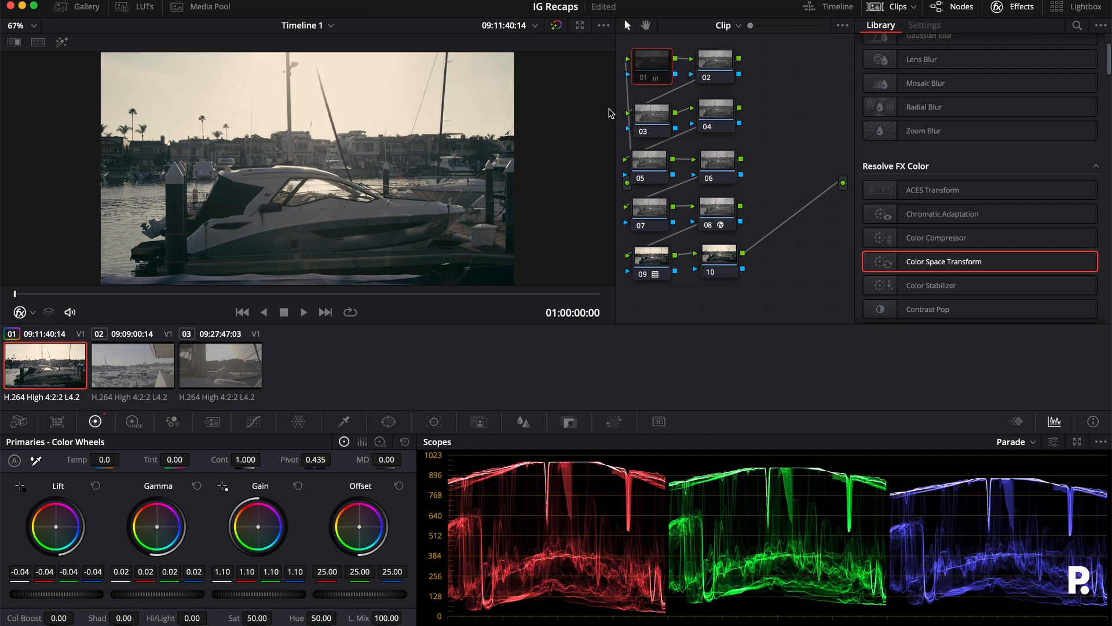
key(shift+d)
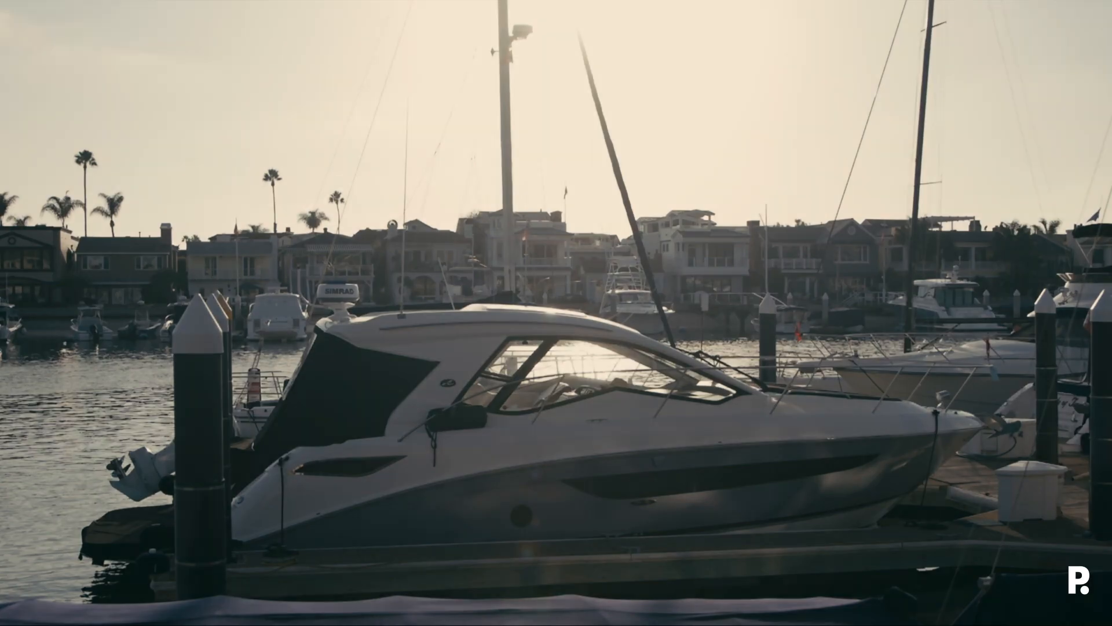
key(super+d)
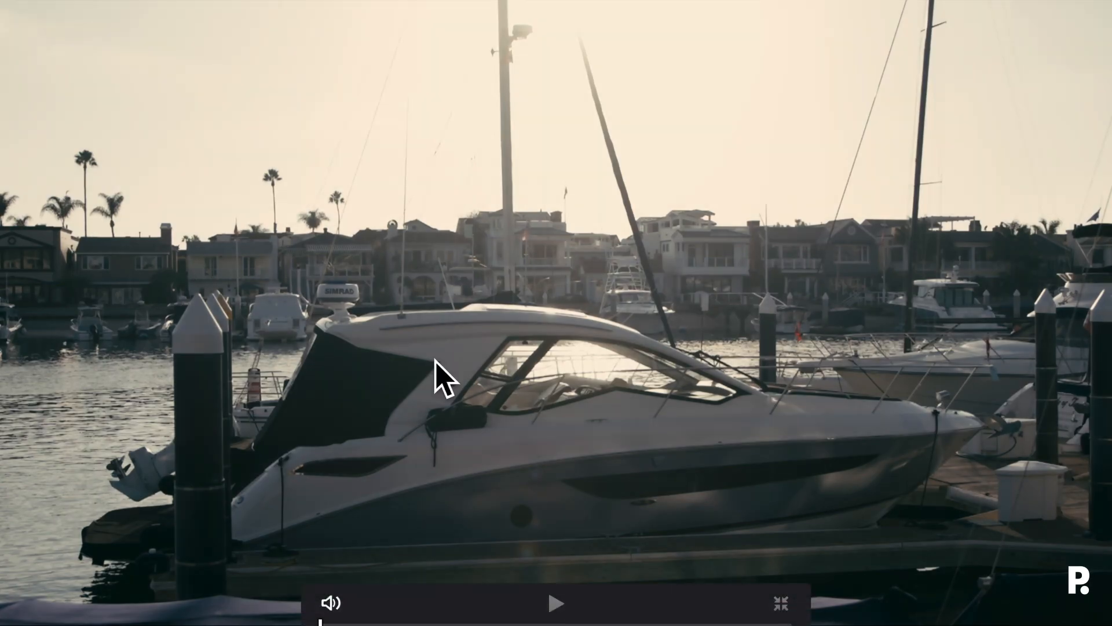
key(Escape)
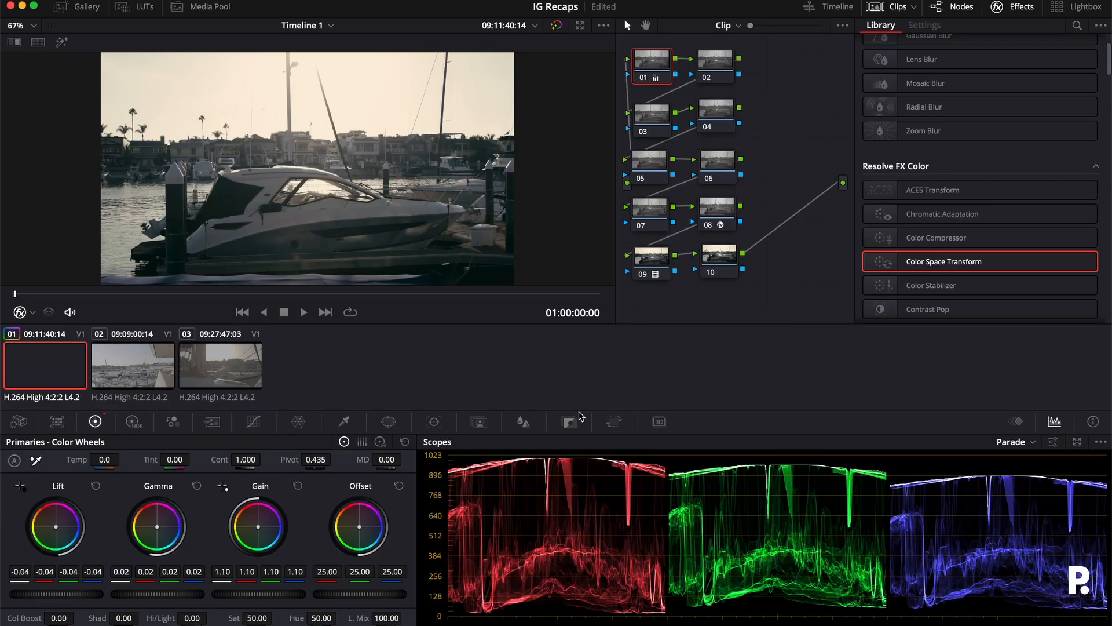
- Set node 02's saturation to 100 in the primaries color wheels and review the image
click(710, 66)
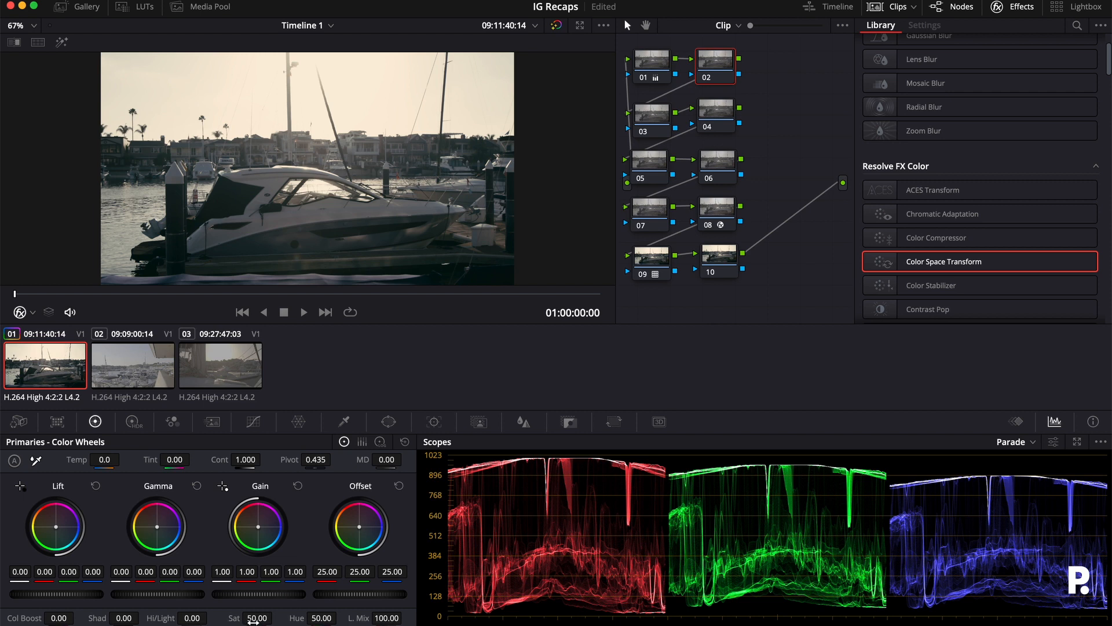
click(173, 423)
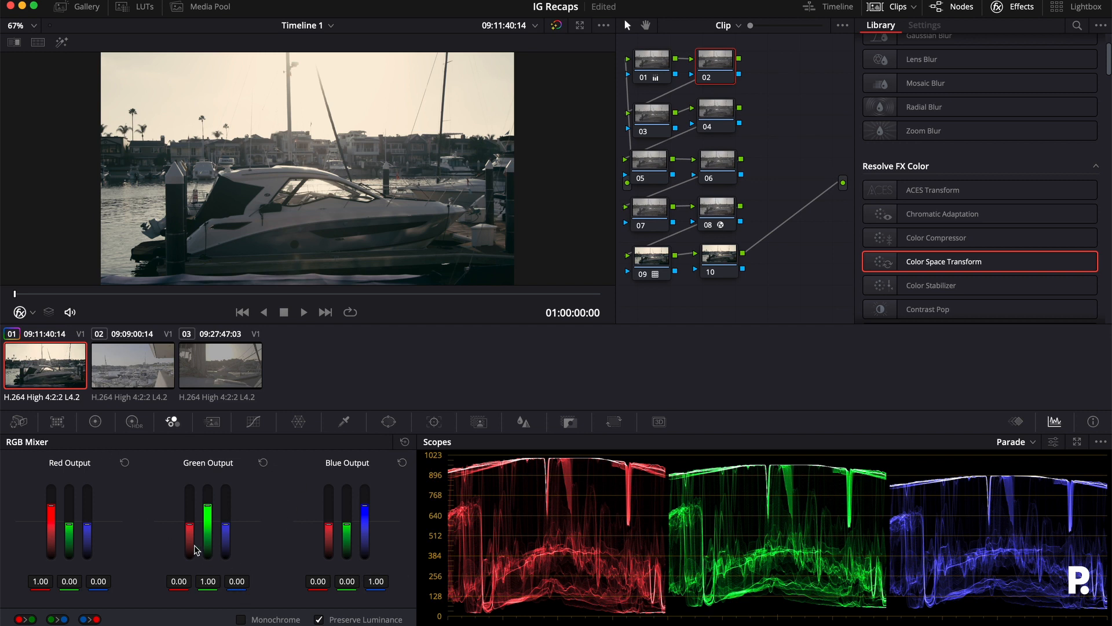
click(95, 422)
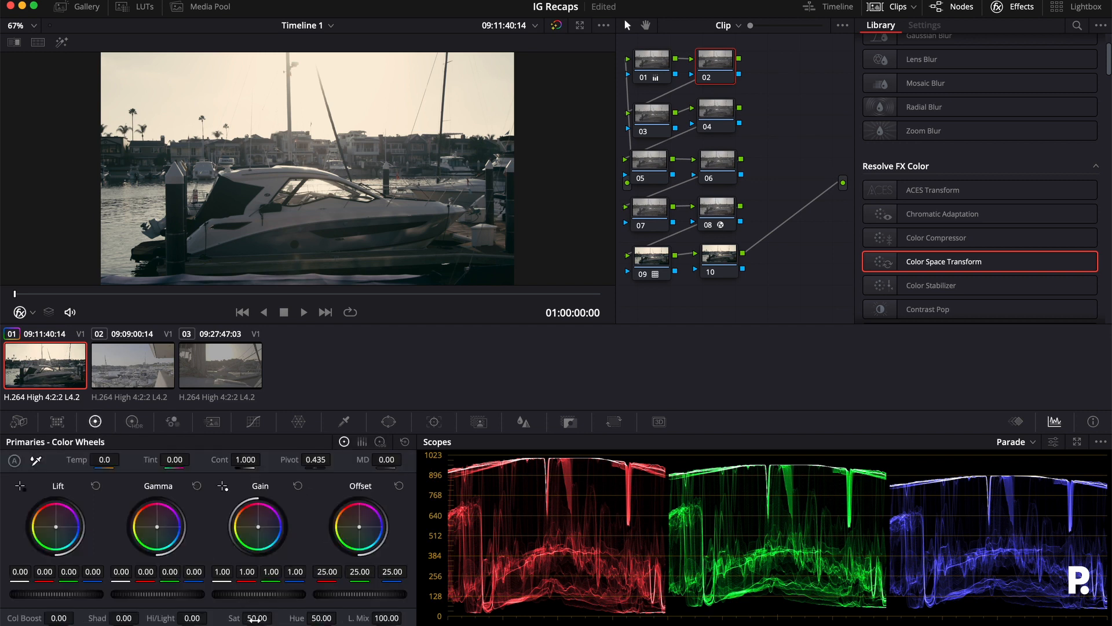
drag(257, 618, 257, 621)
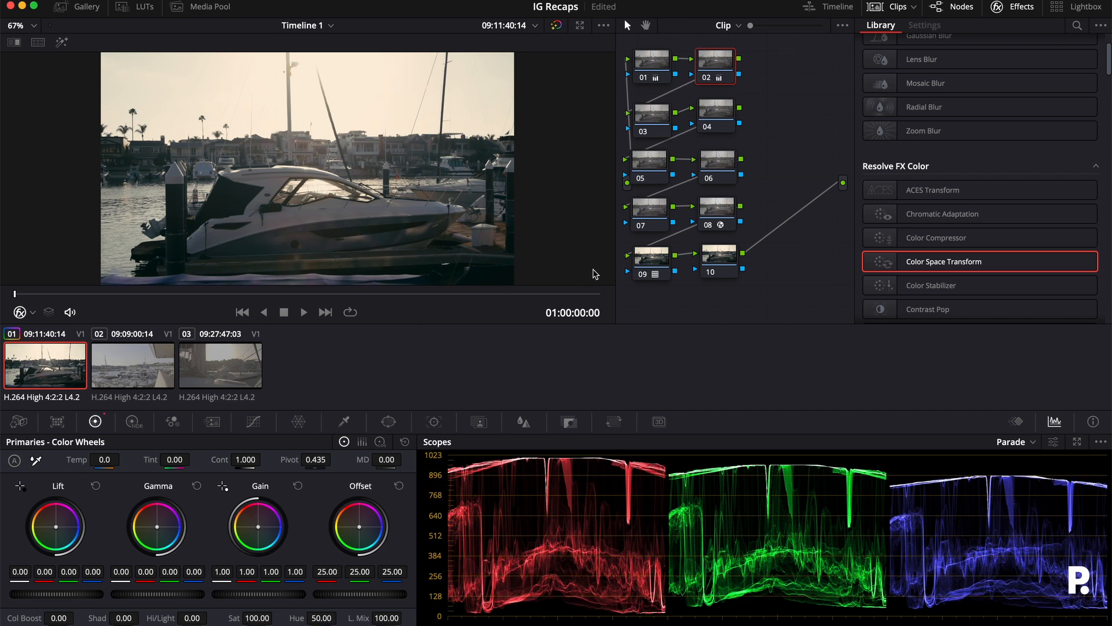
key(super+d)
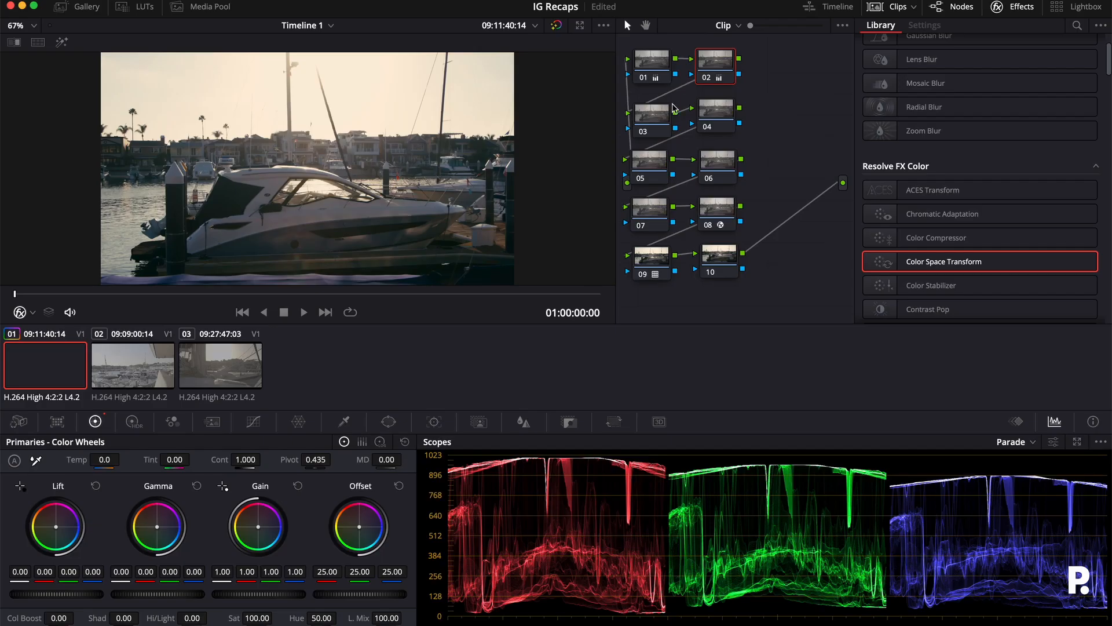
- Align node 03 level with node 04 and set node 03's saturation to 54
click(665, 118)
drag(665, 118, 666, 113)
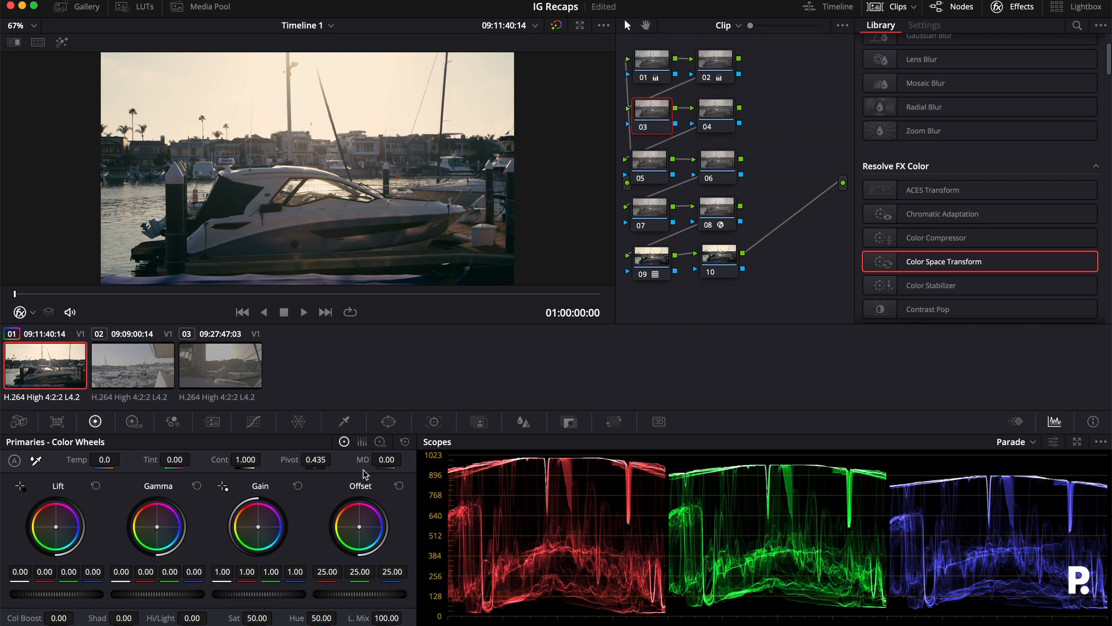
mouse_move(255, 617)
mouse_down()
mouse_move(287, 612)
mouse_move(268, 611)
mouse_up()
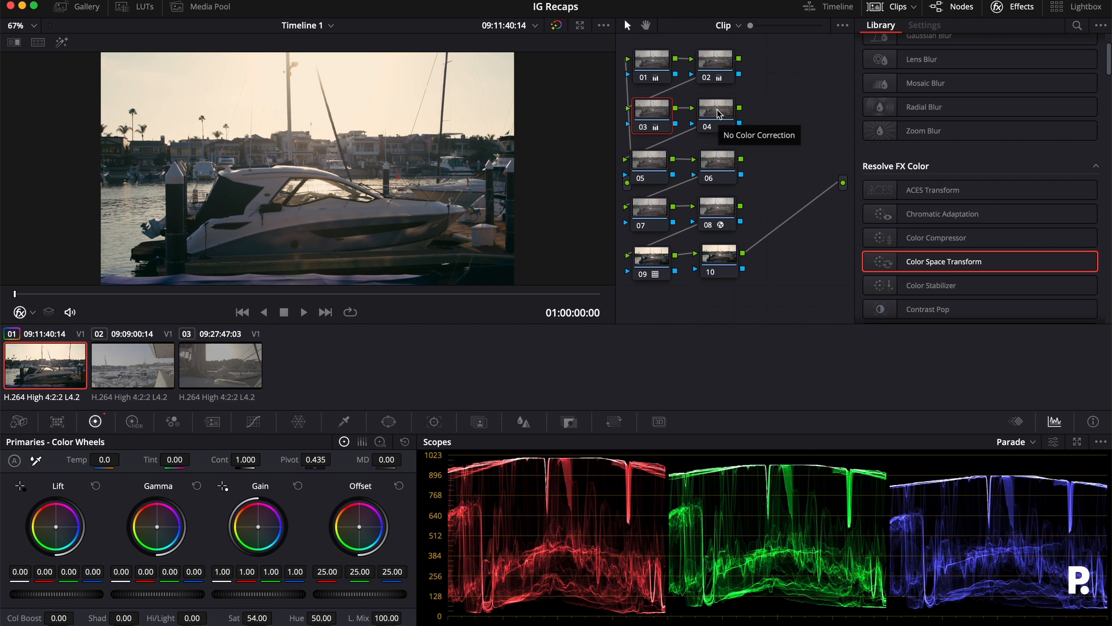
- Warm the midtones on node 04 by shifting the gamma color balance toward yellow, with the blue value at -0.04
click(718, 113)
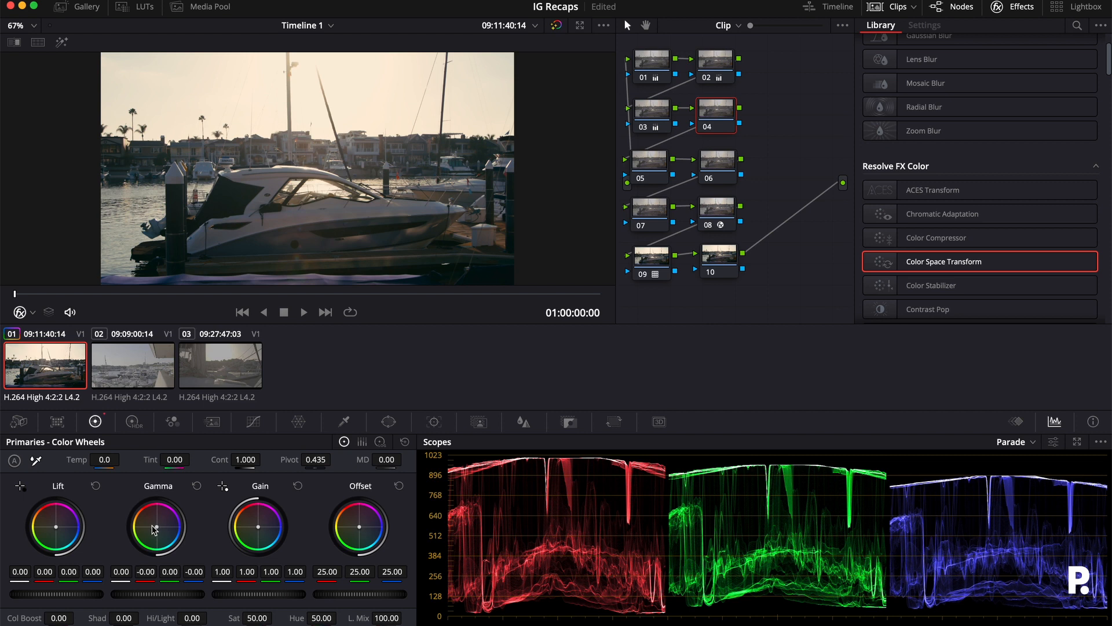
drag(159, 529, 153, 531)
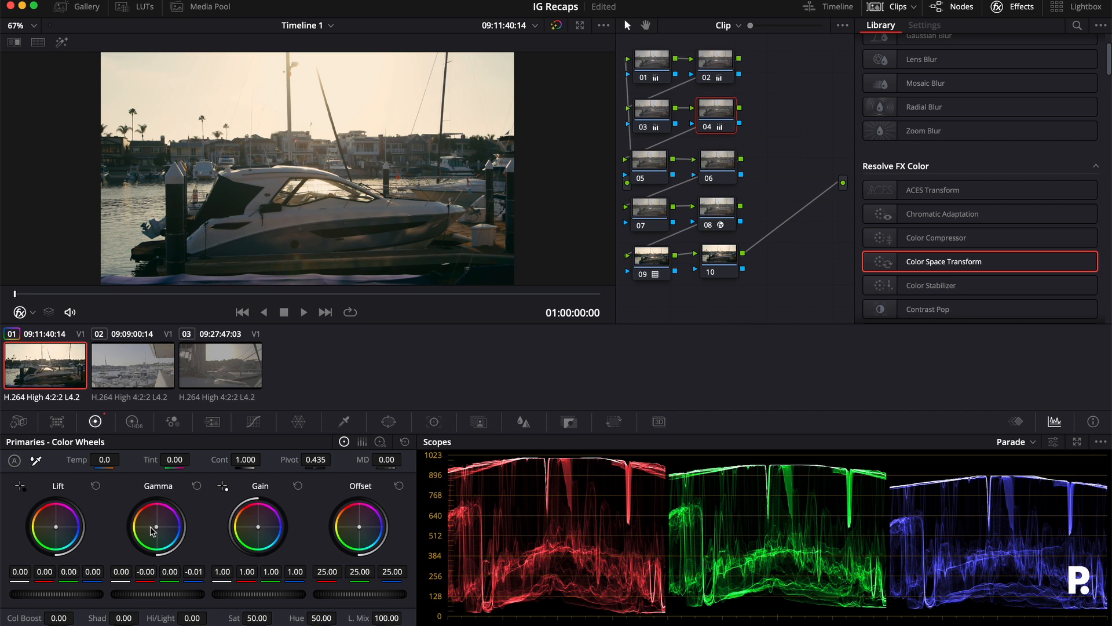
drag(149, 530, 111, 533)
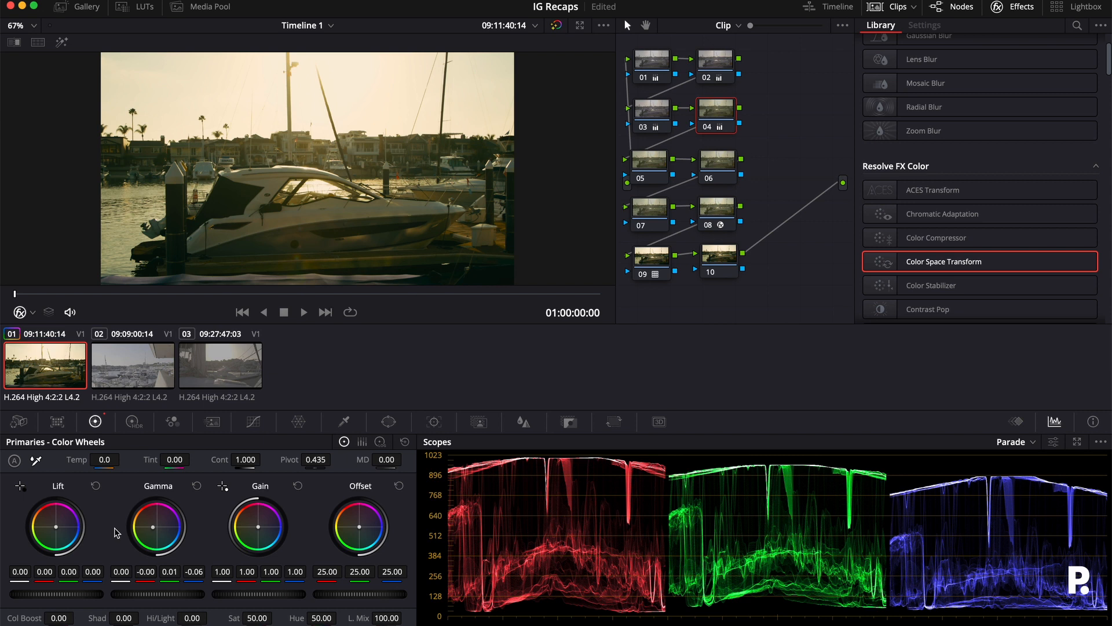
drag(116, 532, 128, 526)
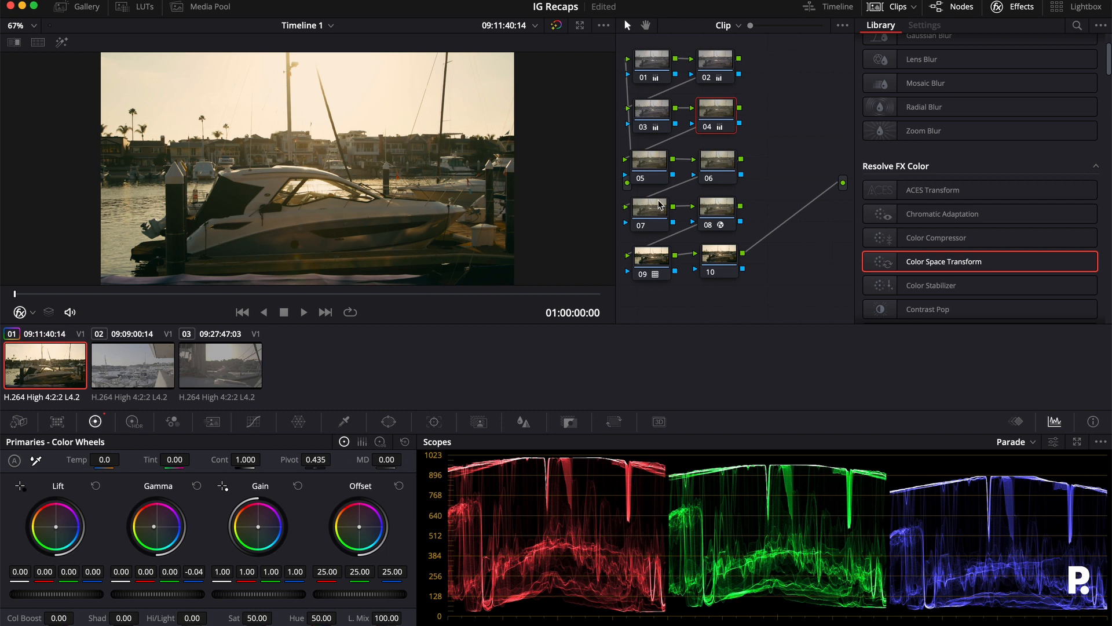
- Compare the image with node 04 disabled and enabled, and review the warmed grade full screen
key(super+d)
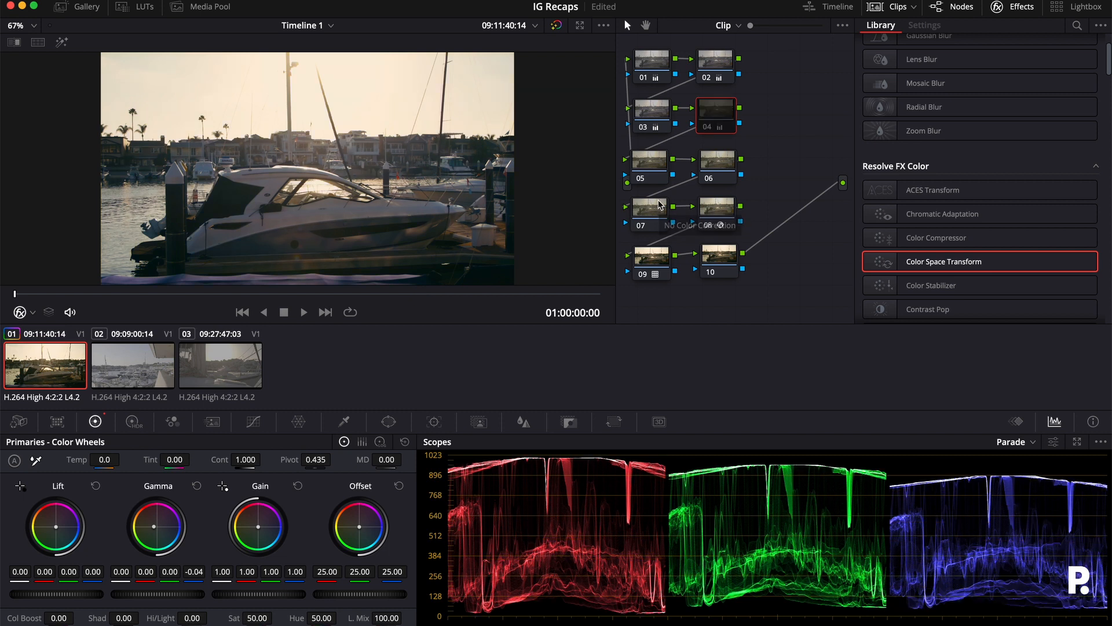
key(super+d)
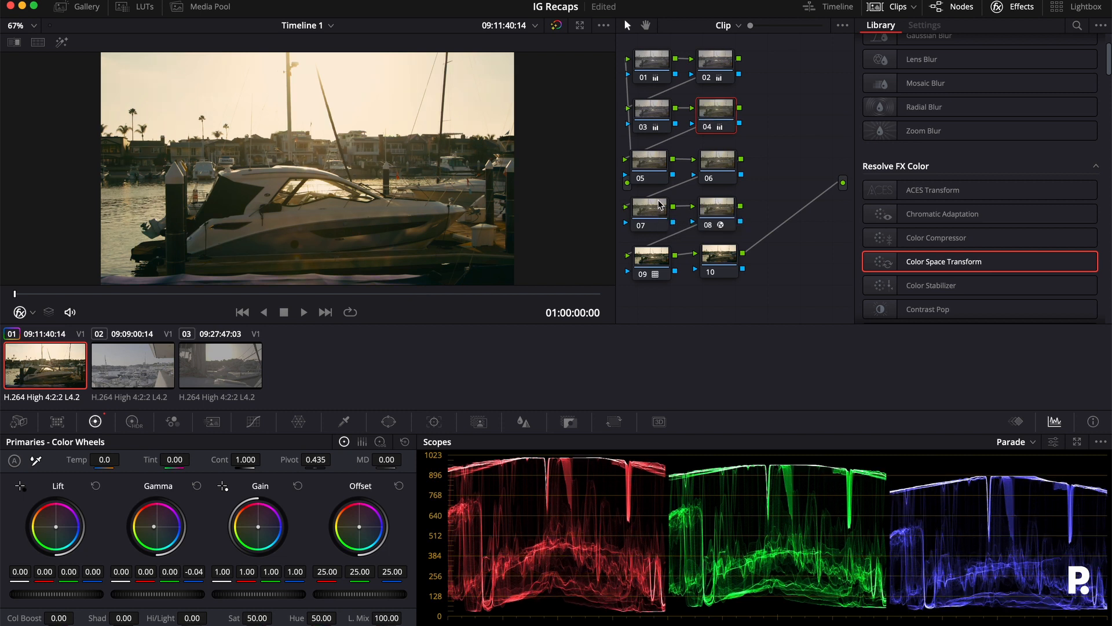
key(super+d)
key(super+f)
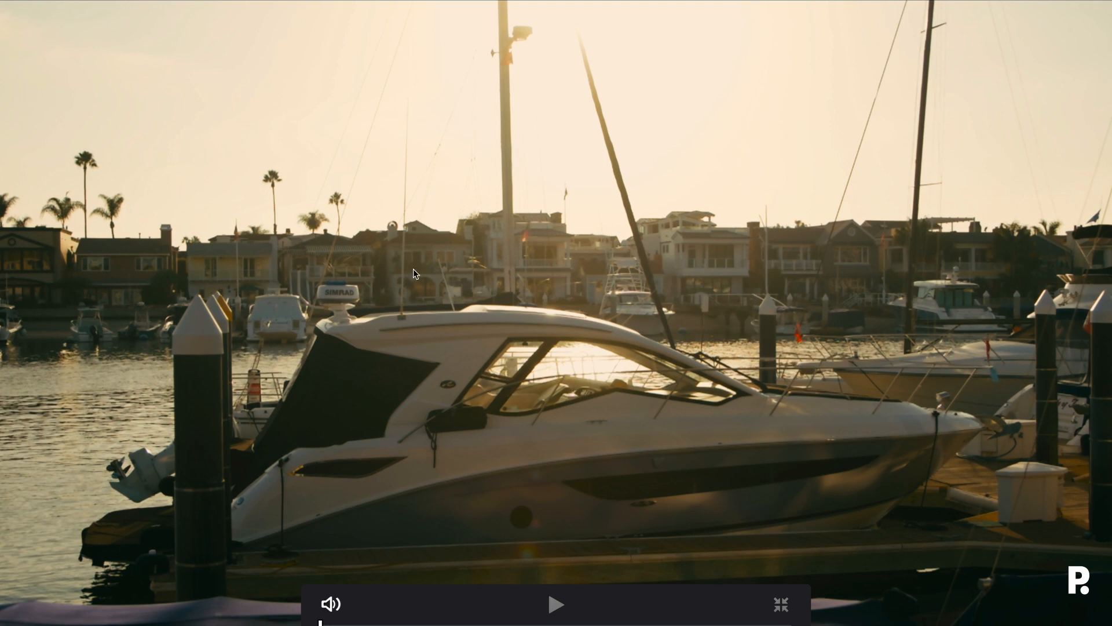
key(Escape)
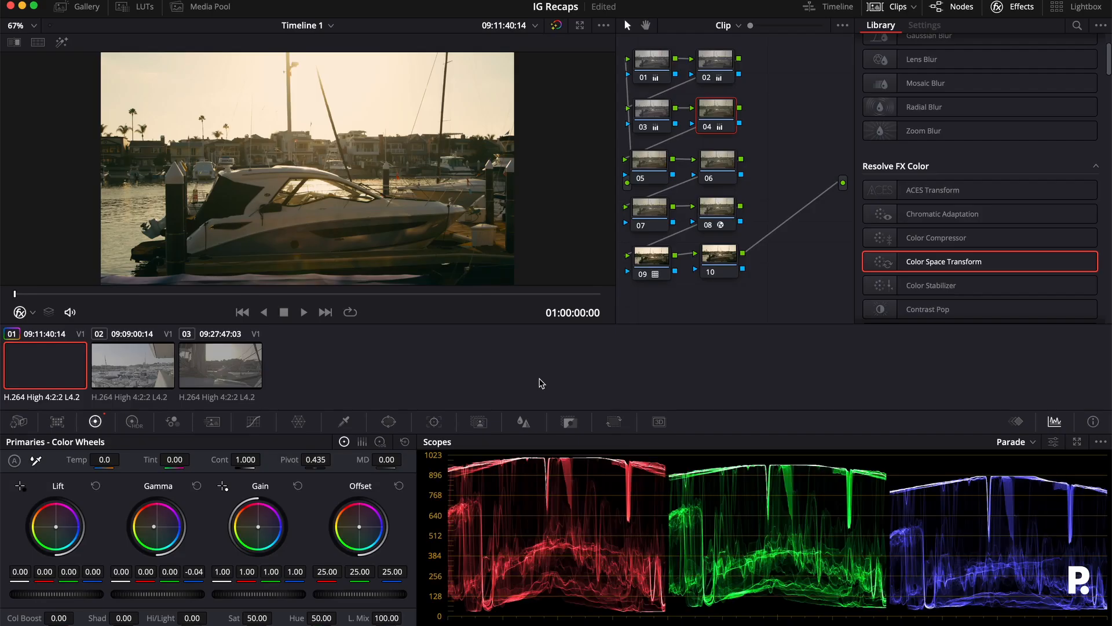
- Search the effects library for Halation and apply the effect to node 05
click(661, 158)
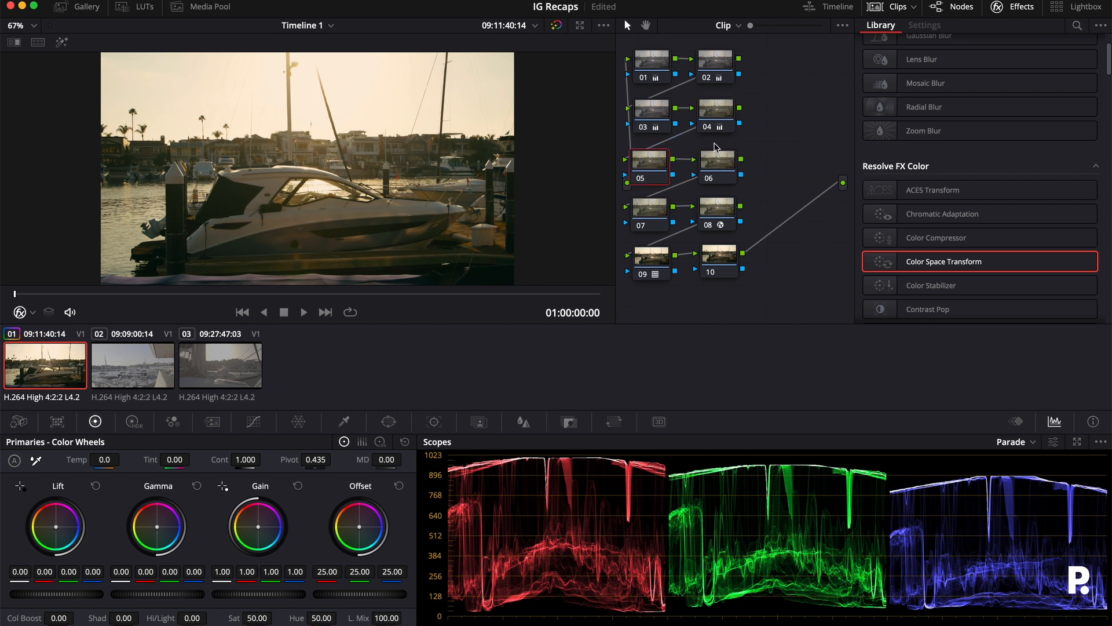
click(1078, 26)
text(hal)
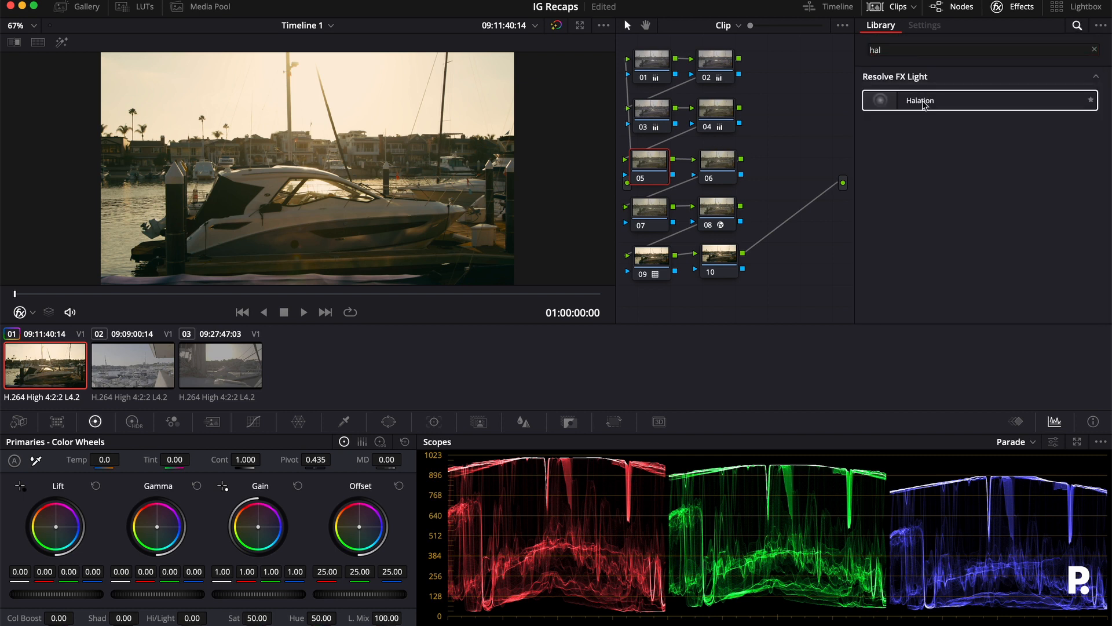
drag(922, 104, 652, 165)
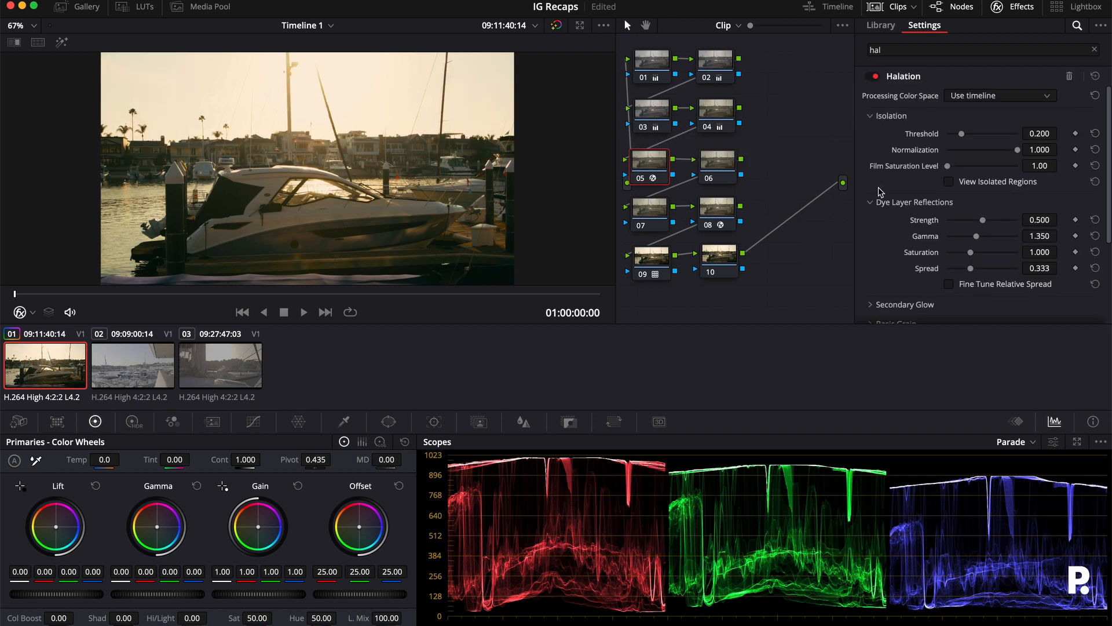
- Set the Halation effect's secondary glow strength to 1.000 and its filter color to orange-red
scroll(902, 201, down, 5)
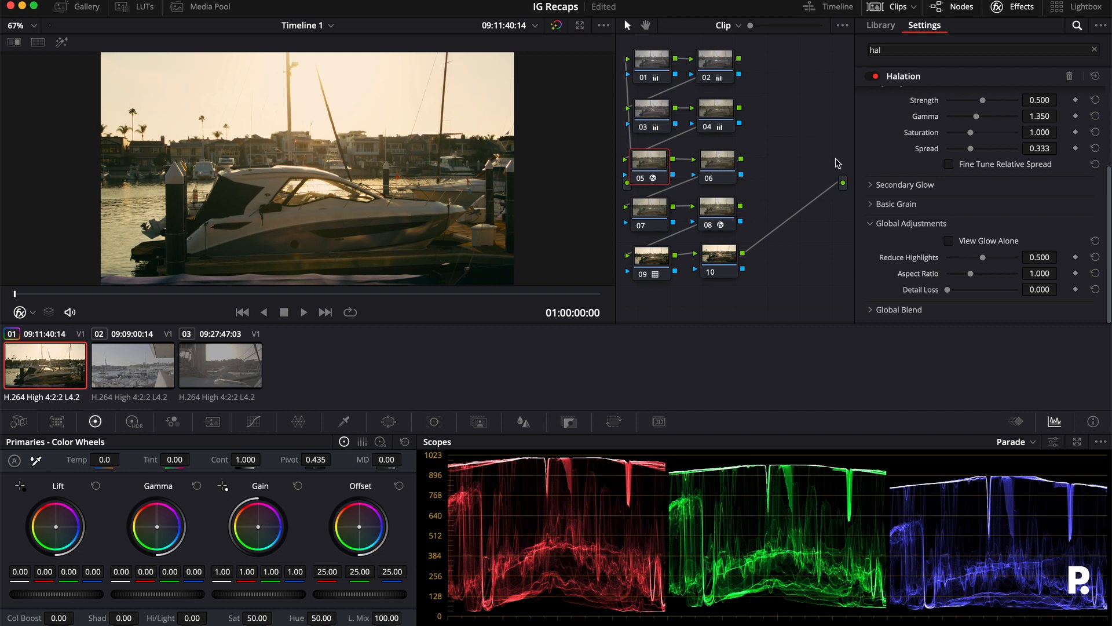
click(873, 186)
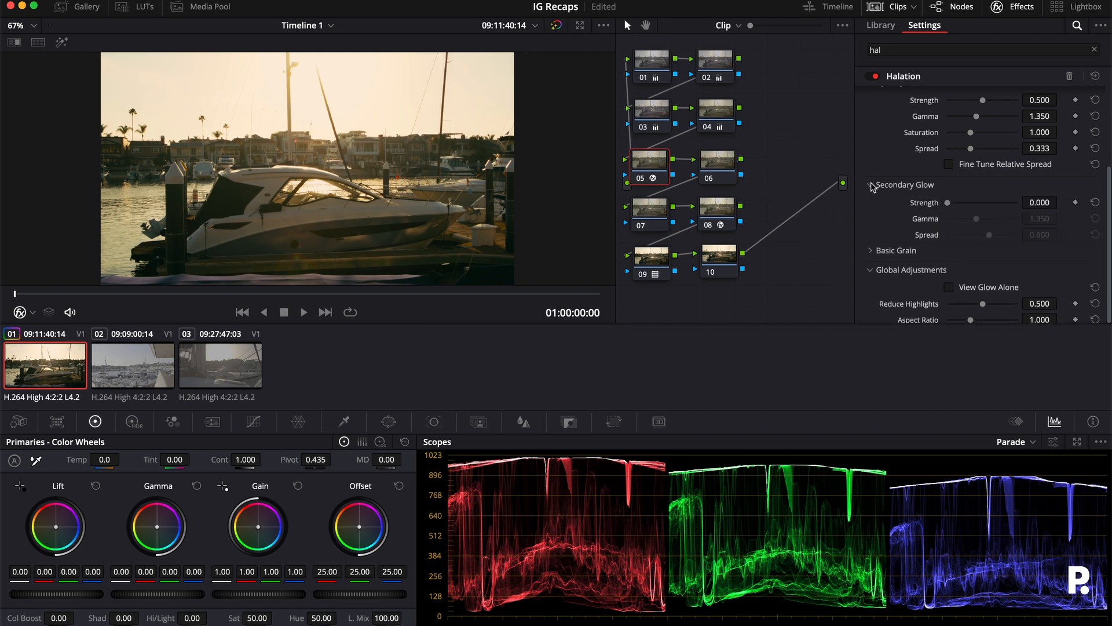
drag(948, 204, 1034, 204)
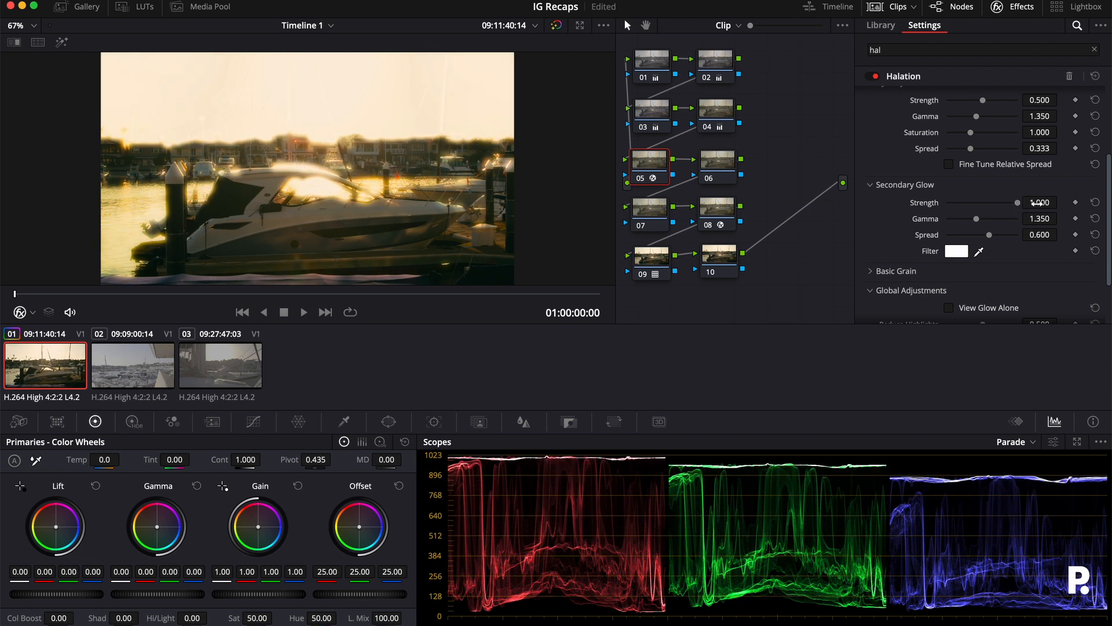
click(957, 252)
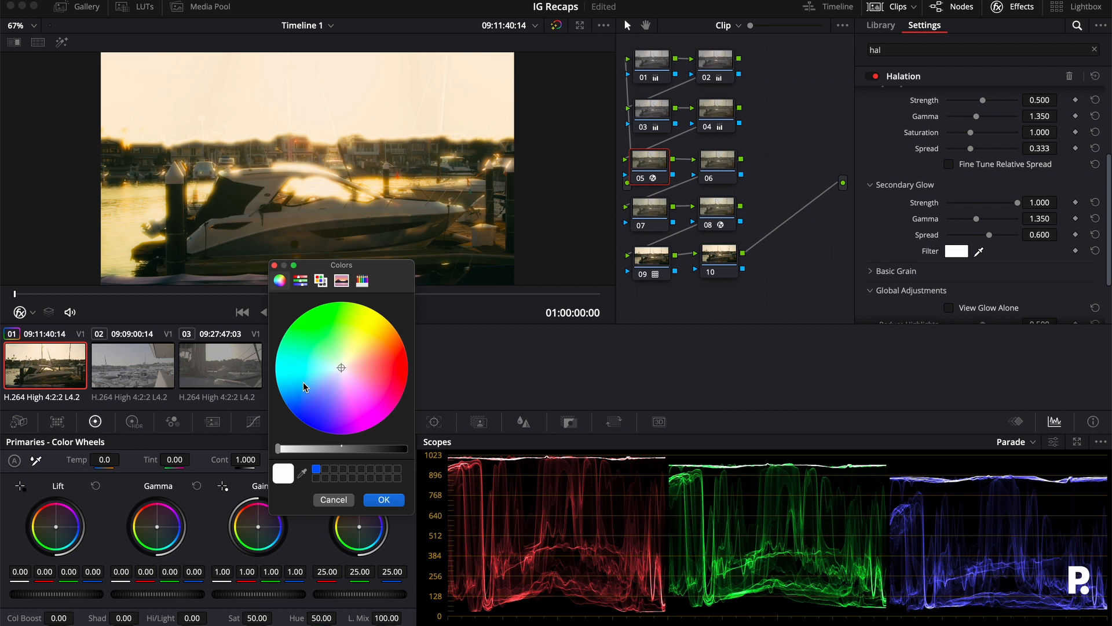
drag(304, 383, 392, 361)
click(392, 502)
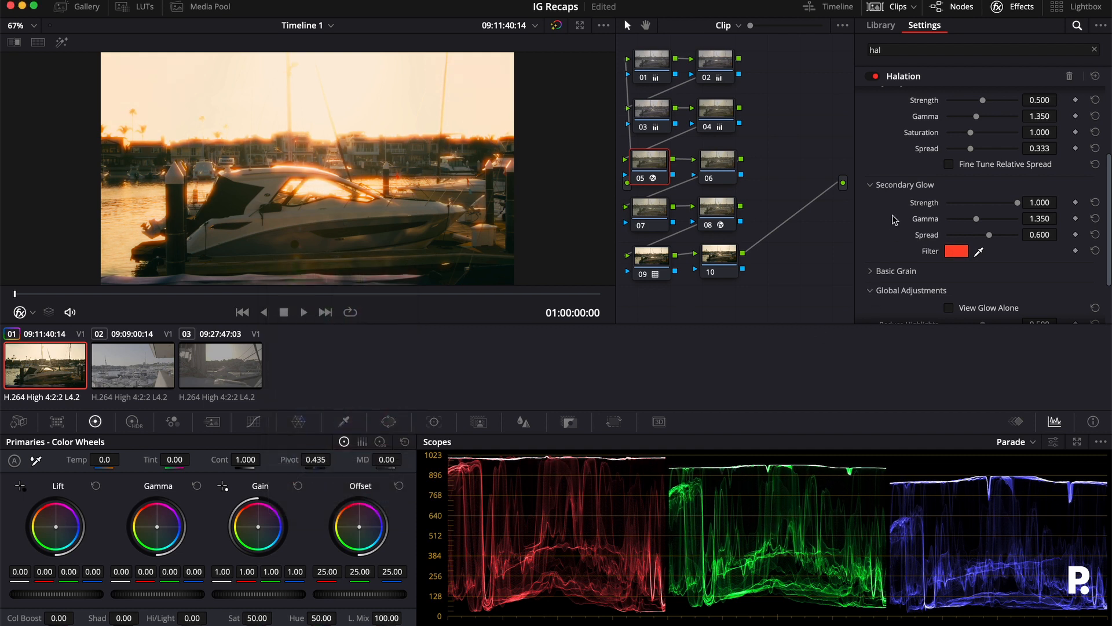
- Raise the Halation's isolation threshold and set its secondary glow strength to 0.596
scroll(966, 144, up, 5)
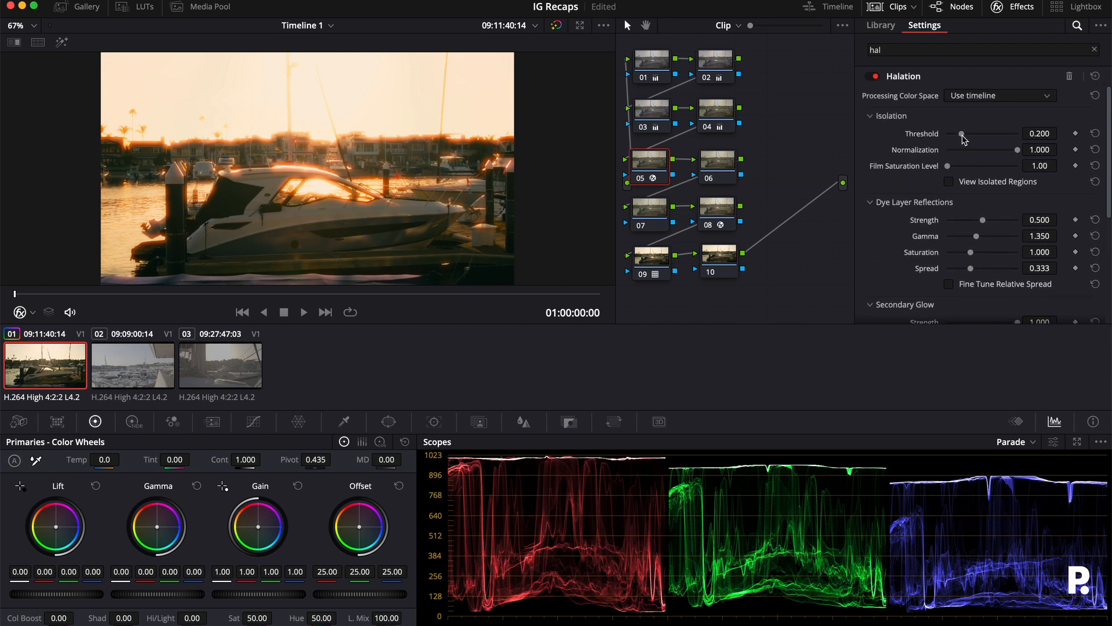
mouse_move(961, 134)
mouse_down()
mouse_move(948, 134)
mouse_move(1014, 133)
mouse_move(983, 139)
mouse_up()
scroll(912, 168, down, 5)
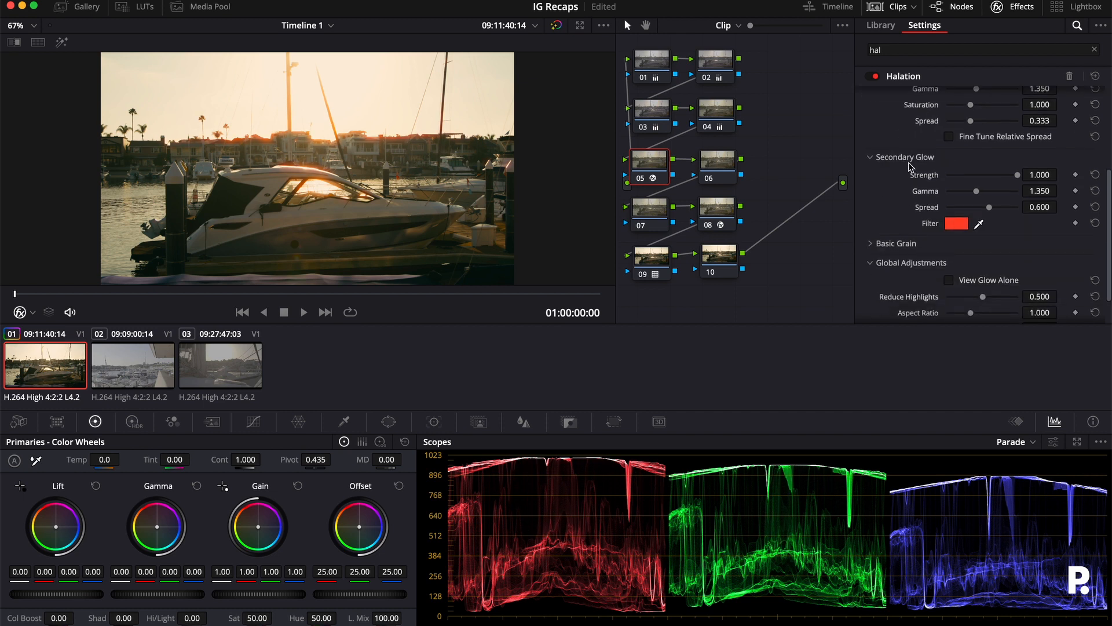
drag(1011, 137, 989, 133)
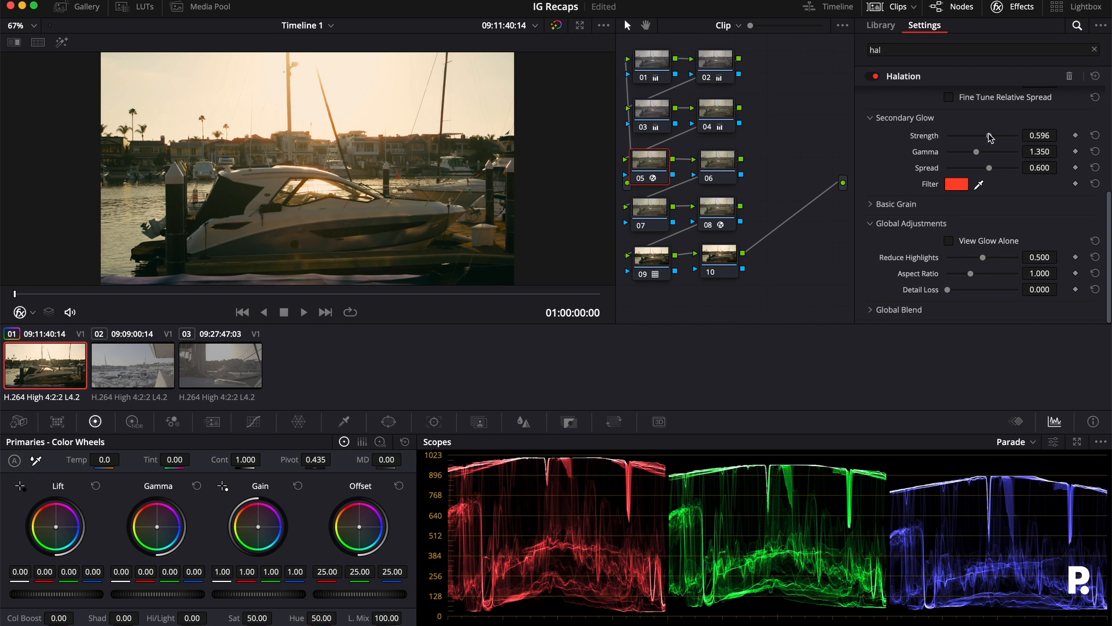
- Reduce the Halation's global blend to slightly below 0.633, comparing node 05 disabled and enabled and checking the image full screen
click(873, 309)
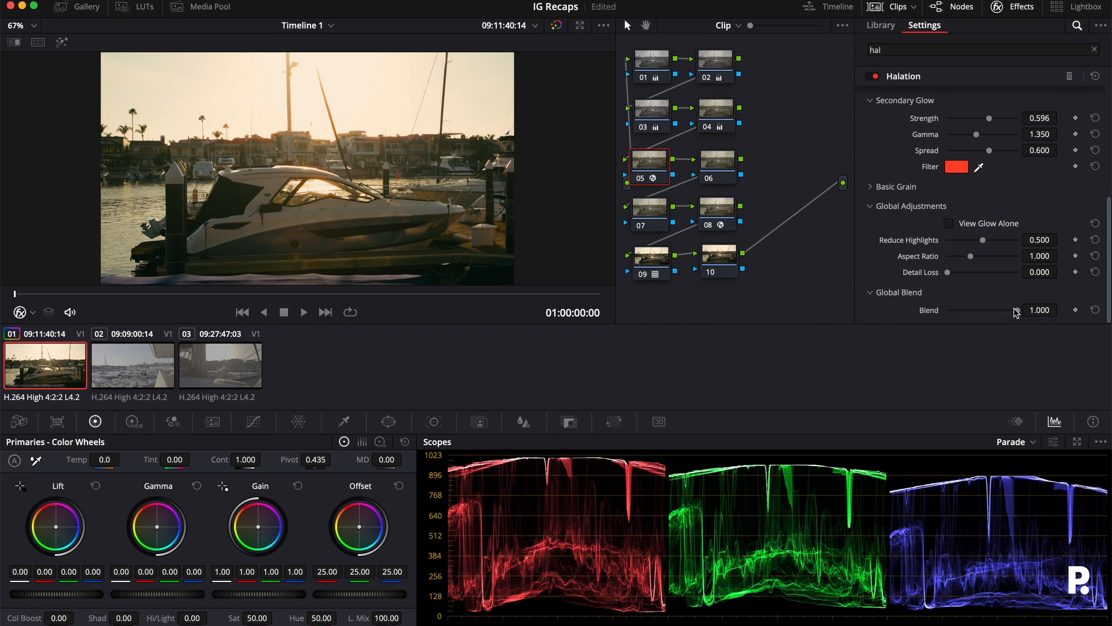
drag(1016, 310, 992, 314)
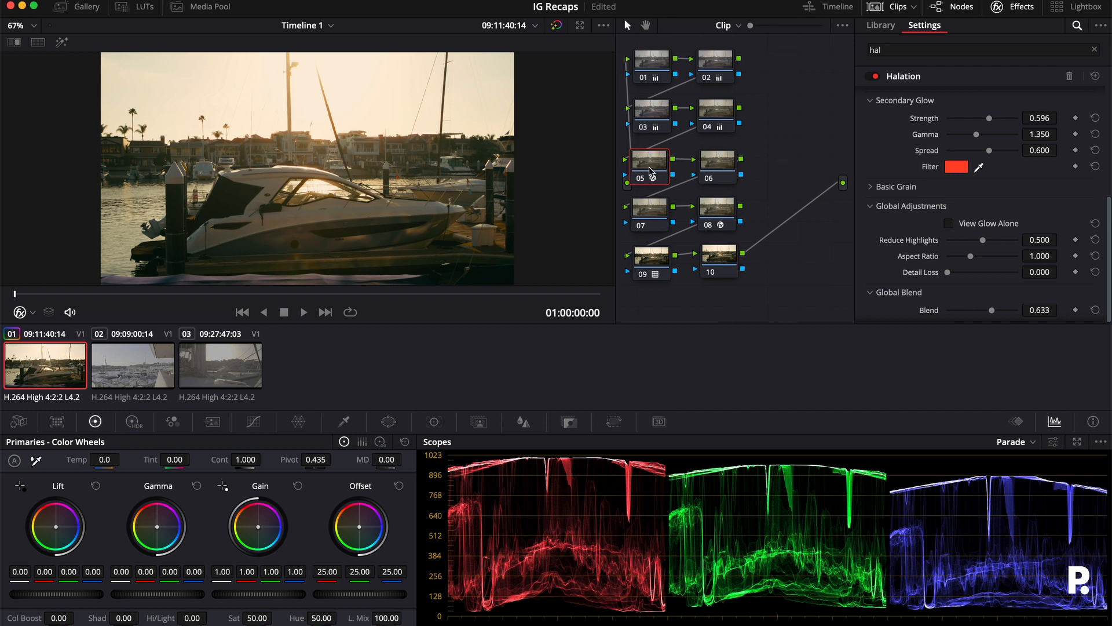
key(ctrl+d)
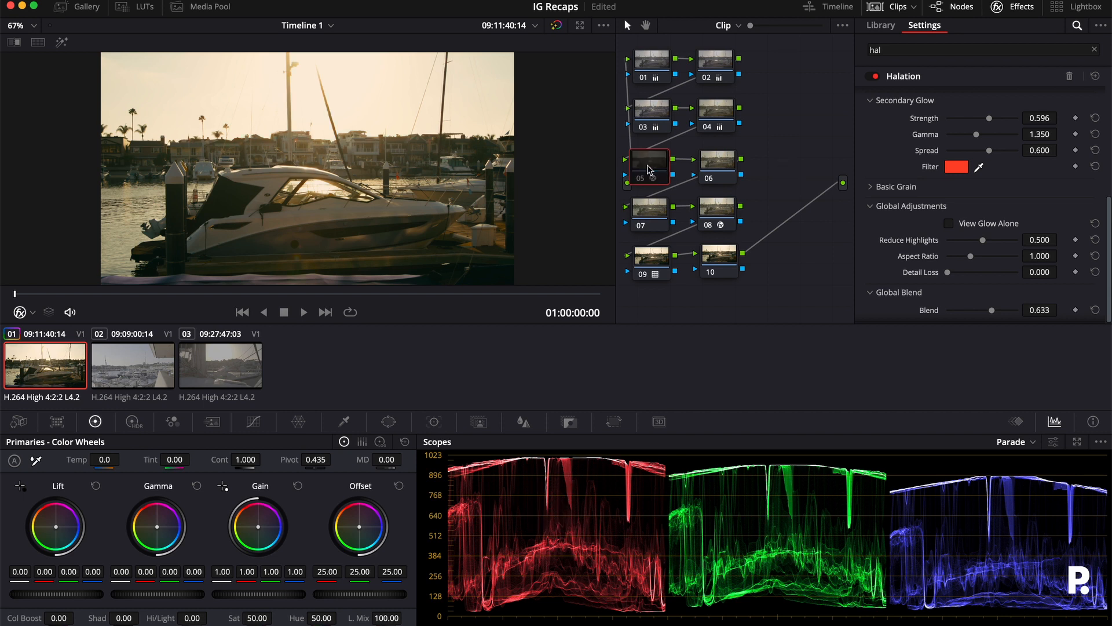
key(ctrl+d)
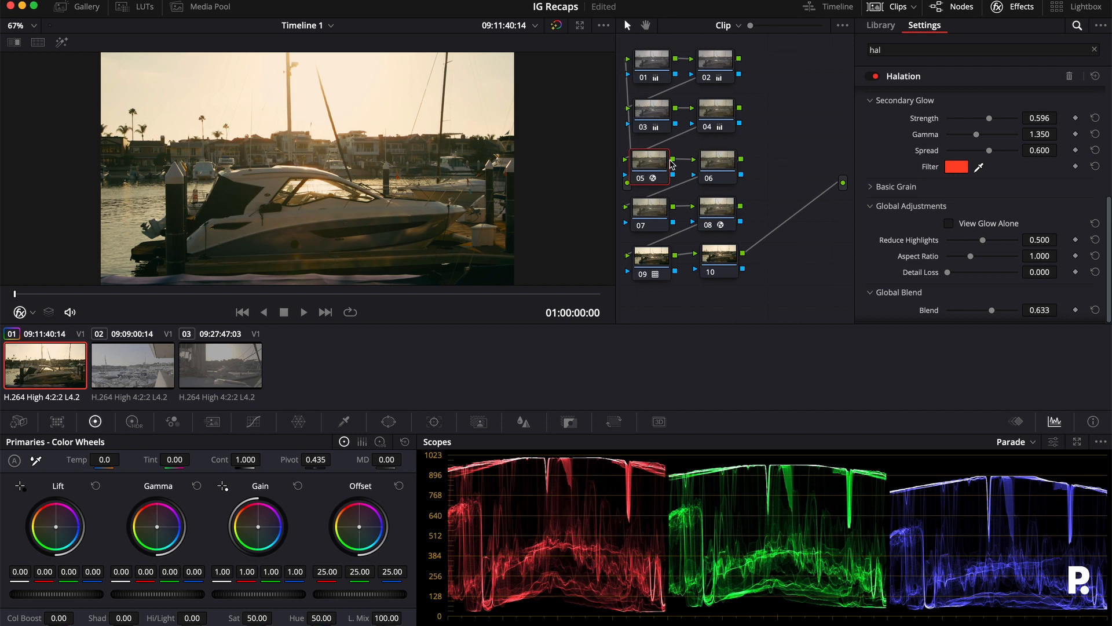
key(super+f)
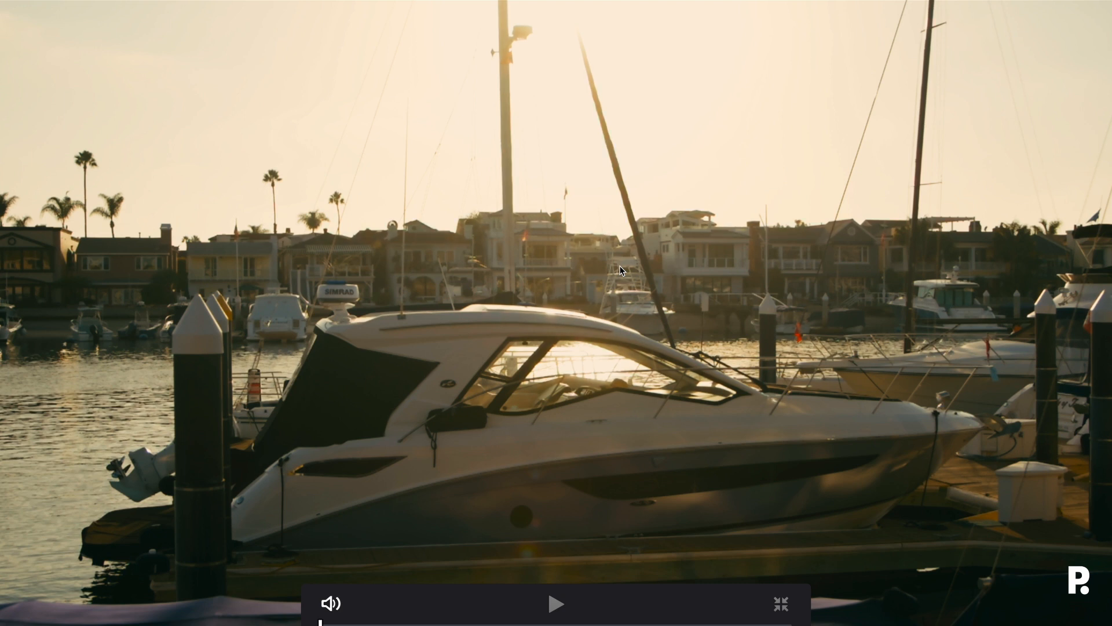
key(Escape)
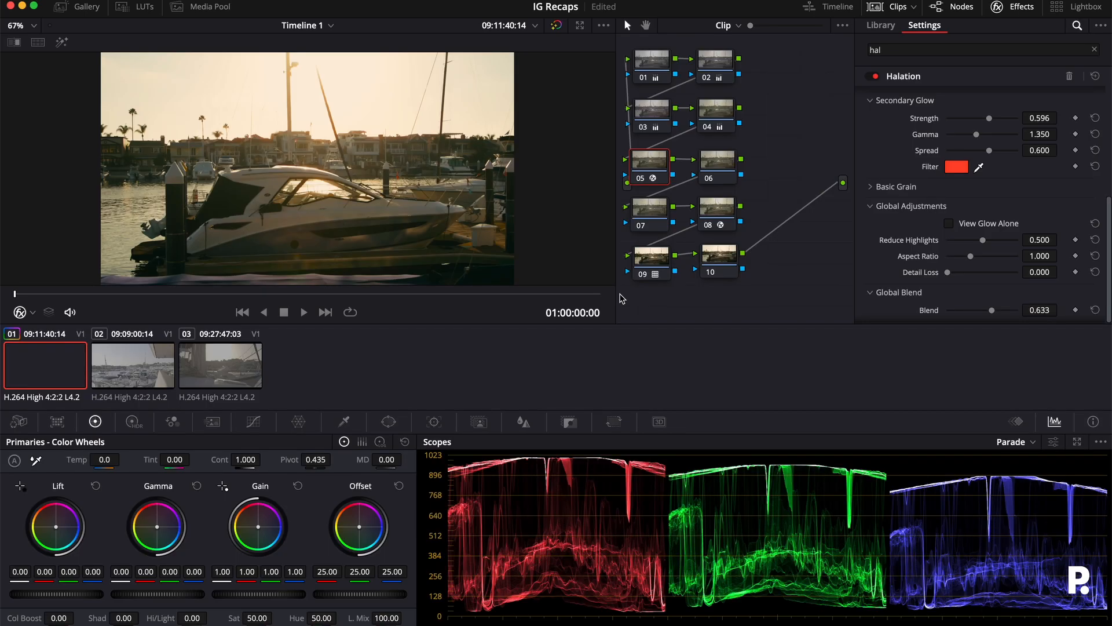
scroll(934, 241, down, 1)
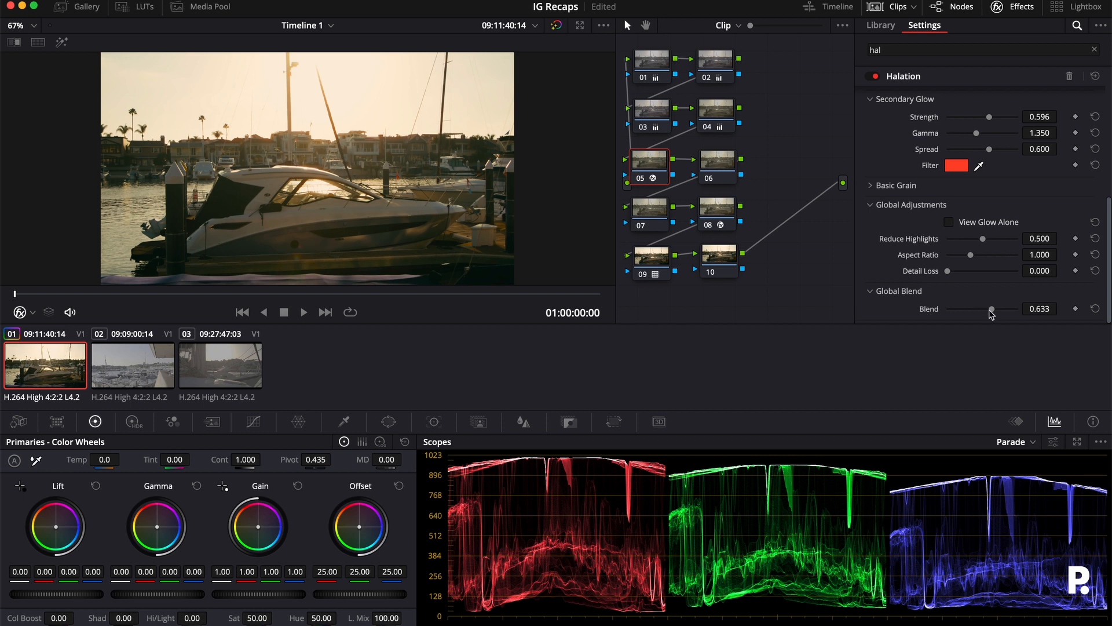
drag(993, 314, 984, 314)
- Search the effects library for Glow and apply the effect to node 06
click(718, 168)
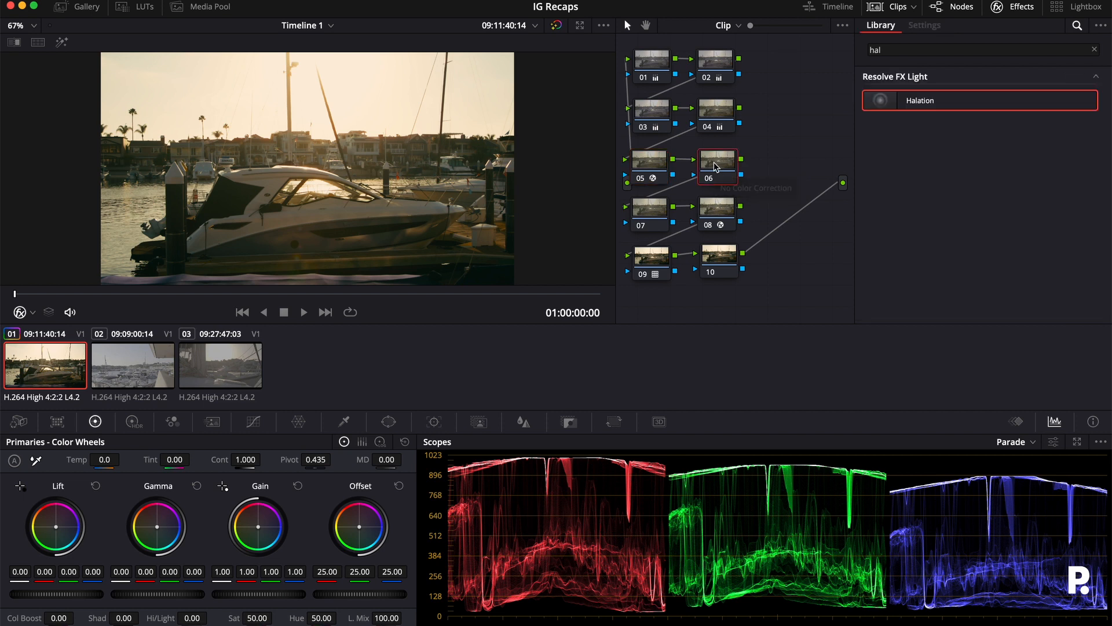
click(897, 53)
key(BackSpace)
key(BackSpace)
key(BackSpace)
text(glow)
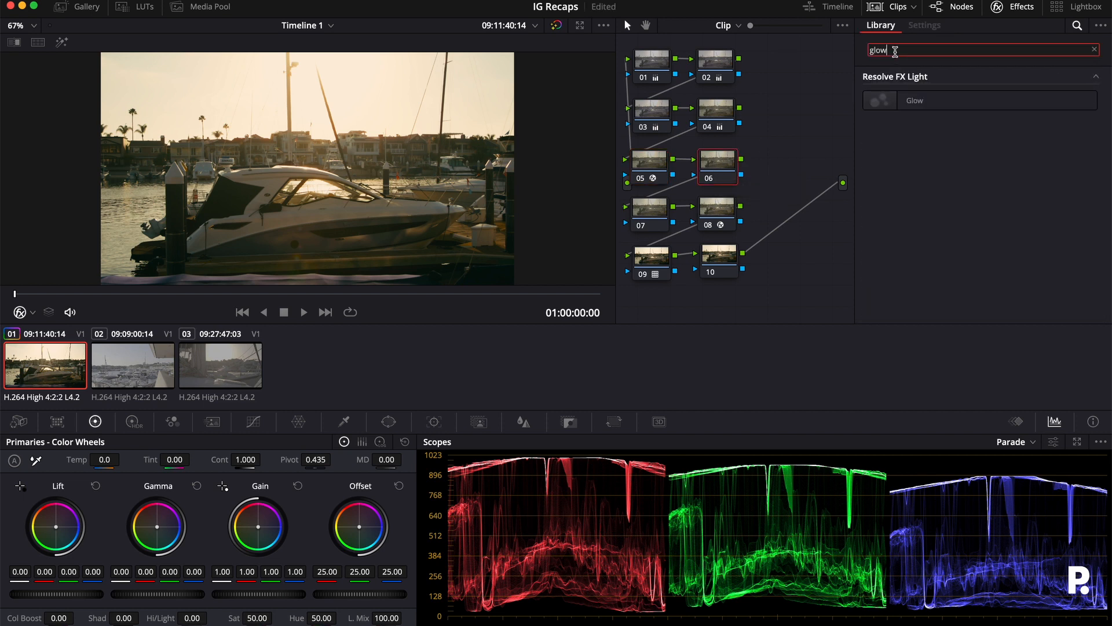
drag(895, 103, 713, 161)
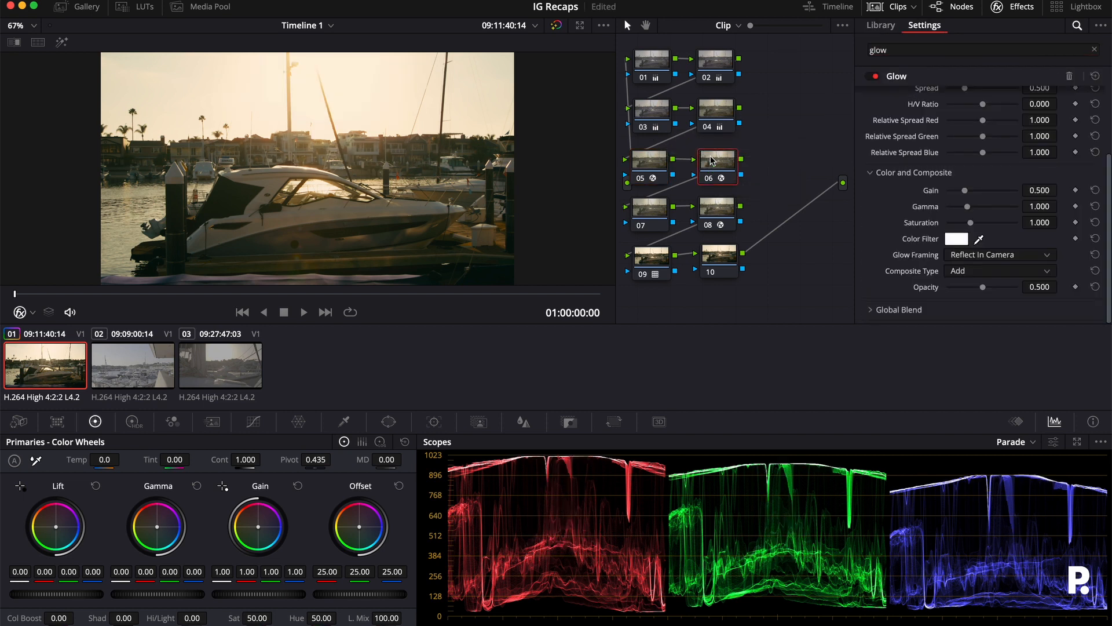
- Set the Glow's composite type to Softlight and its color filter to light blue
mouse_move(929, 255)
click(987, 270)
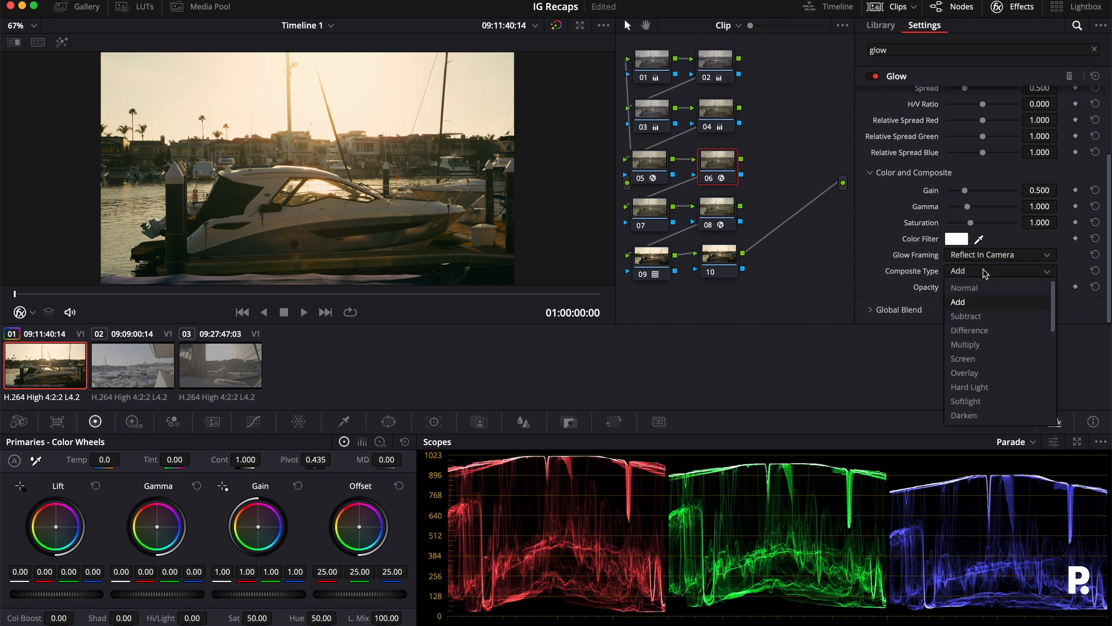
click(983, 400)
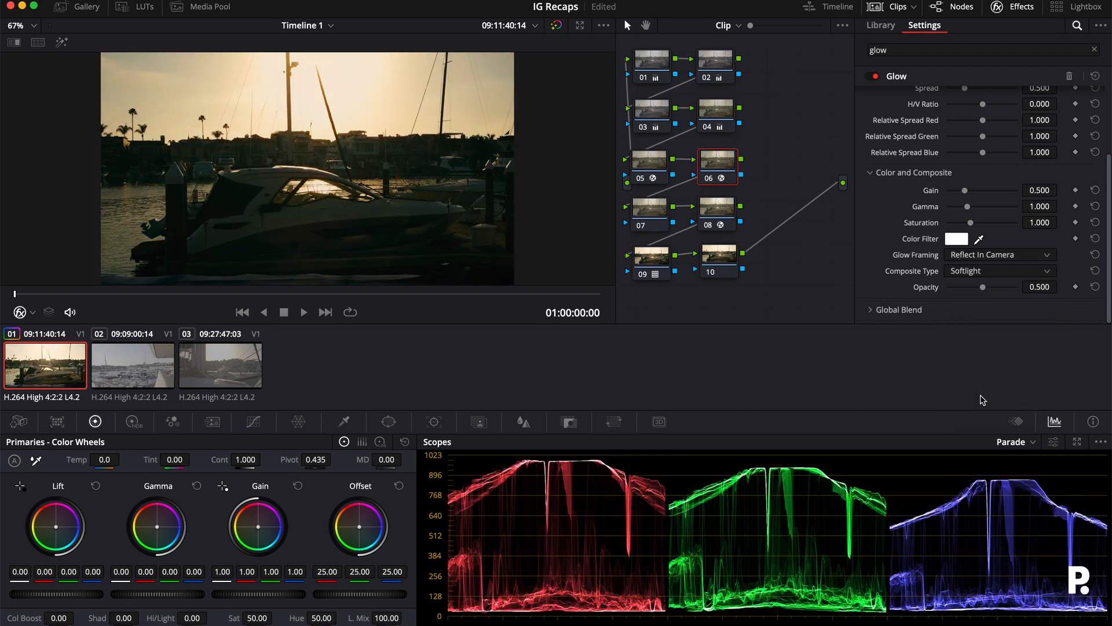
click(957, 239)
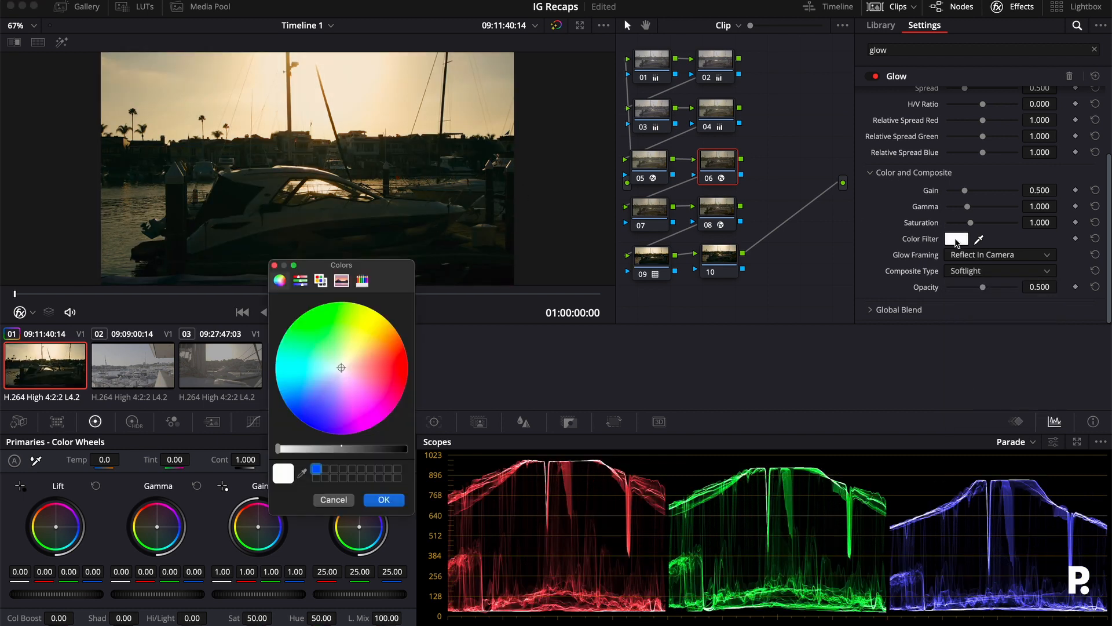
click(302, 383)
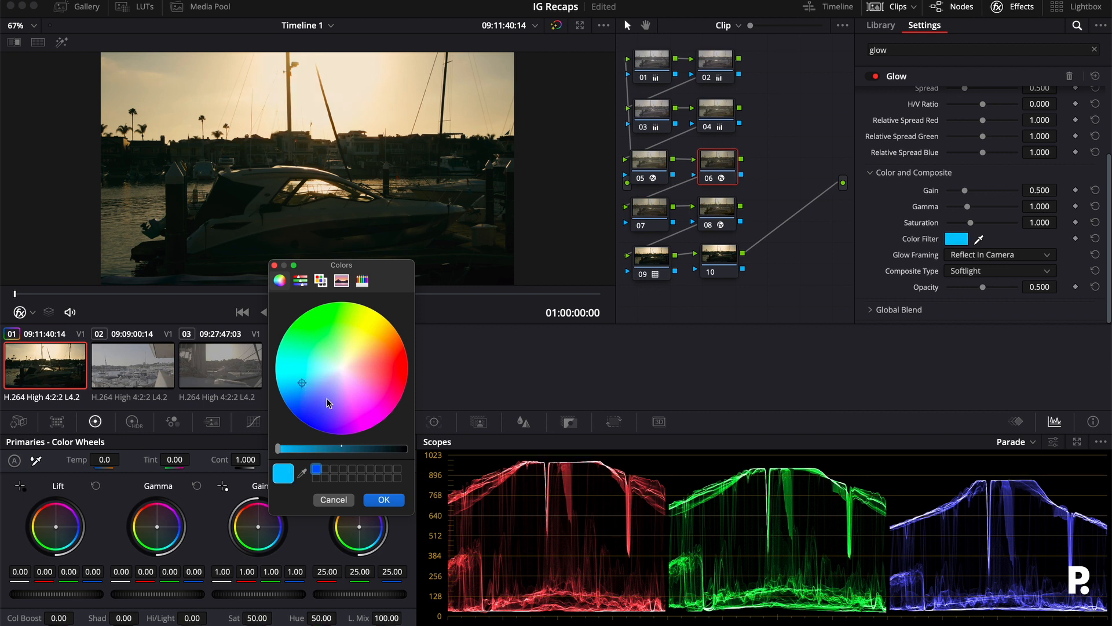
click(386, 499)
- Lower the Glow's threshold and set its opacity to 0.147
scroll(953, 206, up, 2)
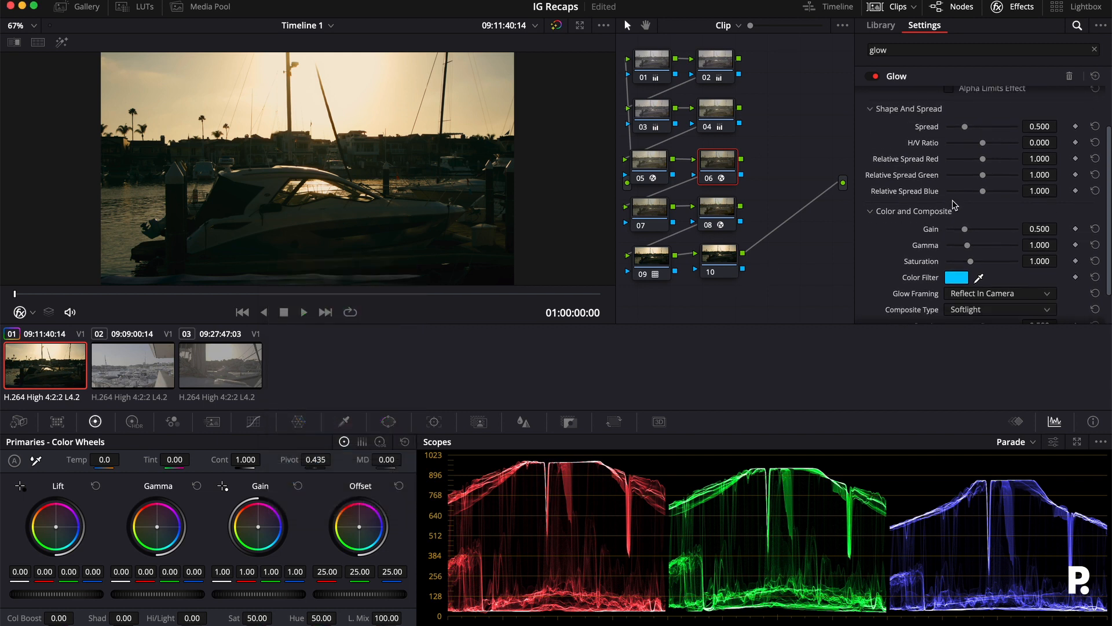
scroll(953, 204, down, 3)
mouse_move(983, 287)
mouse_down()
mouse_move(1019, 288)
mouse_move(943, 291)
mouse_move(965, 288)
mouse_up()
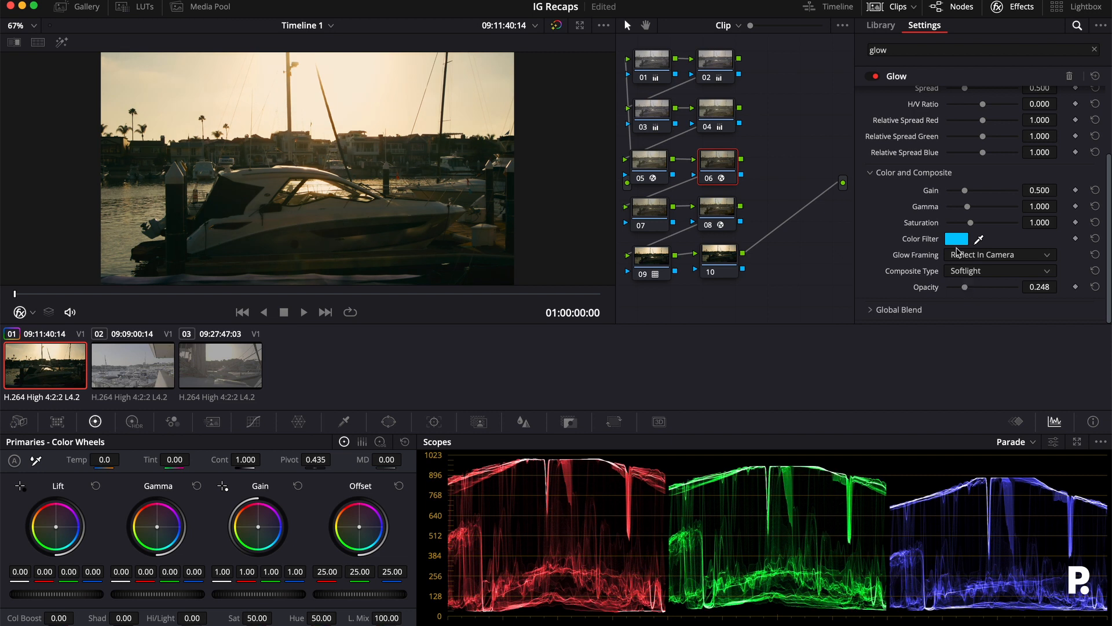
scroll(958, 252, up, 3)
drag(1000, 111, 962, 114)
scroll(925, 209, down, 3)
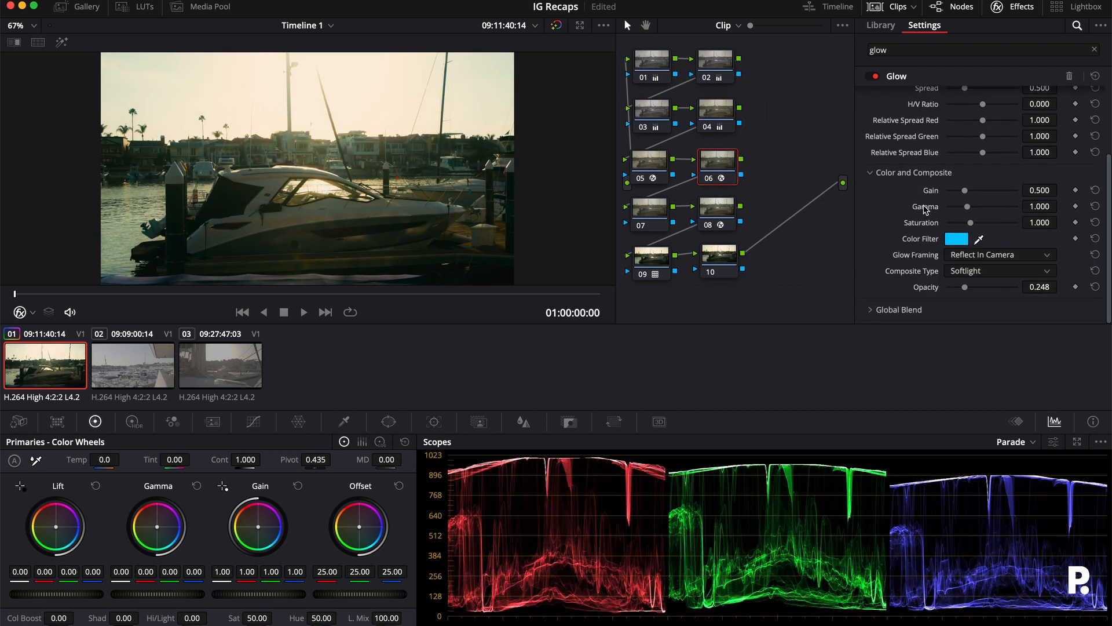
mouse_move(965, 287)
mouse_down()
mouse_move(1002, 289)
mouse_move(958, 289)
mouse_up()
- Set the Glow's global blend to 0.165 and review the image full screen
click(871, 313)
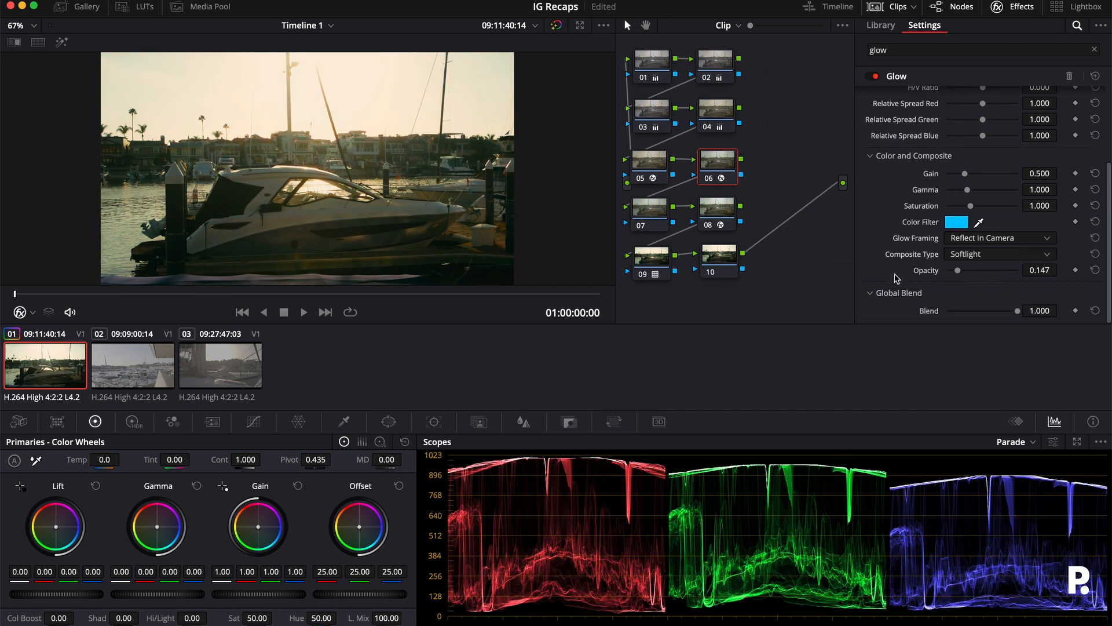
drag(1015, 312, 960, 307)
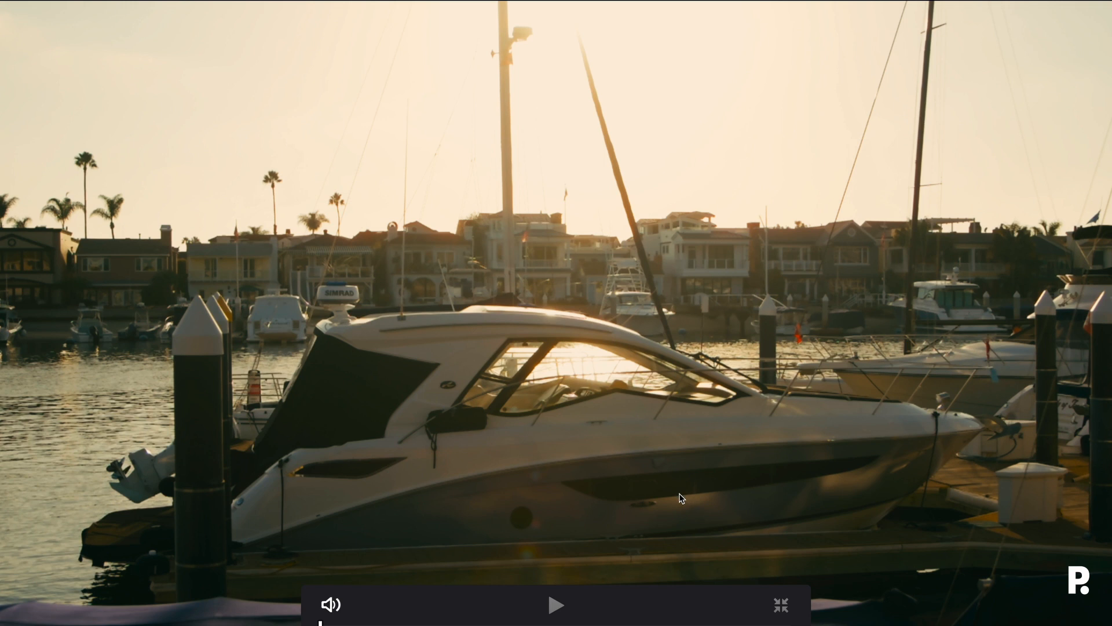
key(Escape)
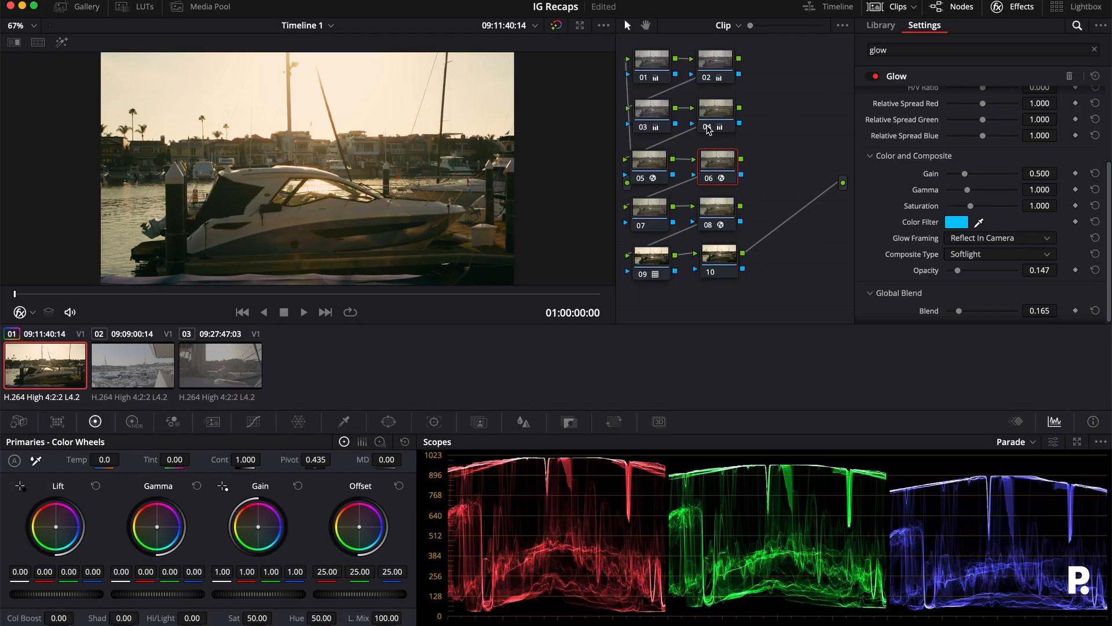
- Apply the Gaussian Blur effect to node 07 and set its horizontal and vertical strength to 0.128
click(648, 211)
click(897, 51)
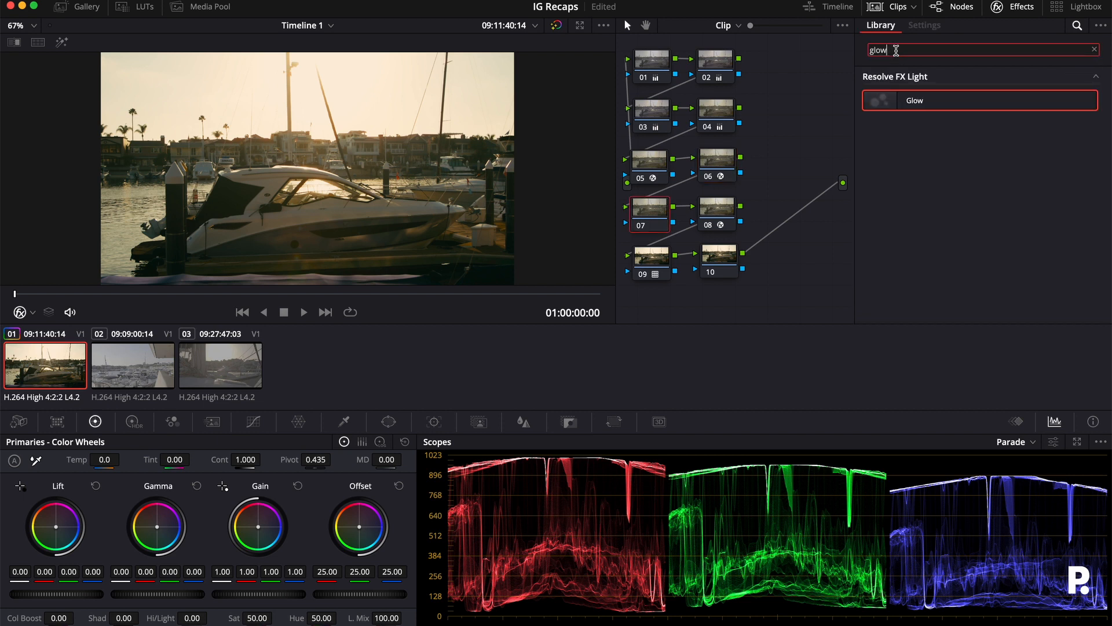
key(BackSpace)
key(BackSpace)
key(BackSpace)
key(BackSpace)
text(gau)
drag(930, 100, 649, 210)
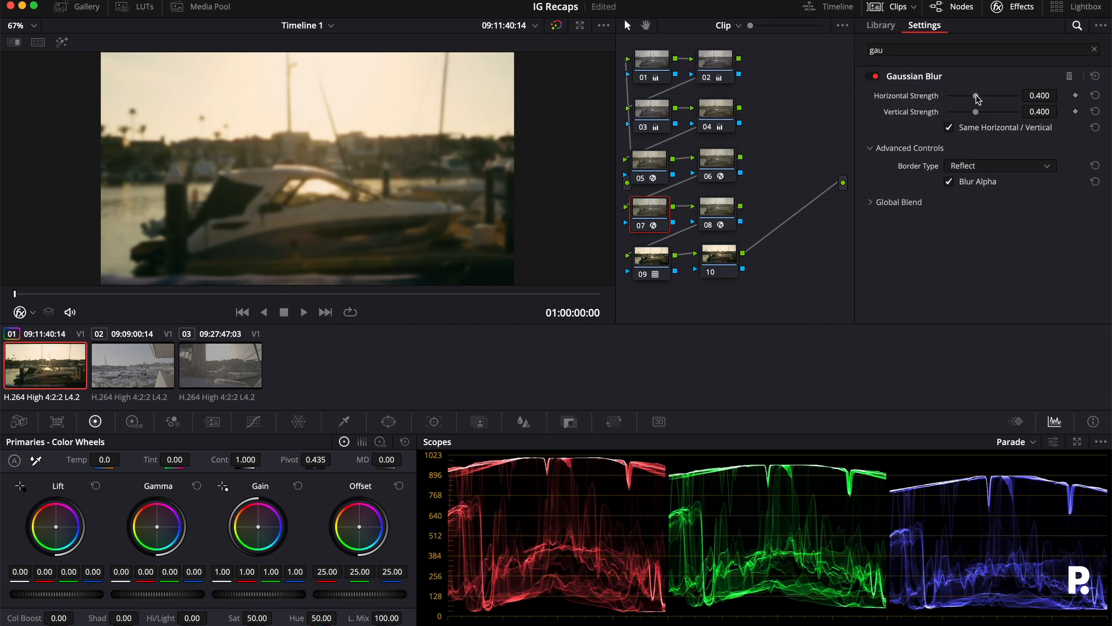
mouse_move(977, 99)
mouse_down()
mouse_move(950, 98)
mouse_move(959, 92)
mouse_up()
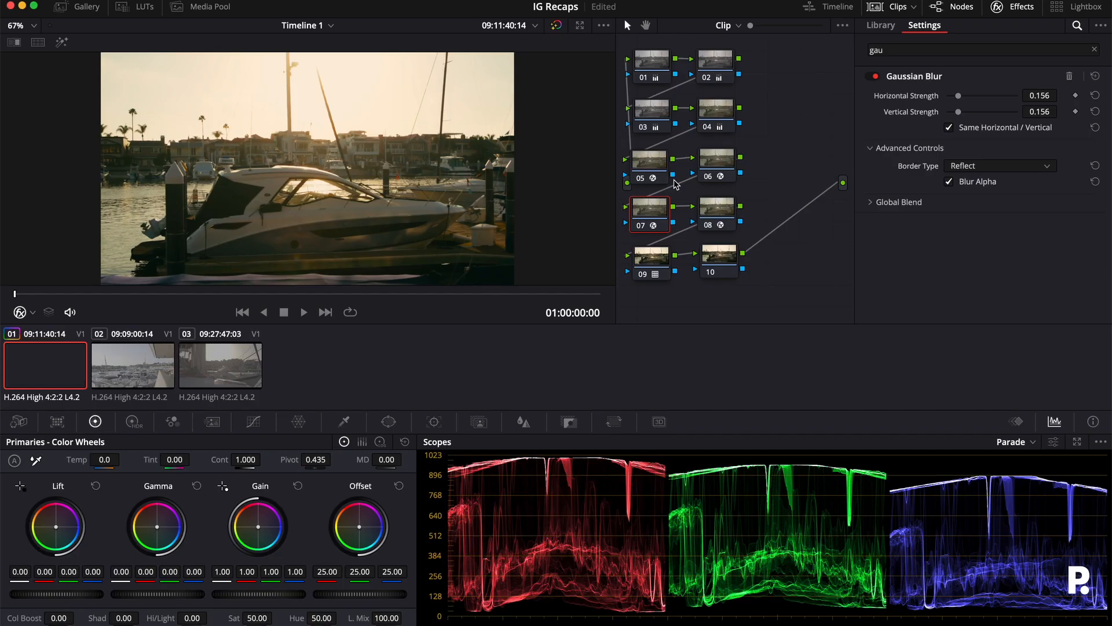
drag(958, 95, 956, 96)
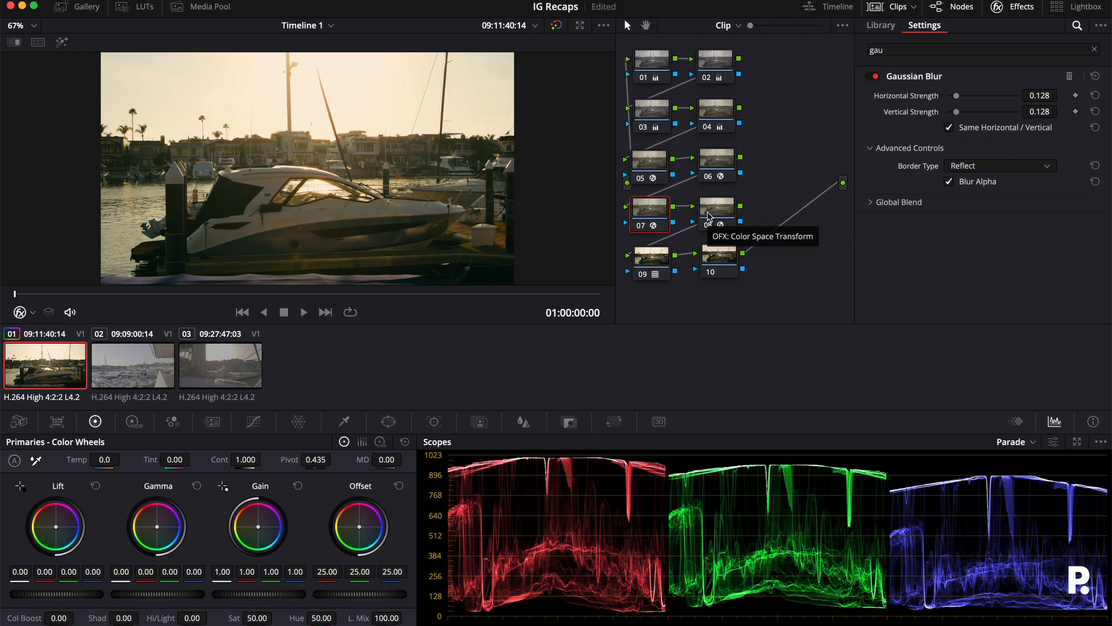
- Search the effects library for film effects and apply Film Grain to node 10
click(717, 256)
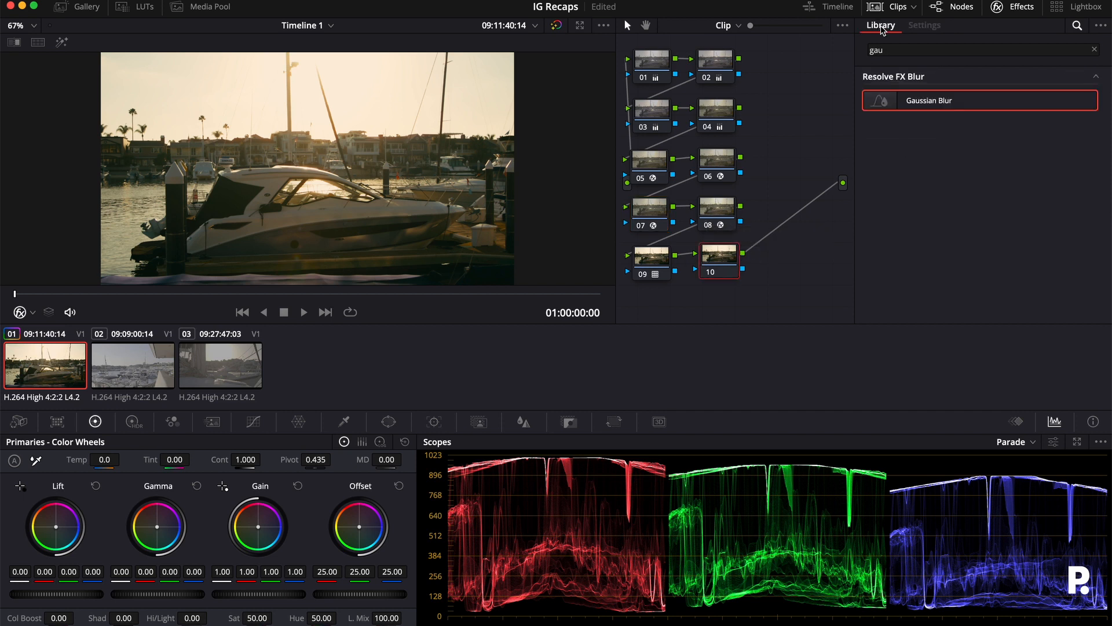
click(901, 51)
key(BackSpace)
key(BackSpace)
key(BackSpace)
text(film)
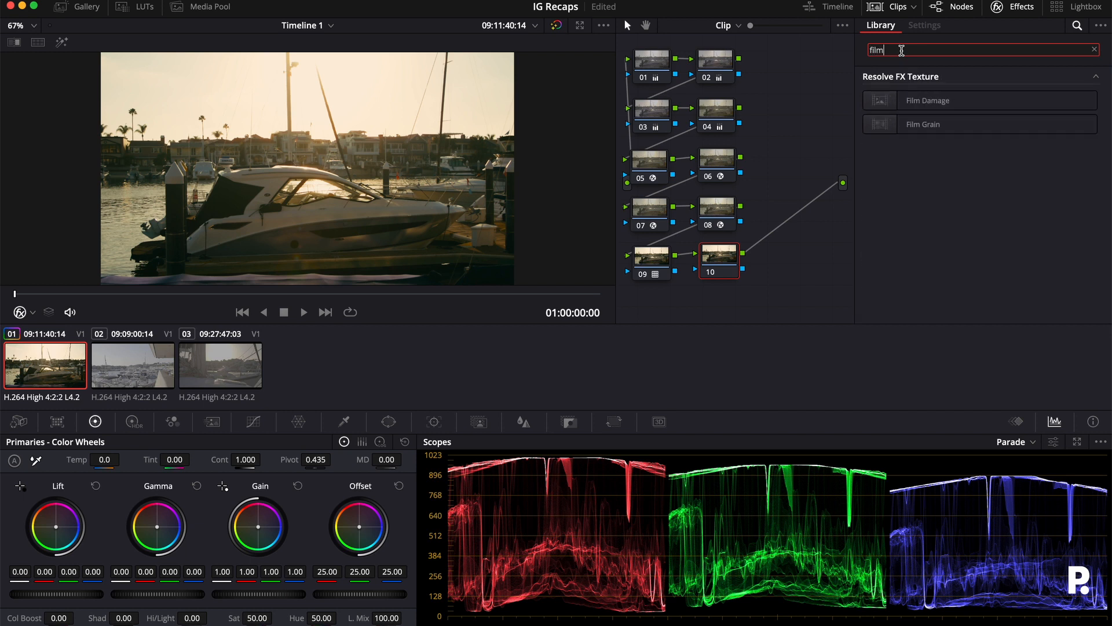
drag(923, 120, 721, 254)
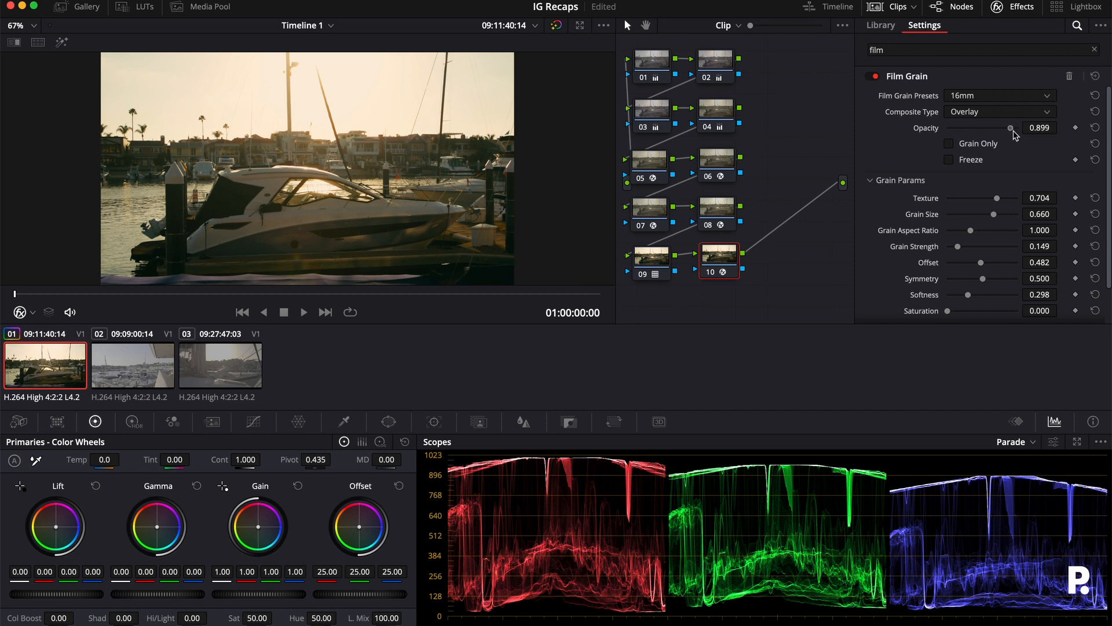
- Set the Film Grain preset to 35mm 200T, play the clip full screen and check the grain parameters
click(993, 97)
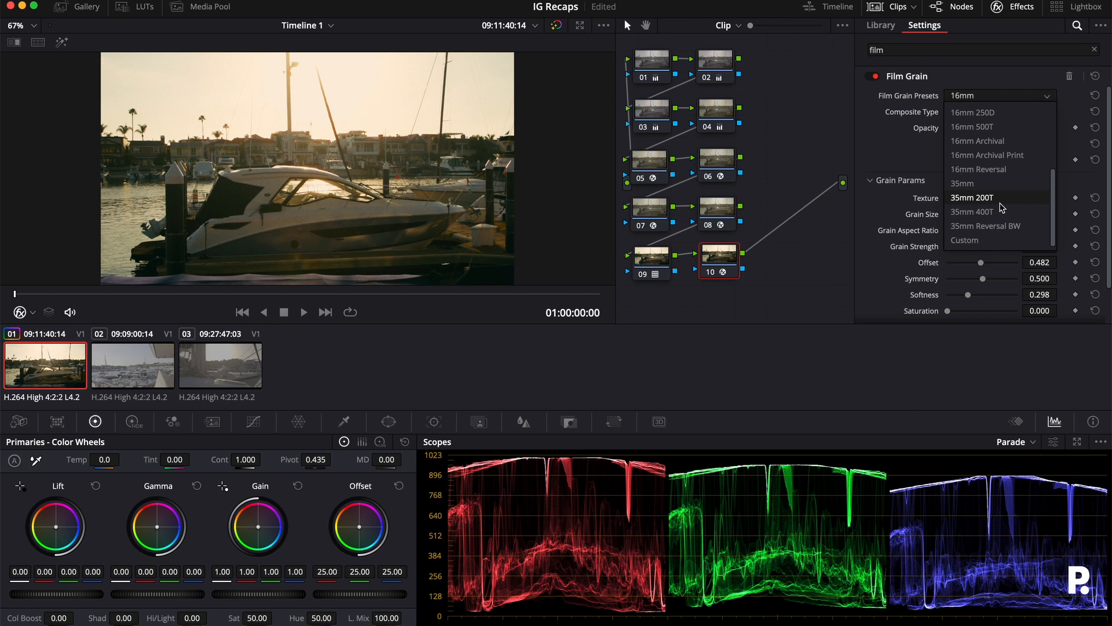
click(994, 199)
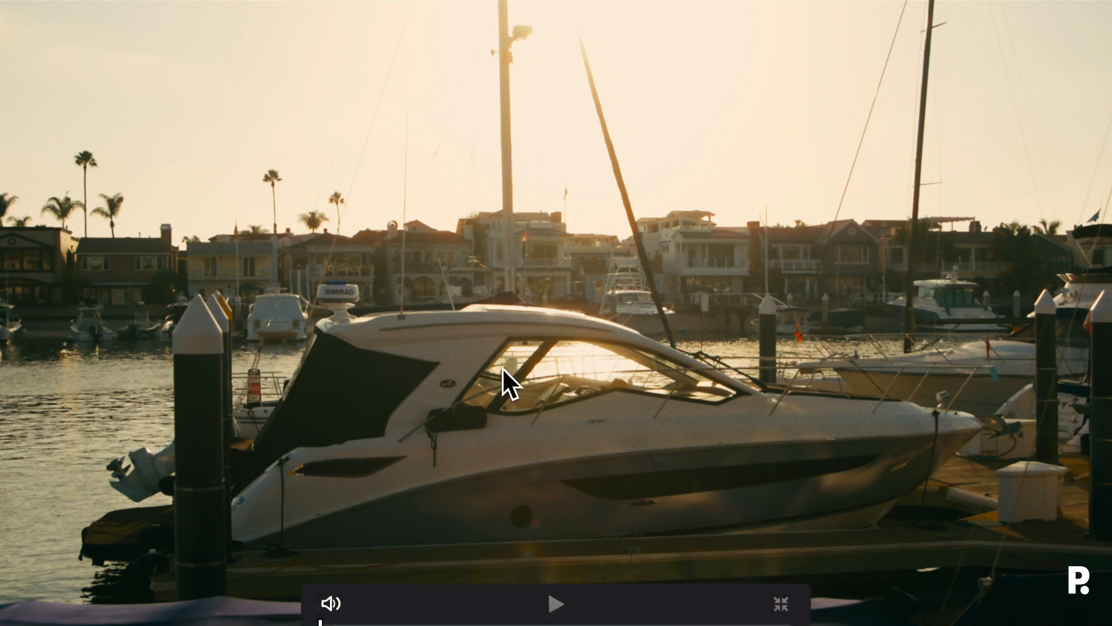
key(space)
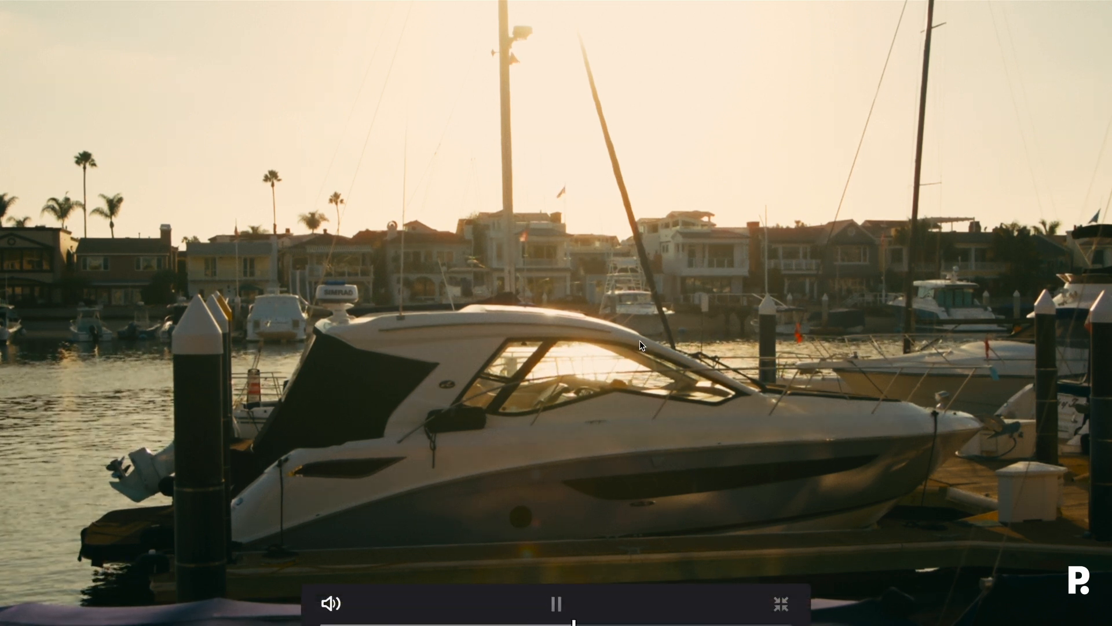
key(space)
key(Escape)
scroll(904, 213, down, 3)
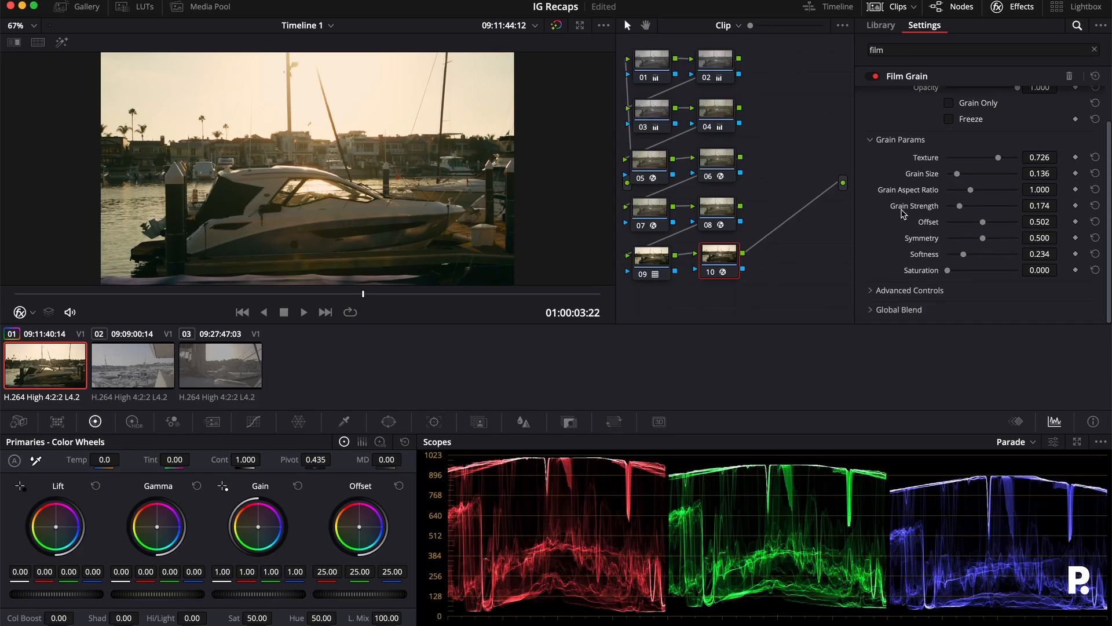
scroll(1017, 177, up, 2)
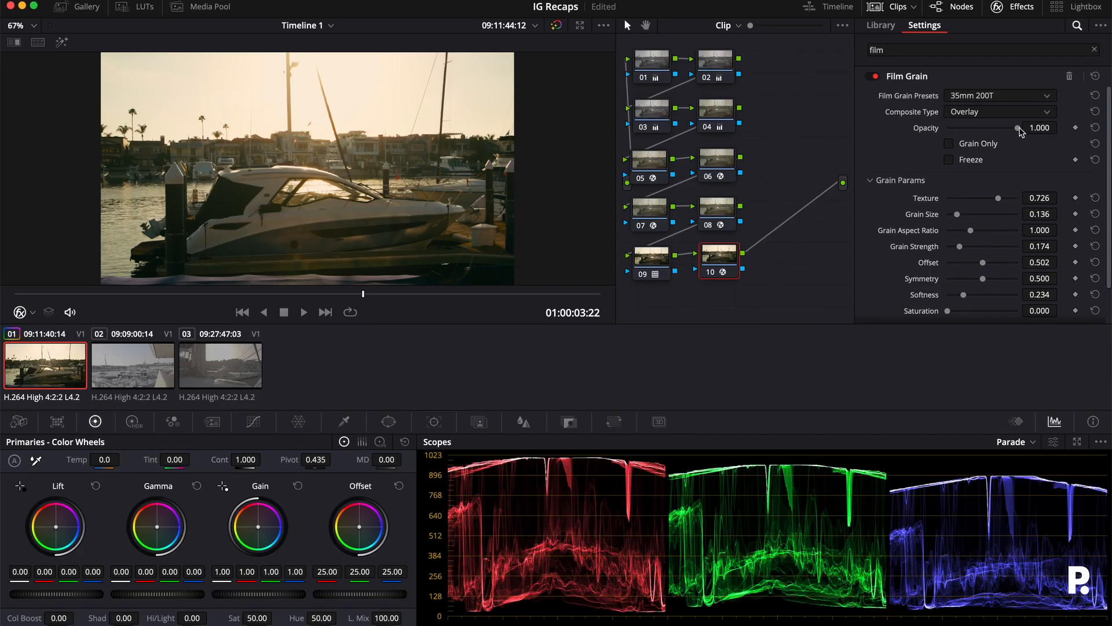
scroll(983, 133, down, 2)
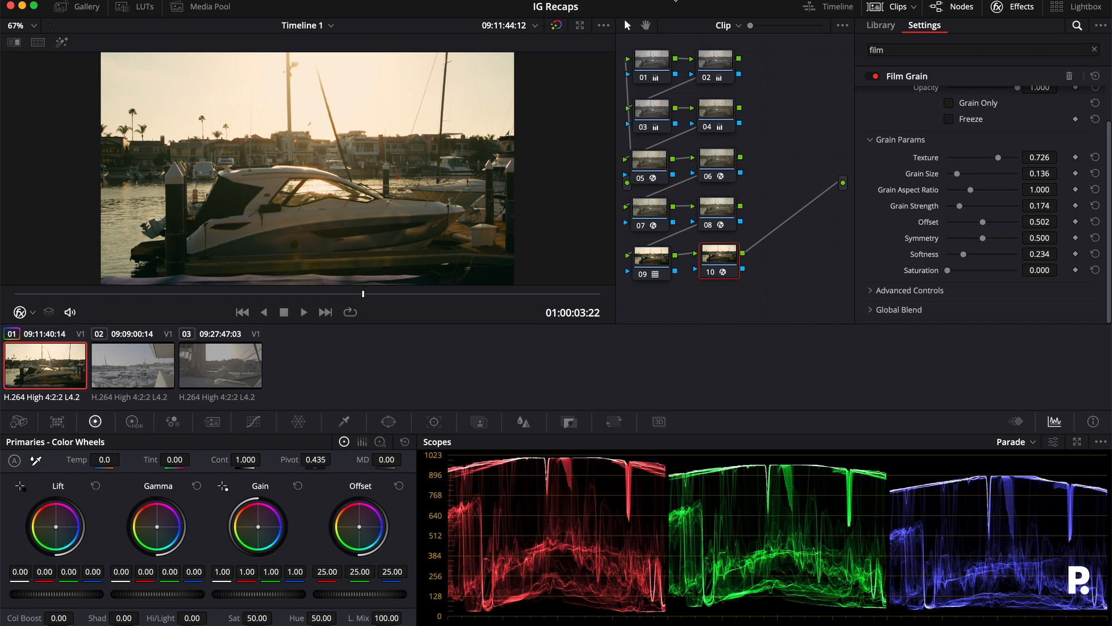
- Apply the grade of clip 01 to clip 02
click(143, 369)
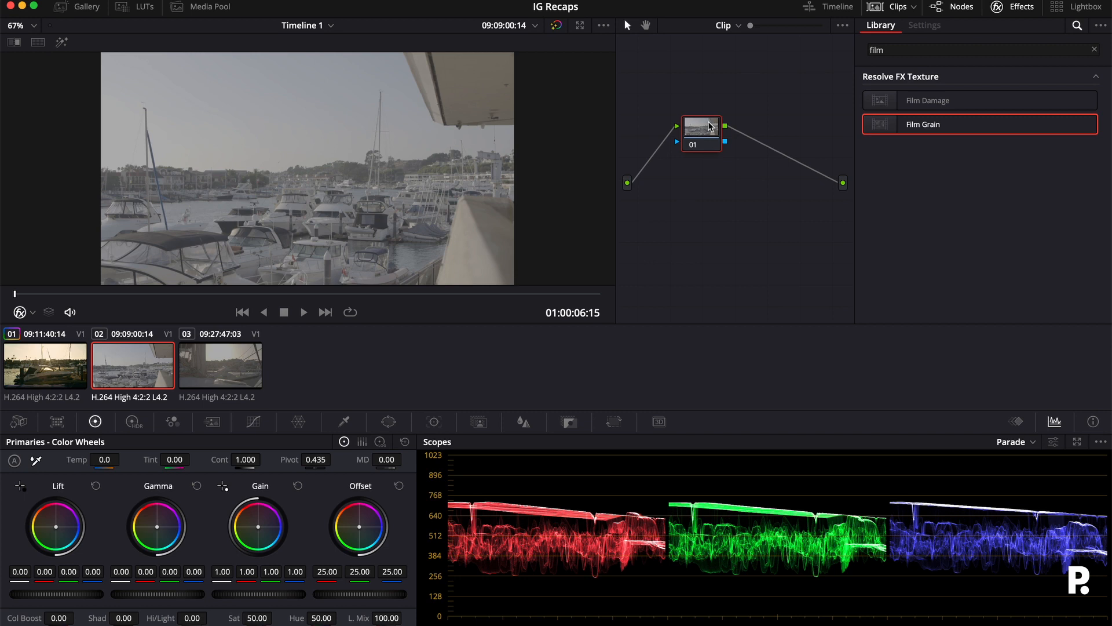
drag(711, 127, 661, 69)
right_click(52, 370)
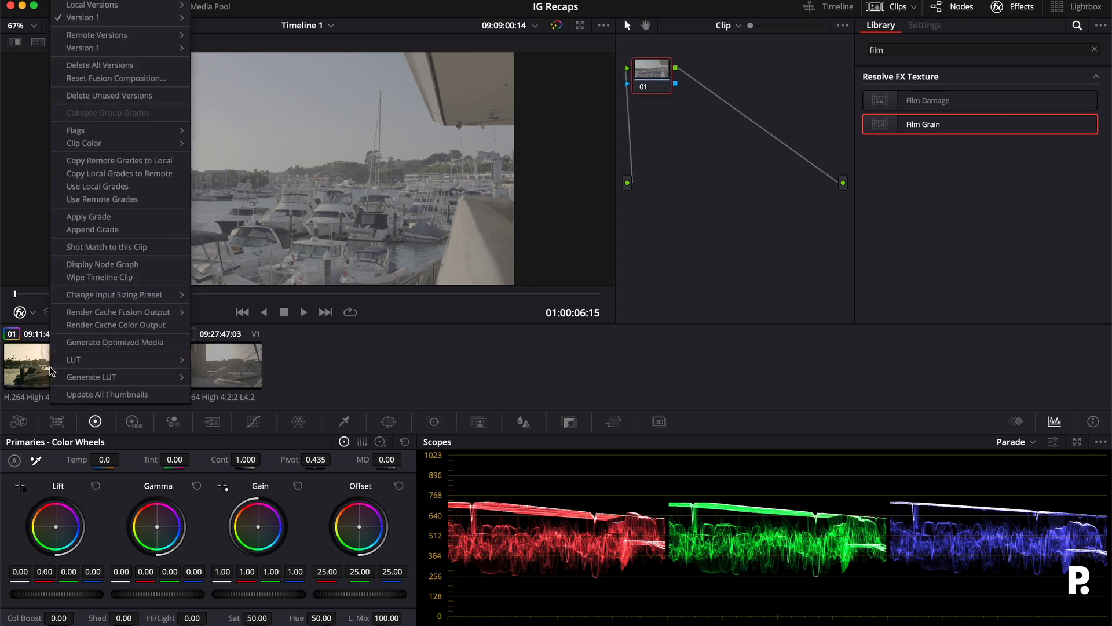
click(82, 220)
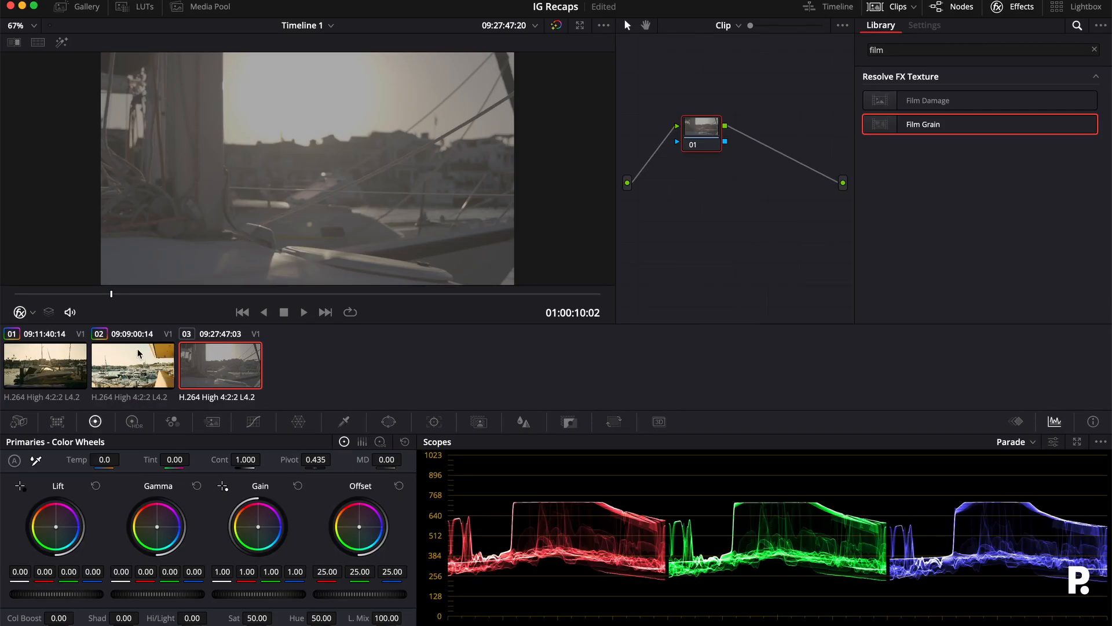
- Lower the gain of node 01 on clip 02 to 1.05 and compare the image with node 02 disabled and enabled
click(139, 352)
click(651, 61)
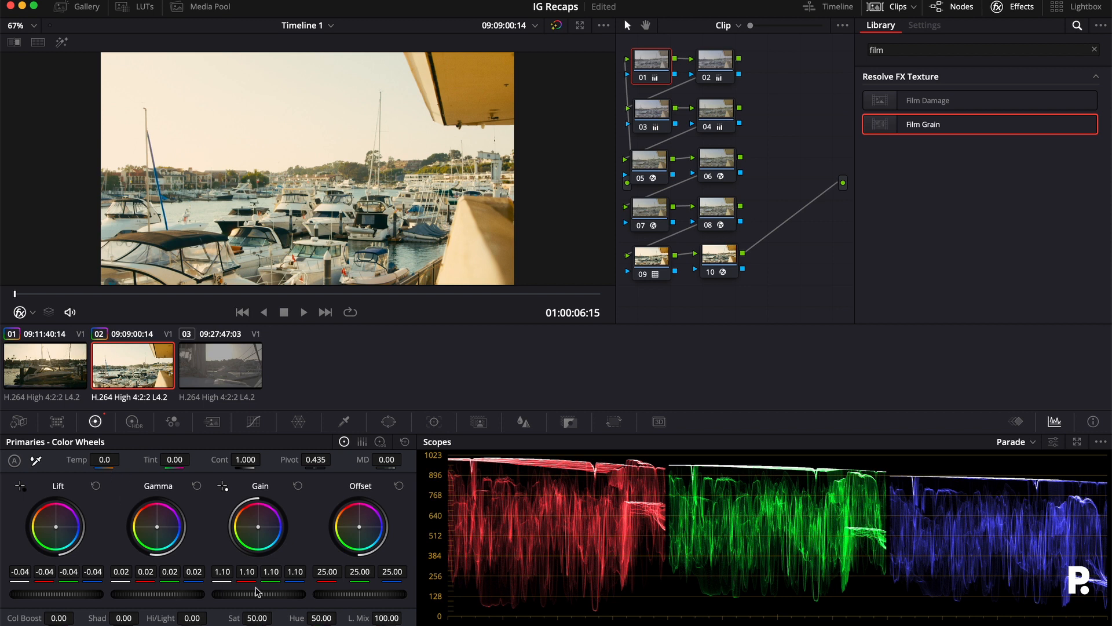
drag(270, 597, 226, 600)
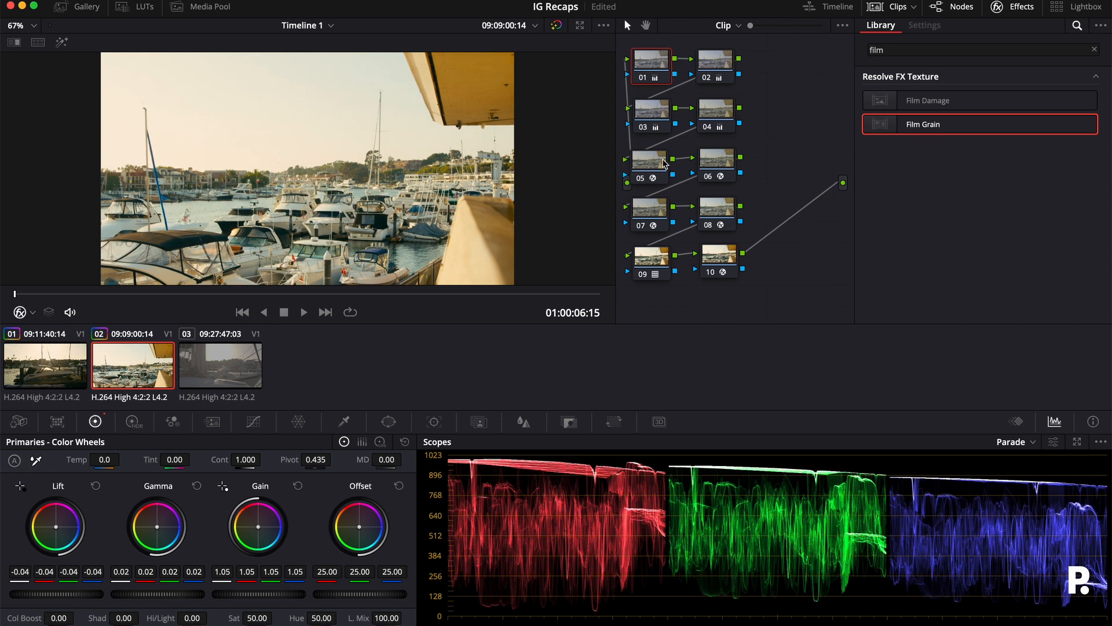
click(712, 55)
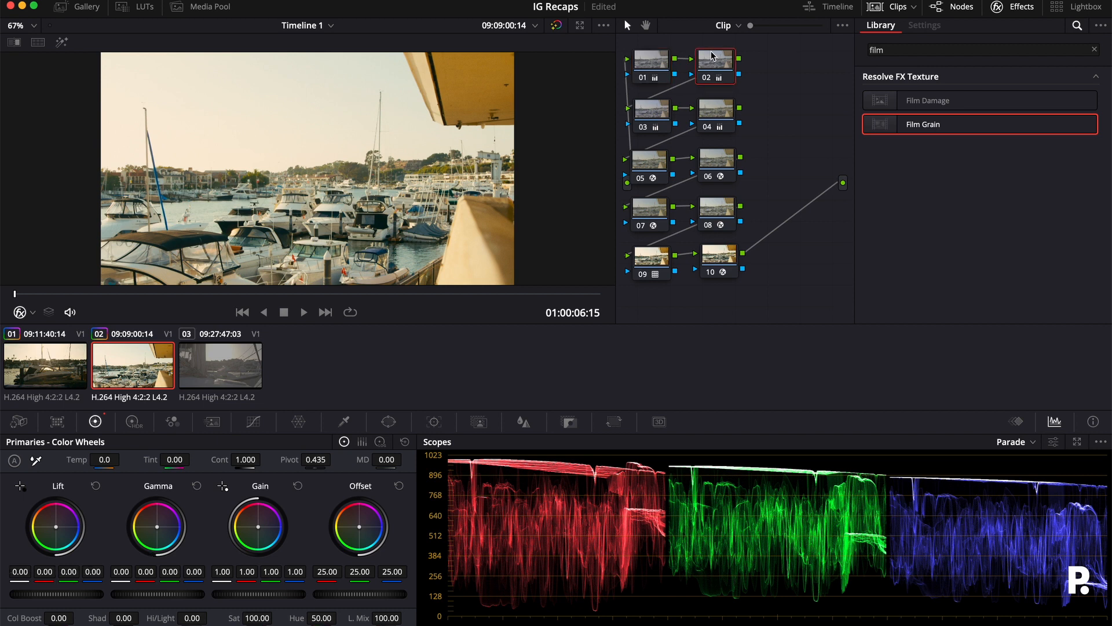
key(ctrl+d)
key(ctrl+d)
- Apply the grade of clip 01 to clip 03
click(203, 362)
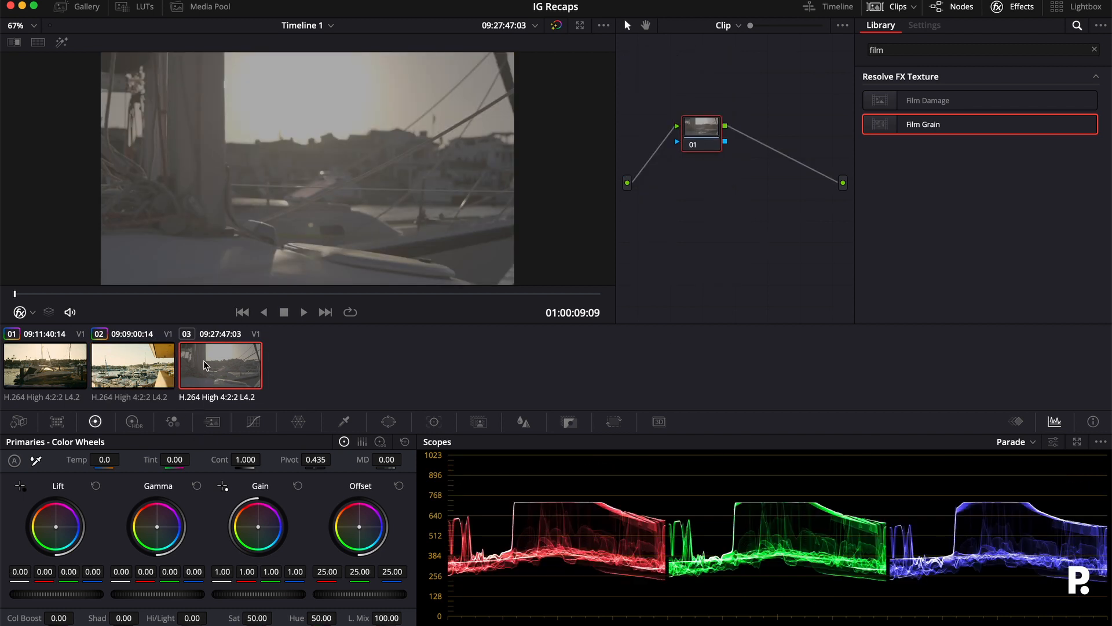
right_click(38, 368)
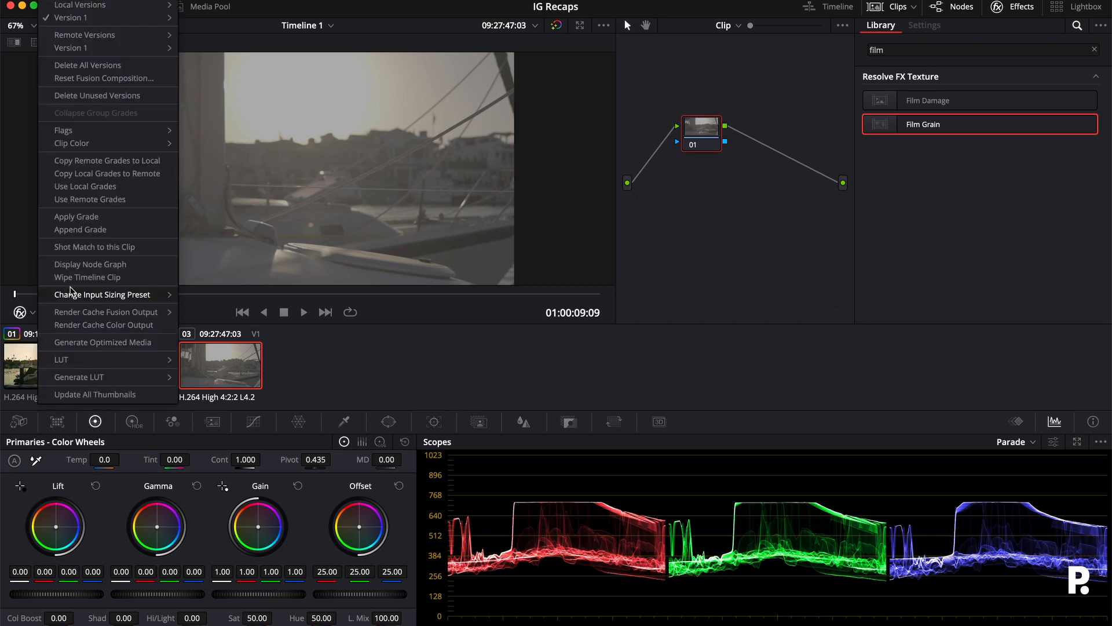
click(86, 229)
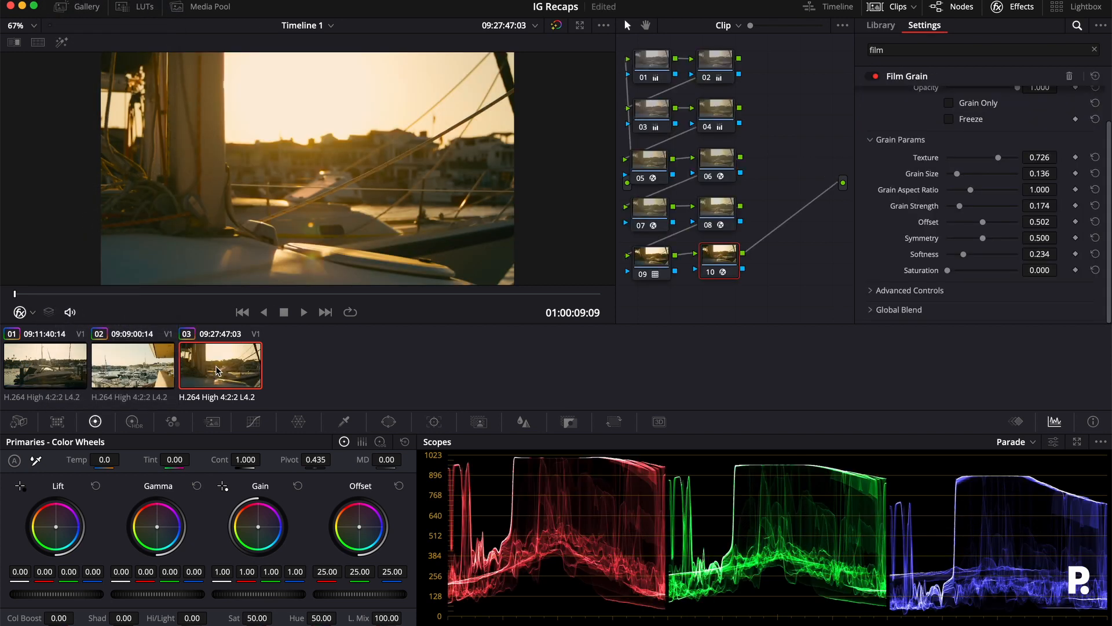
- In node 01 of clip 03, set the gain to 1.19 and the lift to -0.04, and play the clip
click(650, 65)
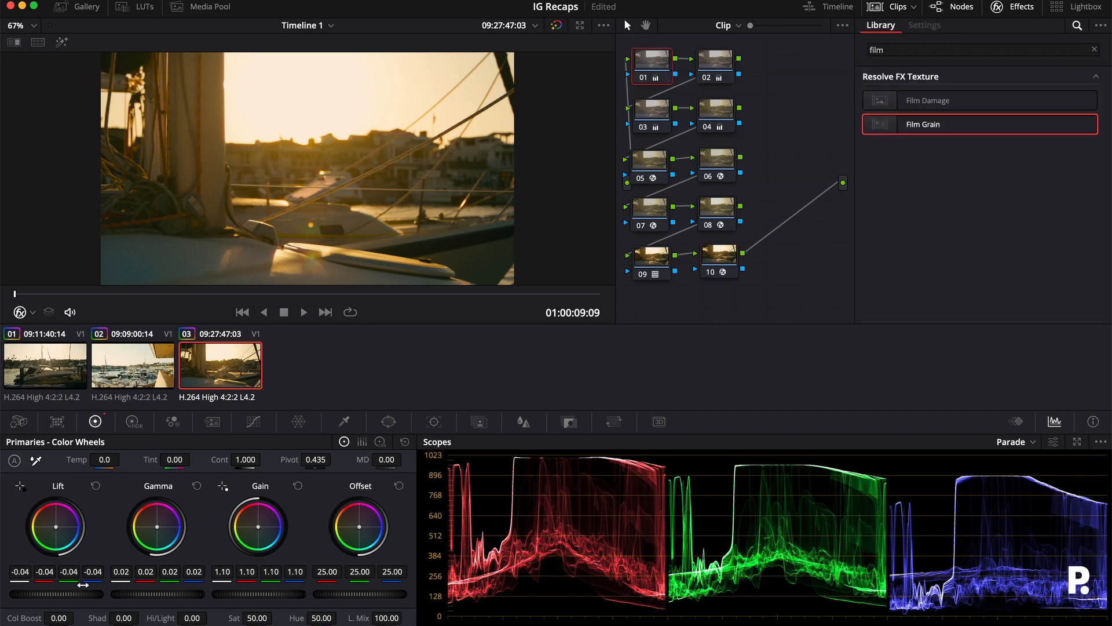
drag(69, 593, 82, 593)
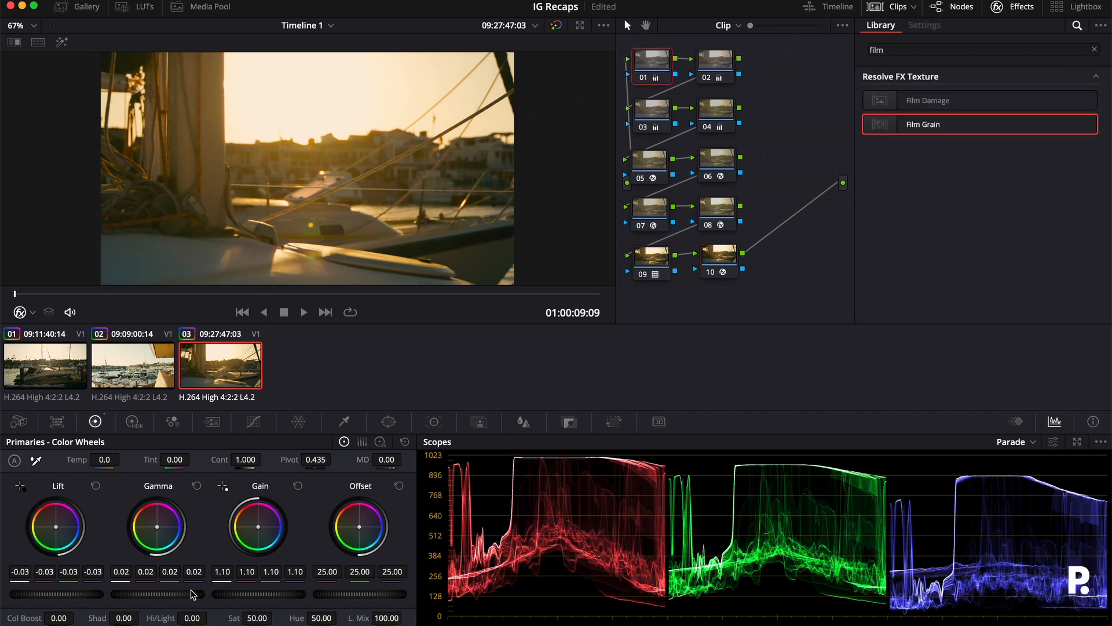
mouse_move(267, 596)
mouse_down()
mouse_move(278, 599)
mouse_move(230, 594)
mouse_move(290, 596)
mouse_move(268, 598)
mouse_up()
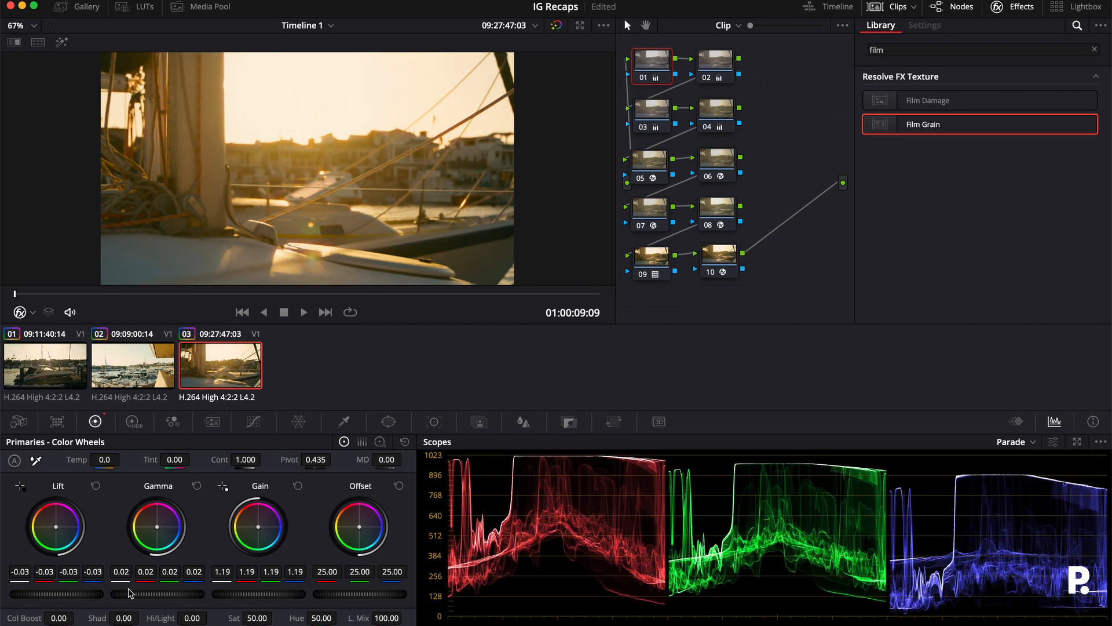
drag(95, 597, 78, 598)
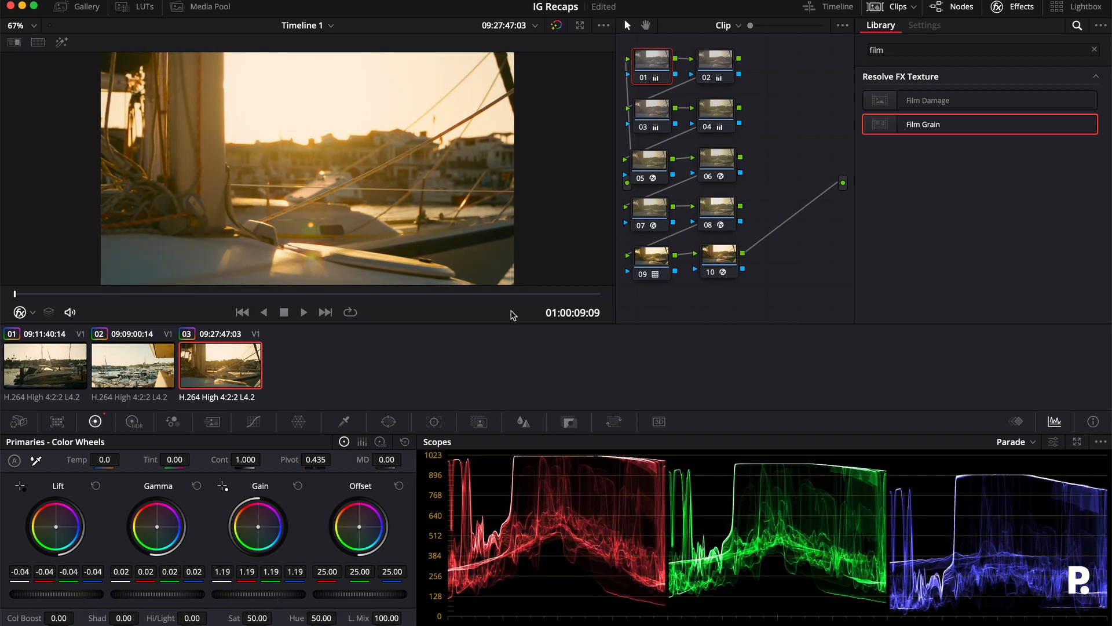
key(space)
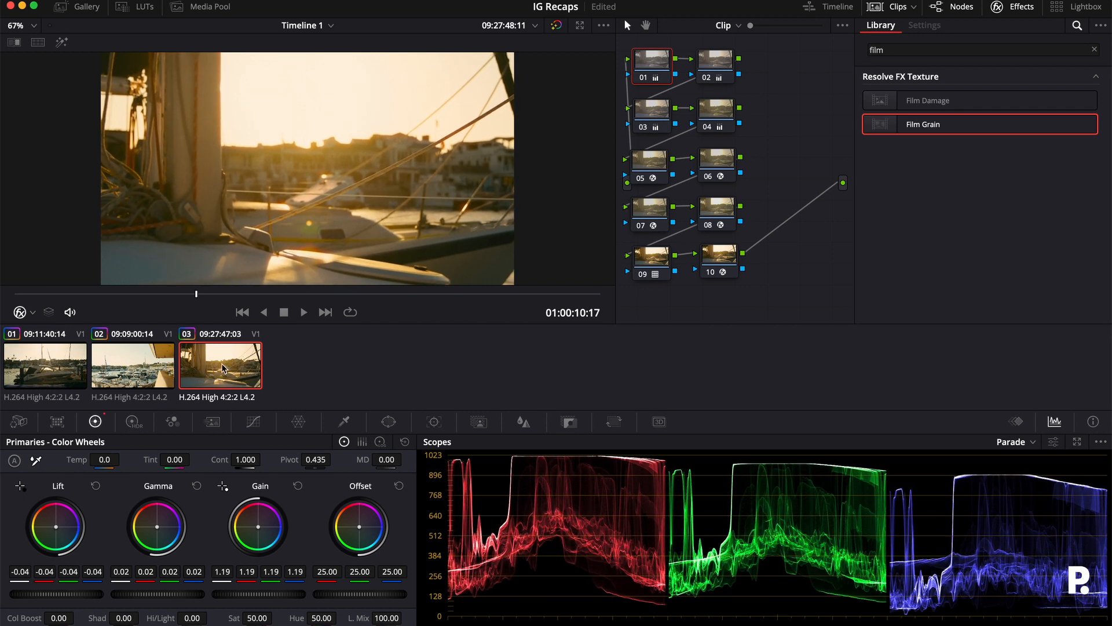
- Set the temperature of node 02 on clip 03 to -70
click(708, 60)
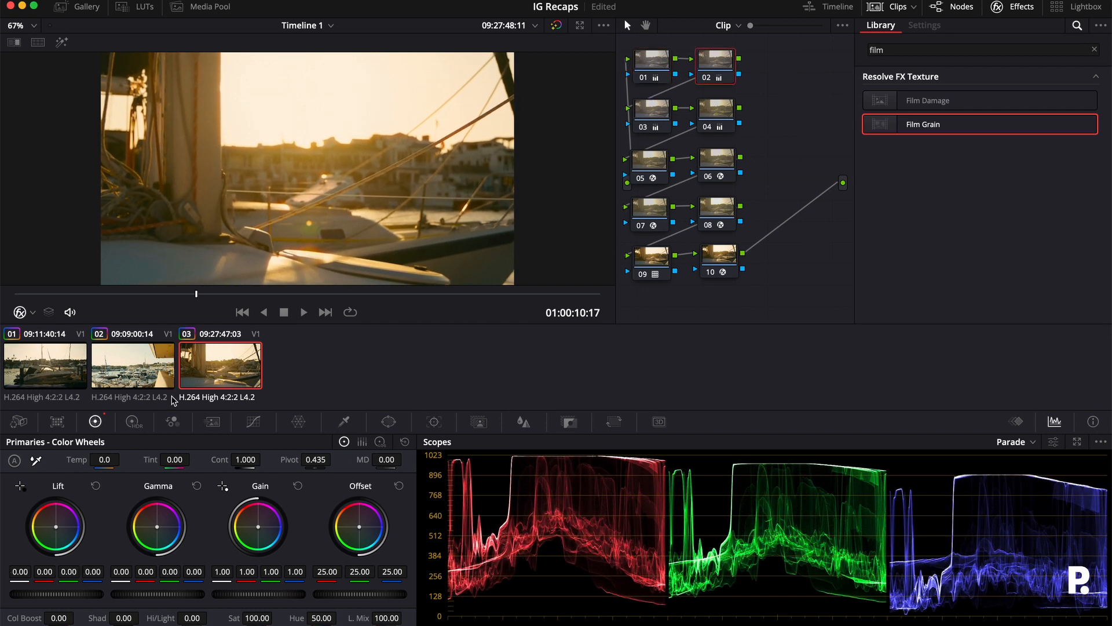
drag(105, 459, 97, 459)
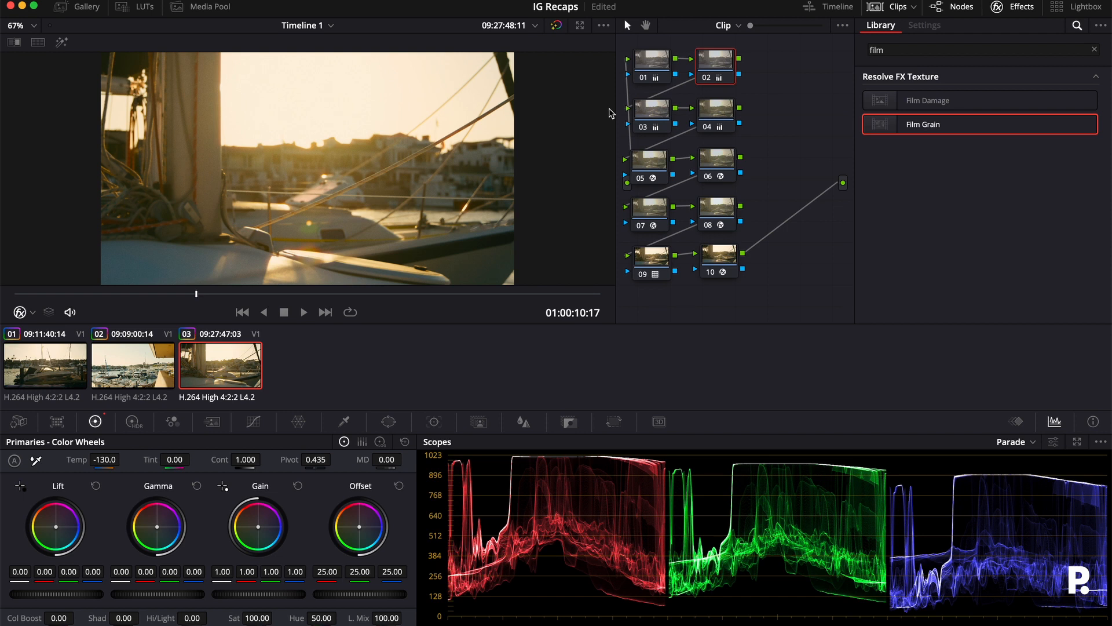
drag(106, 463, 107, 464)
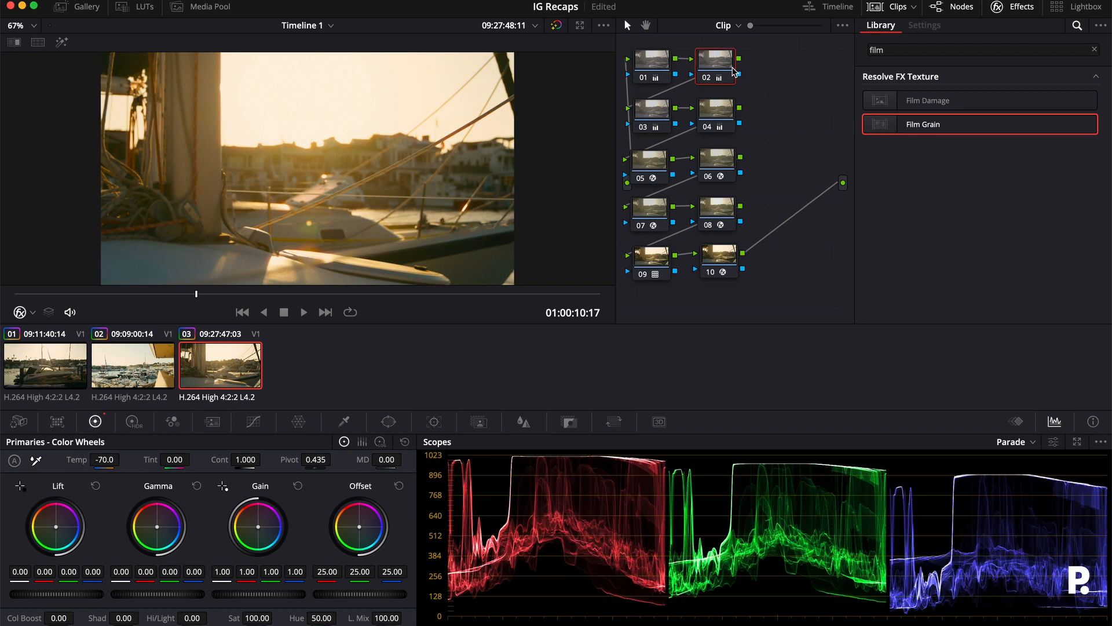
- Review the Color Space Transform settings in node 08 of clip 01 and the LUT node 09
click(61, 377)
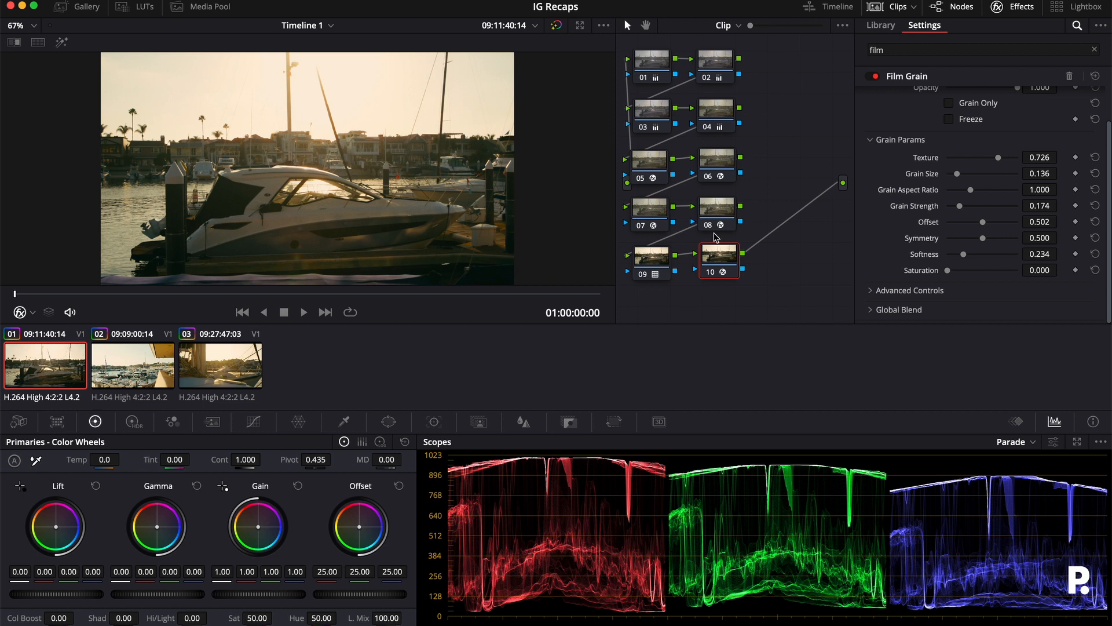
click(718, 213)
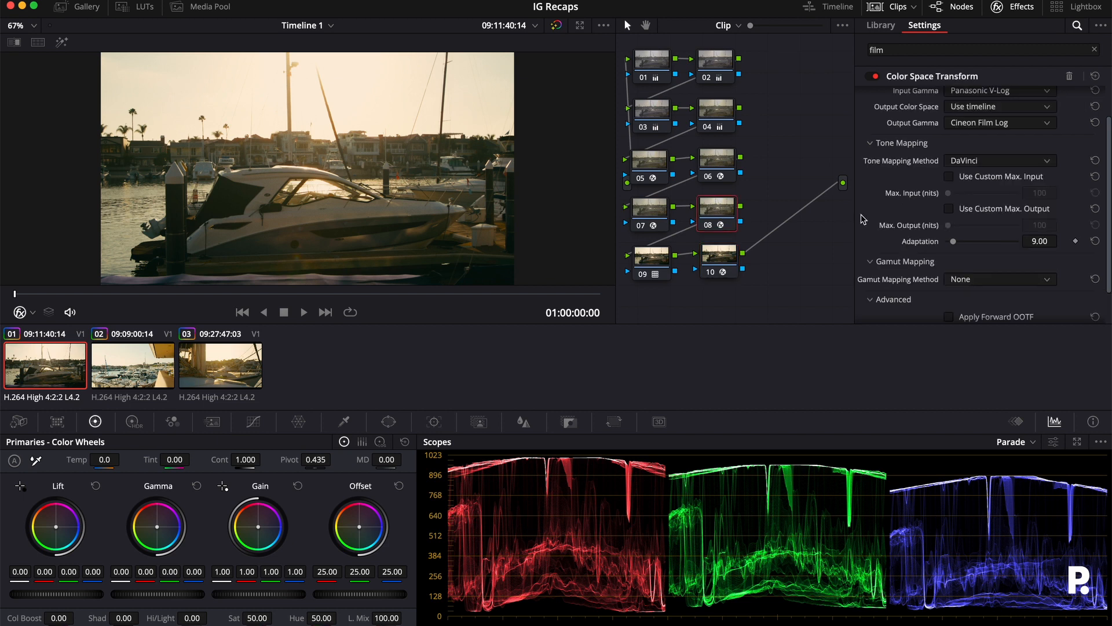
scroll(927, 172, up, 2)
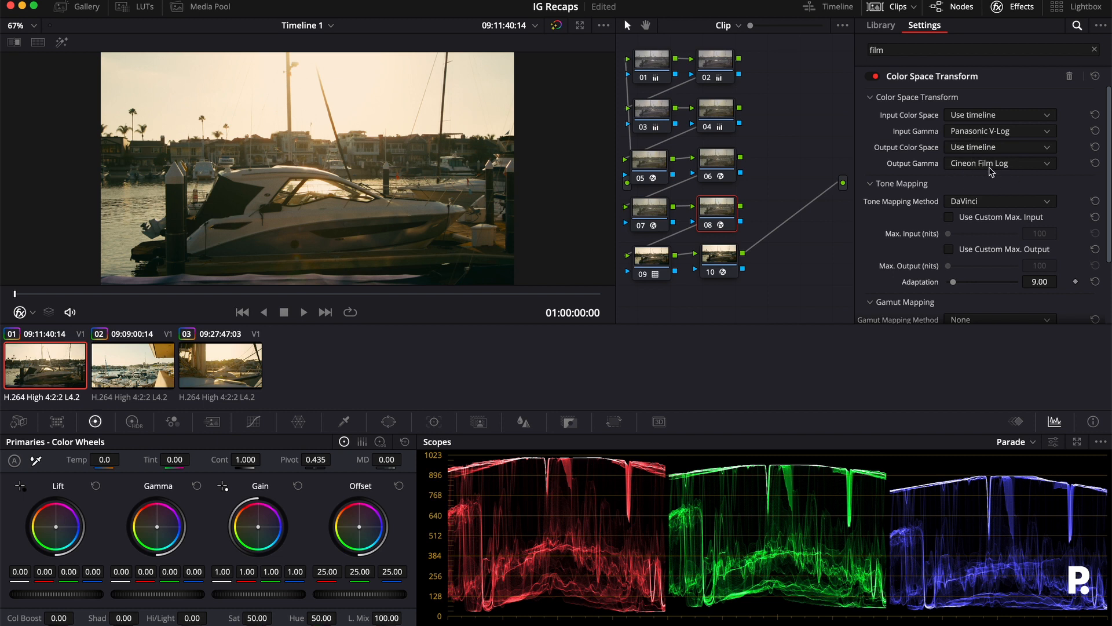
click(651, 256)
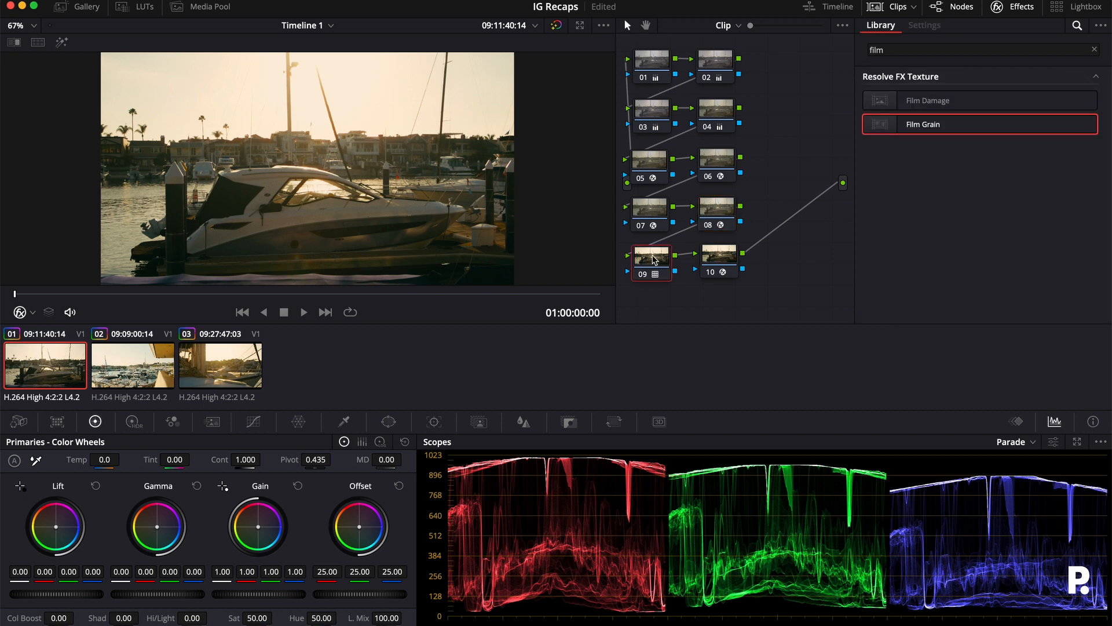
- Review the primary corrections in nodes 01 to 04 of clip 01, comparing the image with node 04 disabled and enabled
click(645, 60)
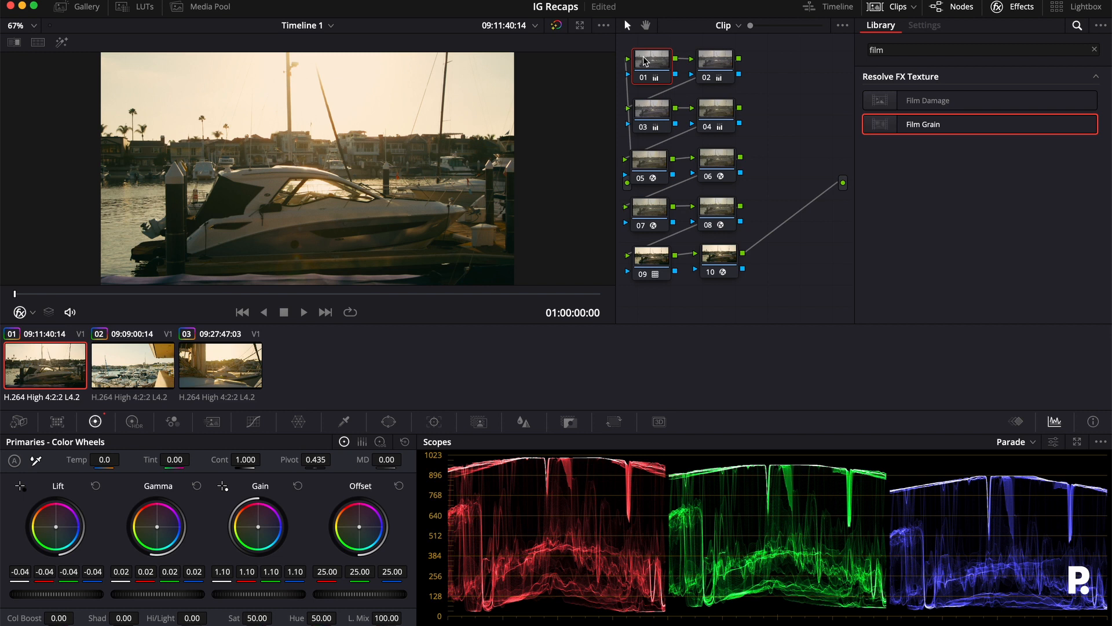
click(710, 60)
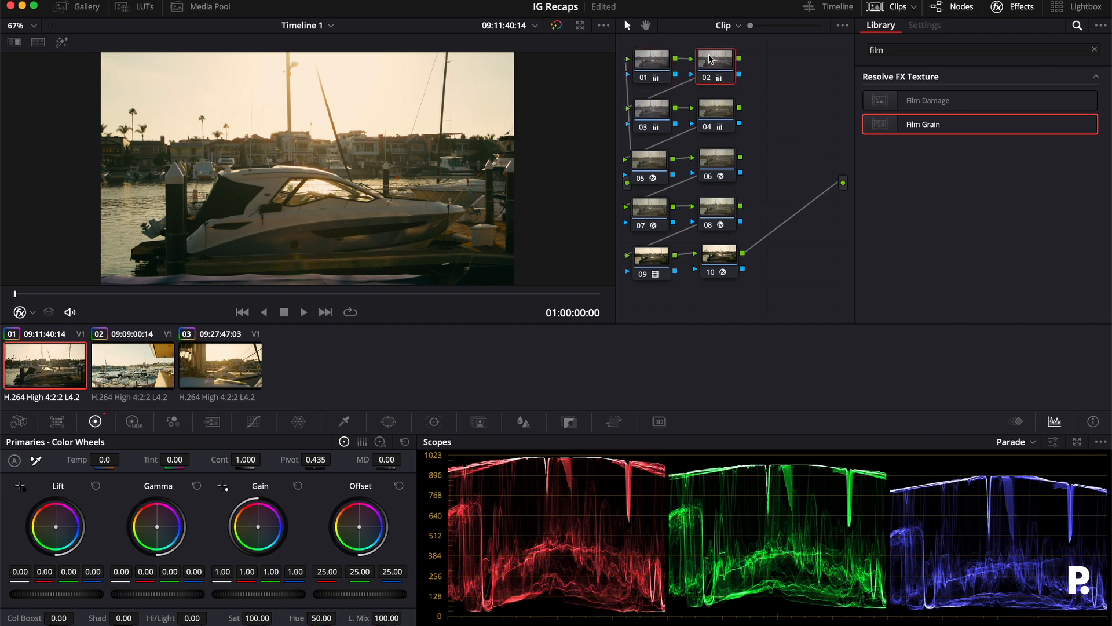
click(645, 110)
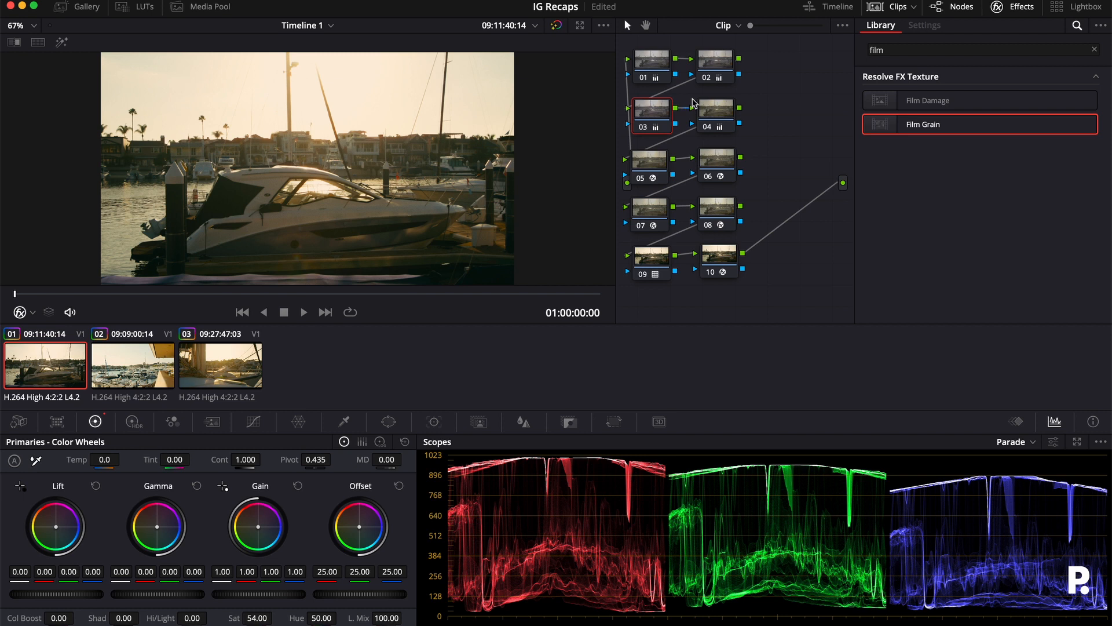
click(723, 111)
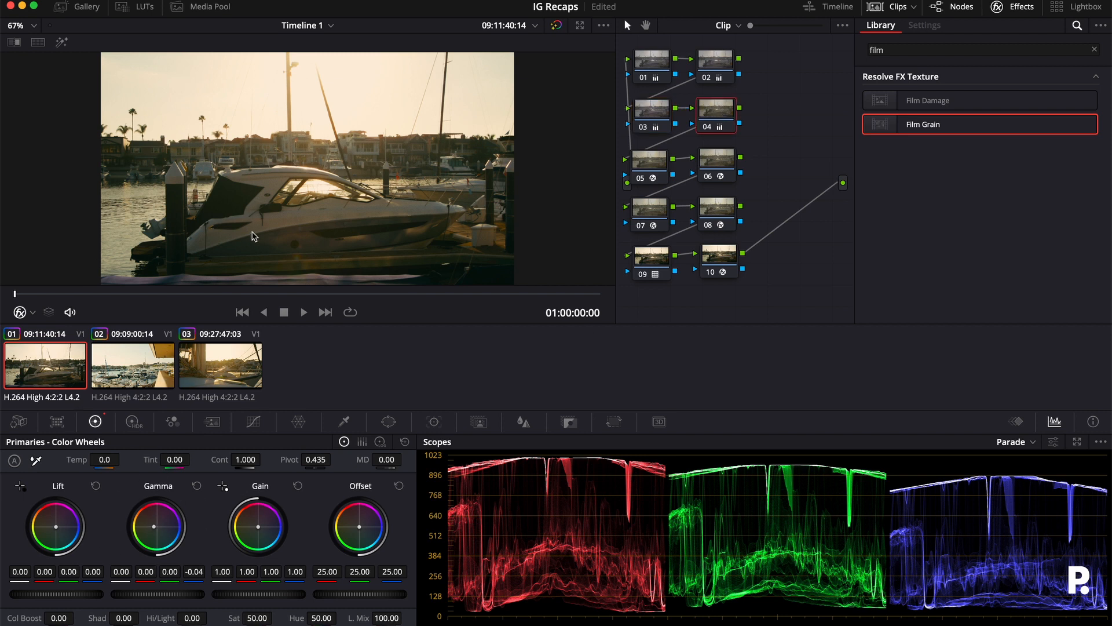
key(ctrl+d)
key(ctrl+d)
- Review the Halation settings in node 05, the Glow settings in node 06 and the Film Grain node 10
click(655, 165)
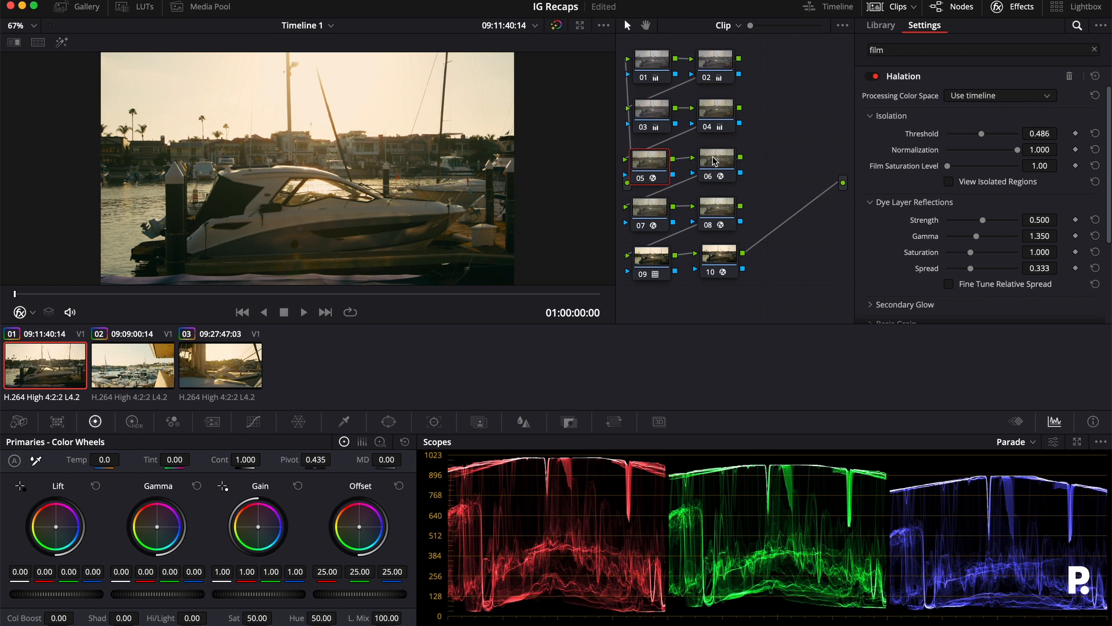
click(714, 161)
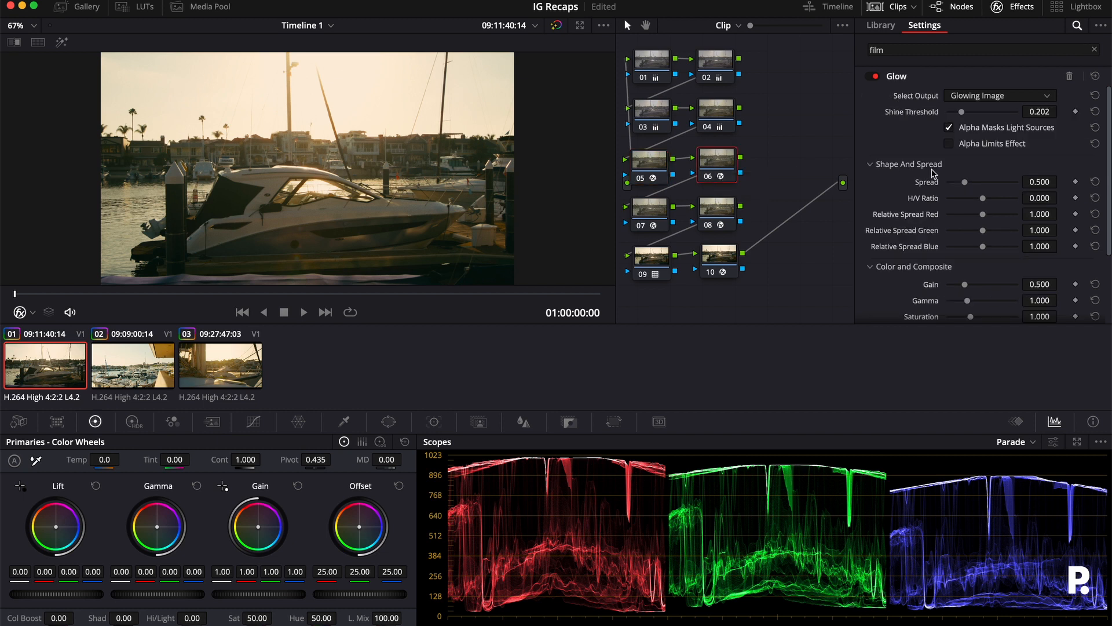
scroll(934, 177, down, 3)
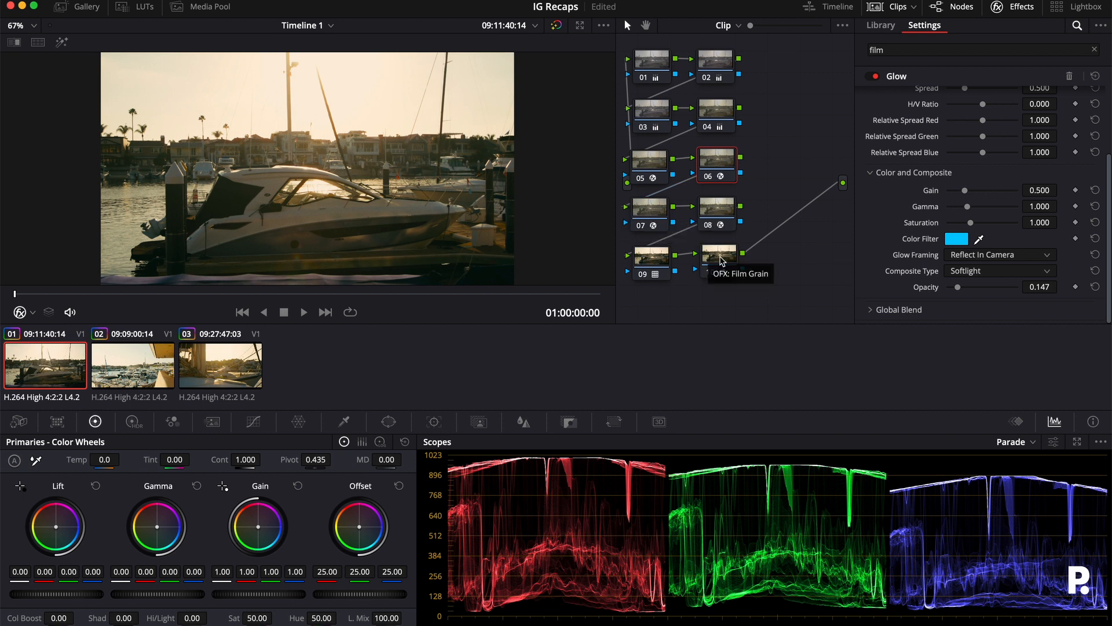
click(721, 259)
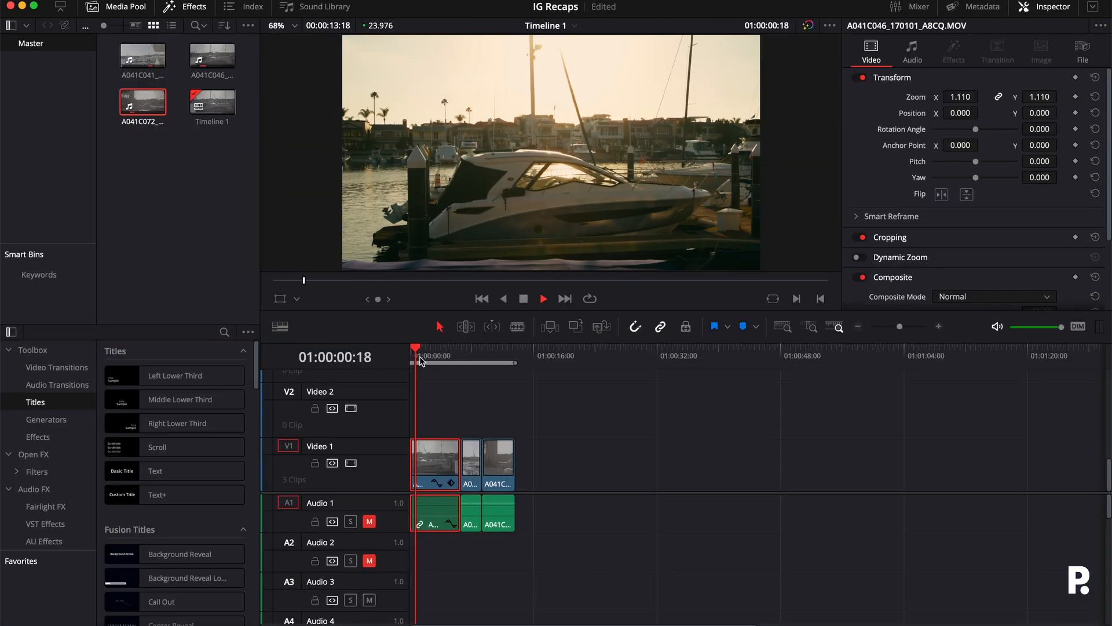
- Play through the three graded clips on the edit timeline and return to clip 01 for grading
click(457, 355)
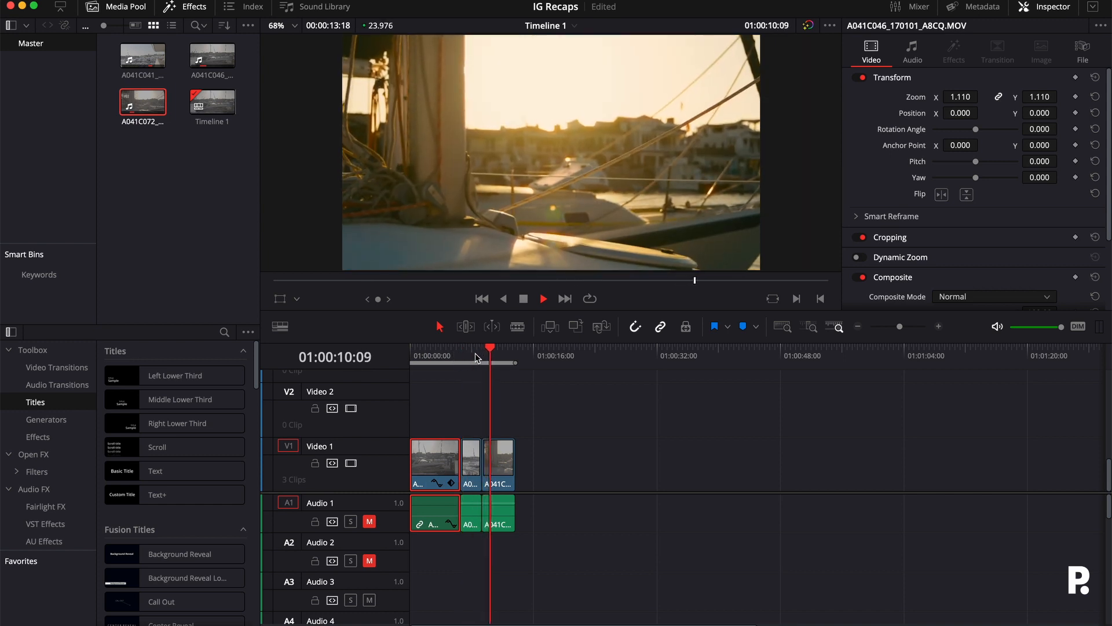
drag(508, 356, 424, 358)
click(630, 624)
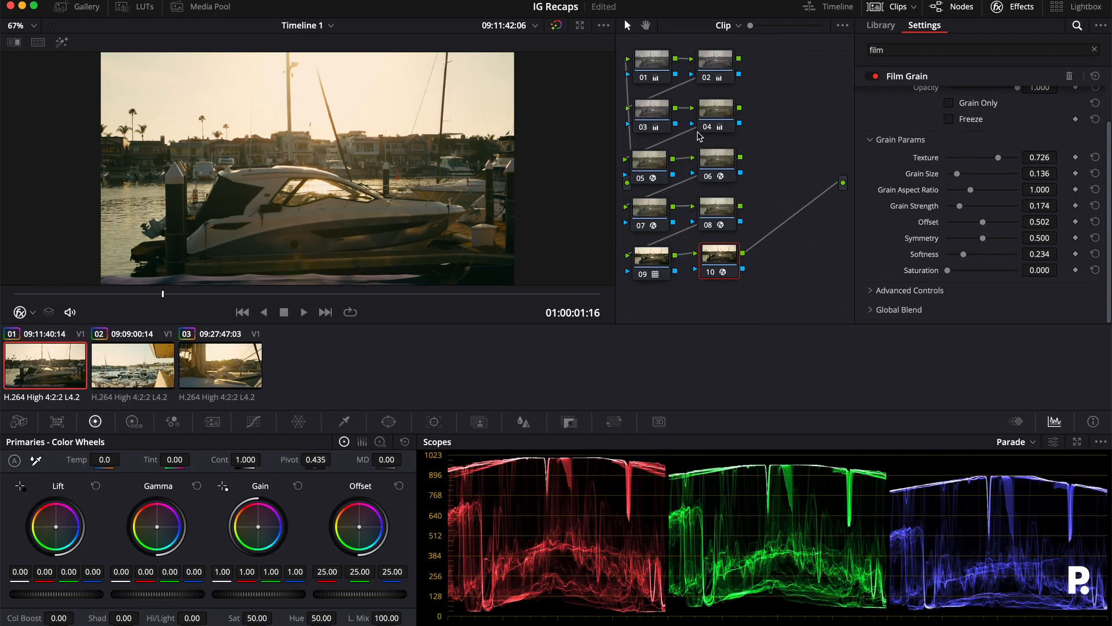
- Label node 01 of clip 01 "Brightness", moving nodes 01 and 02 slightly to make room for labels
click(658, 69)
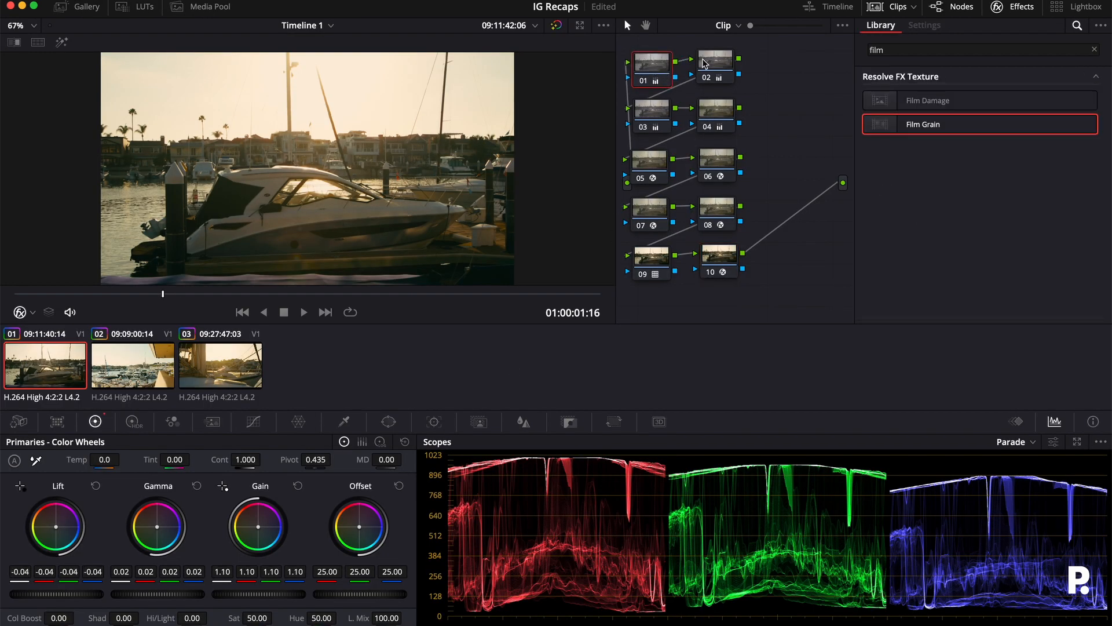
drag(703, 60, 654, 60)
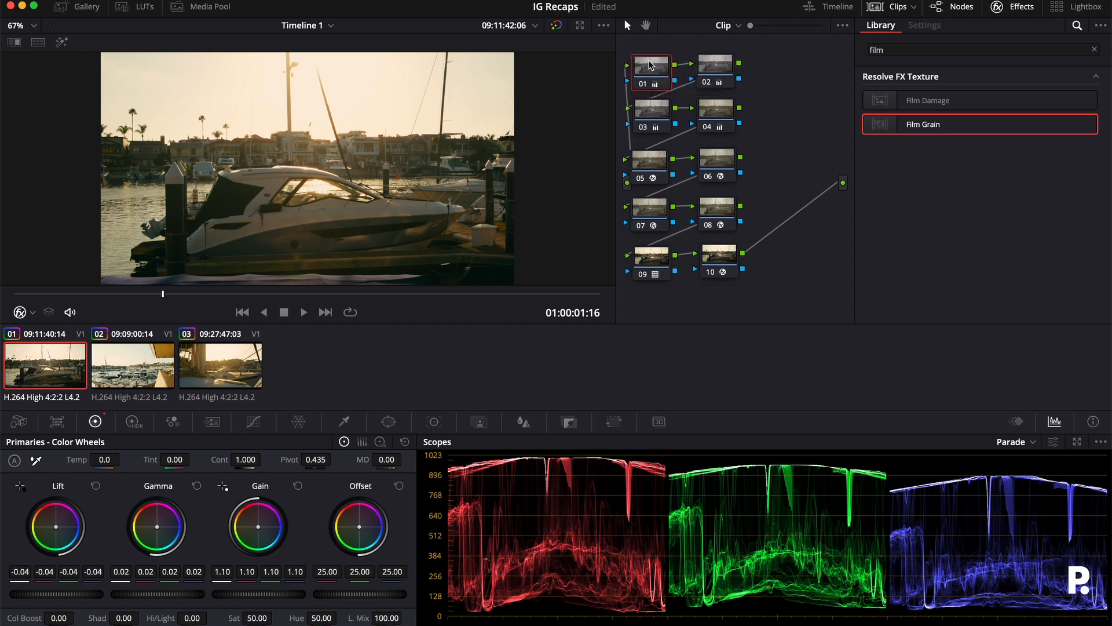
right_click(651, 65)
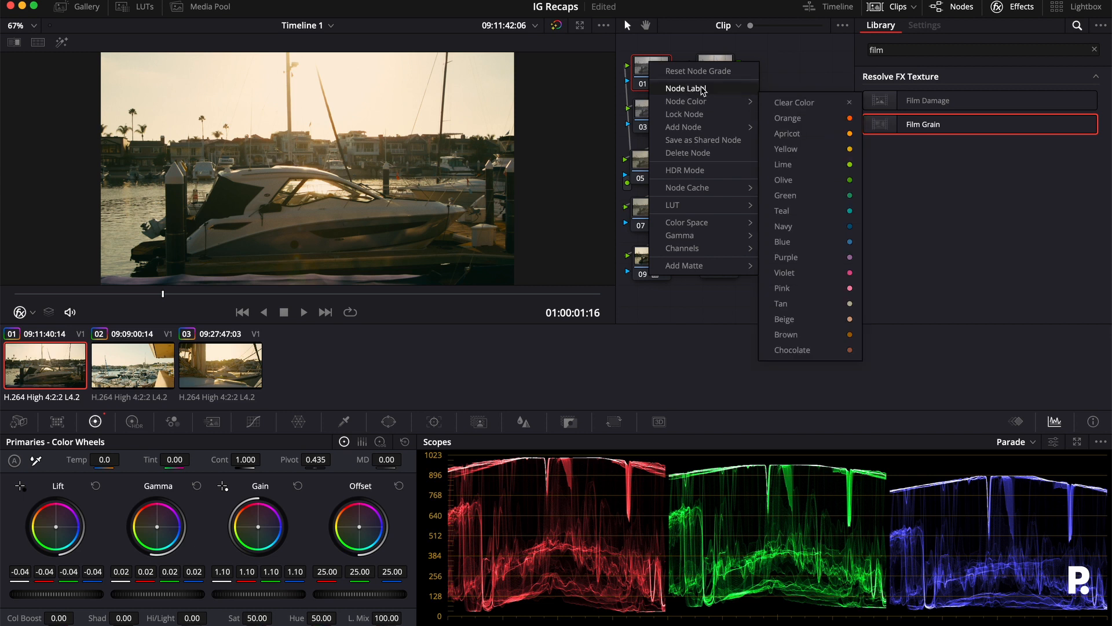
click(703, 89)
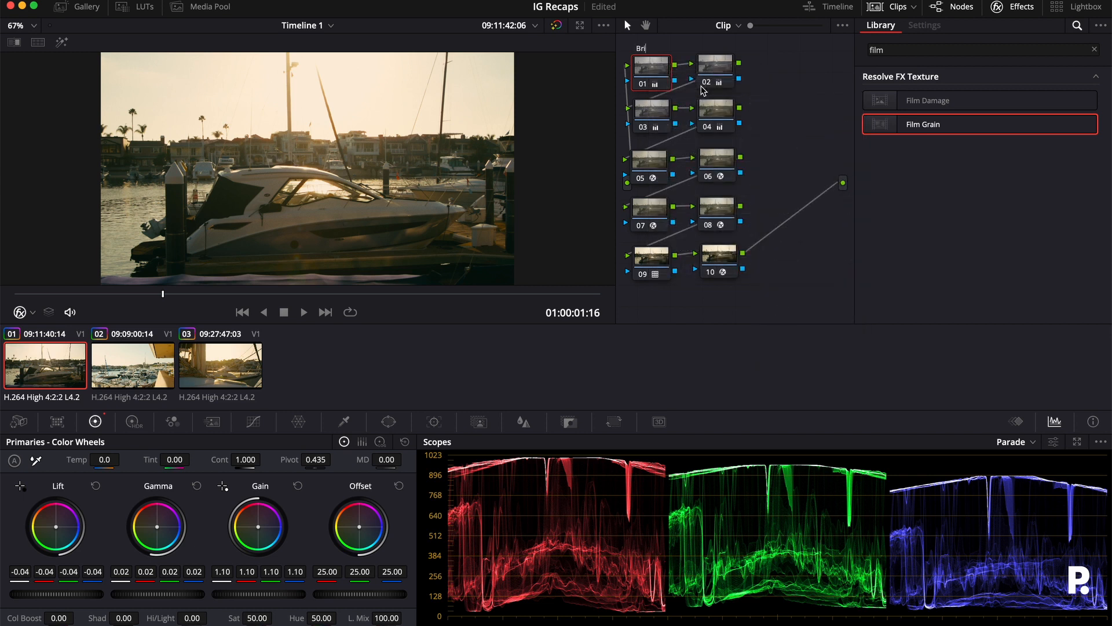
text(Brighn)
key(BackSpace)
text(tness)
- Label node 02 of clip 01 "Saturation"
right_click(725, 77)
click(745, 97)
text(Saturation)
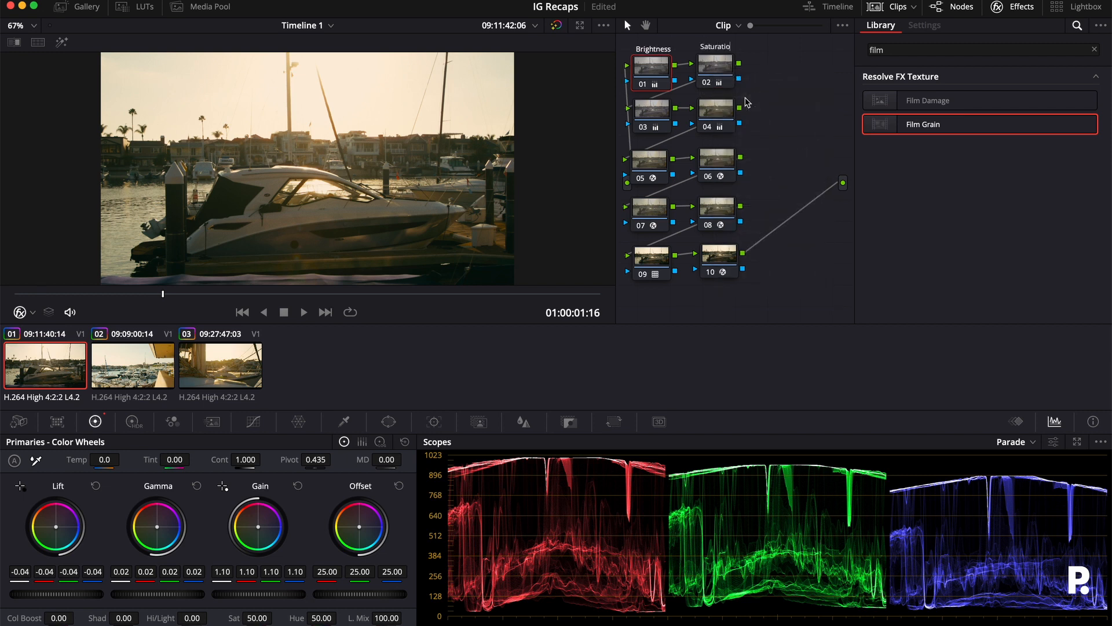
key(Return)
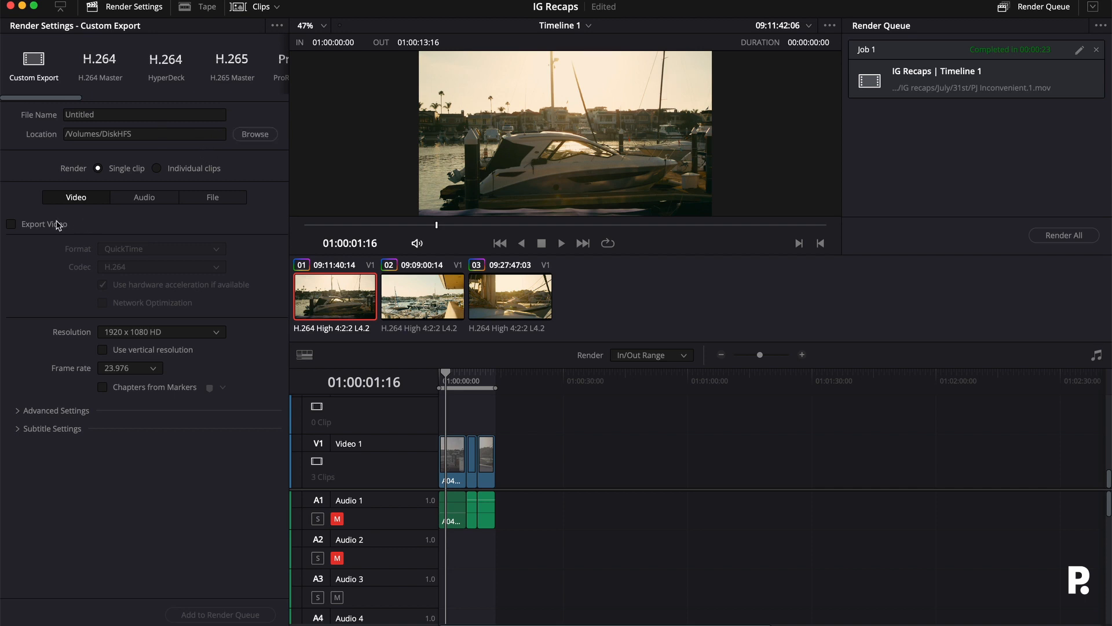
- Enable video export in the custom render settings and set the QuickTime codec to H.265
click(14, 224)
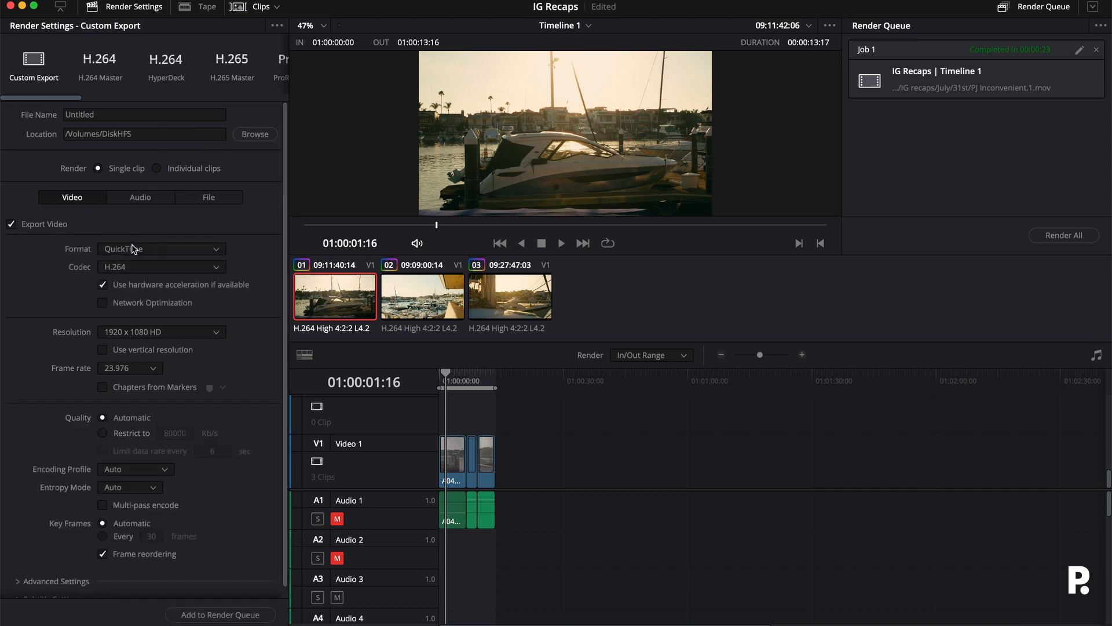
click(149, 269)
click(118, 369)
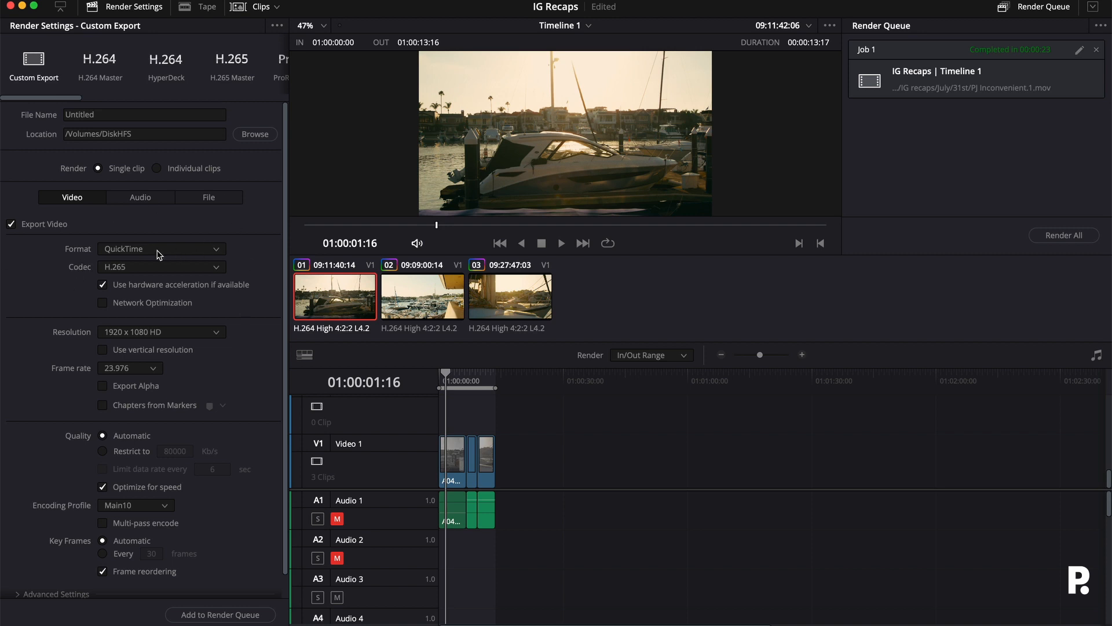
scroll(219, 345, down, 1)
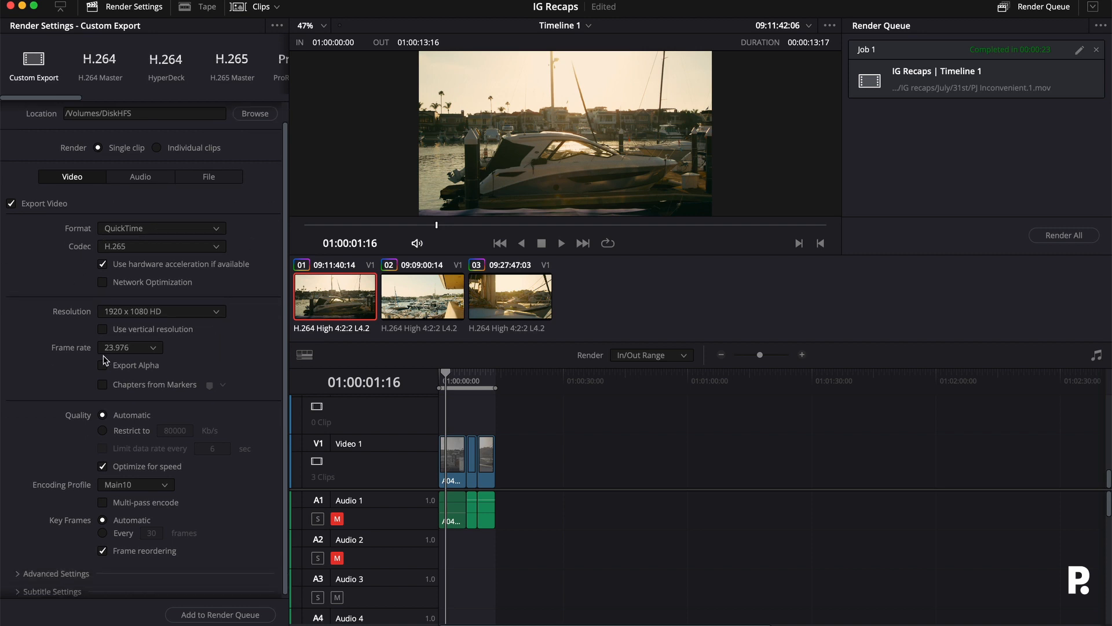
scroll(192, 357, down, 1)
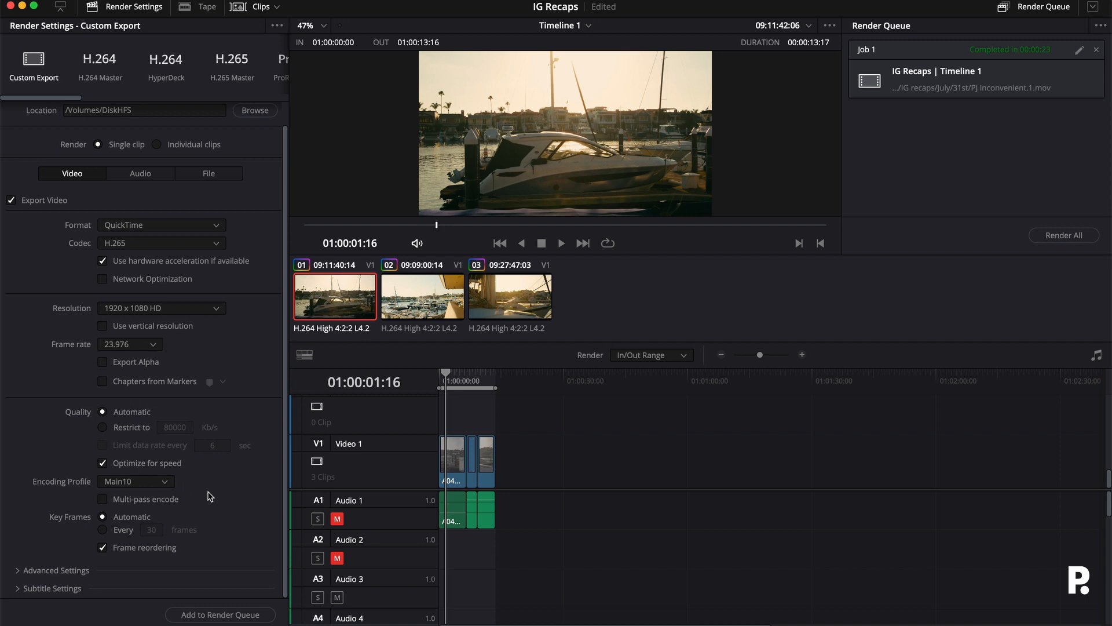
scroll(209, 497, up, 3)
- Review the audio export settings with their codec options and the file naming settings for the render
click(133, 200)
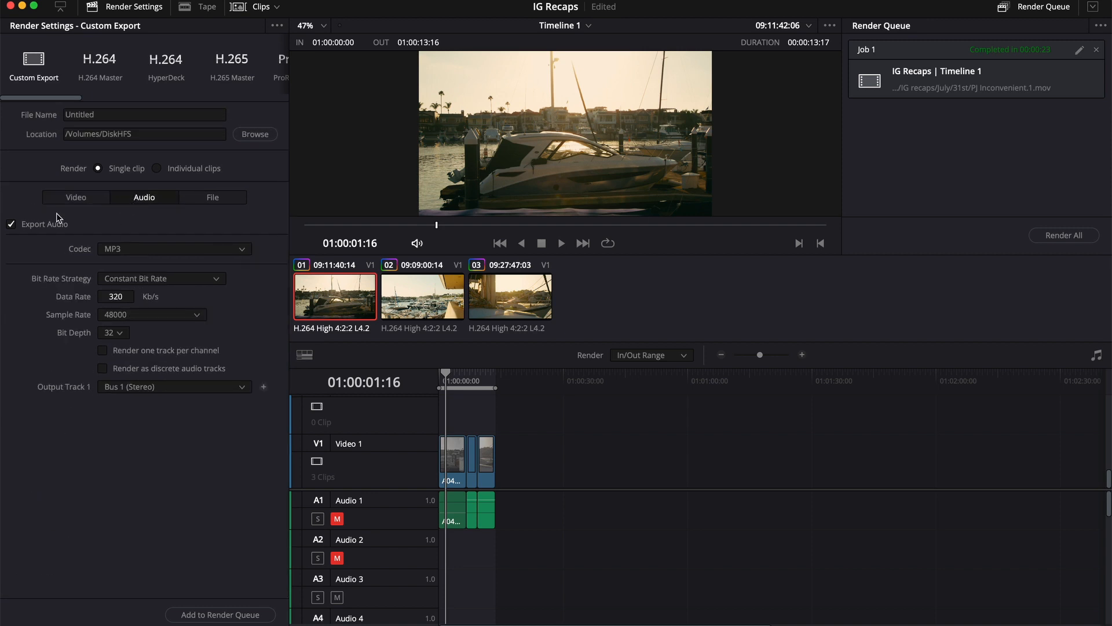
click(126, 250)
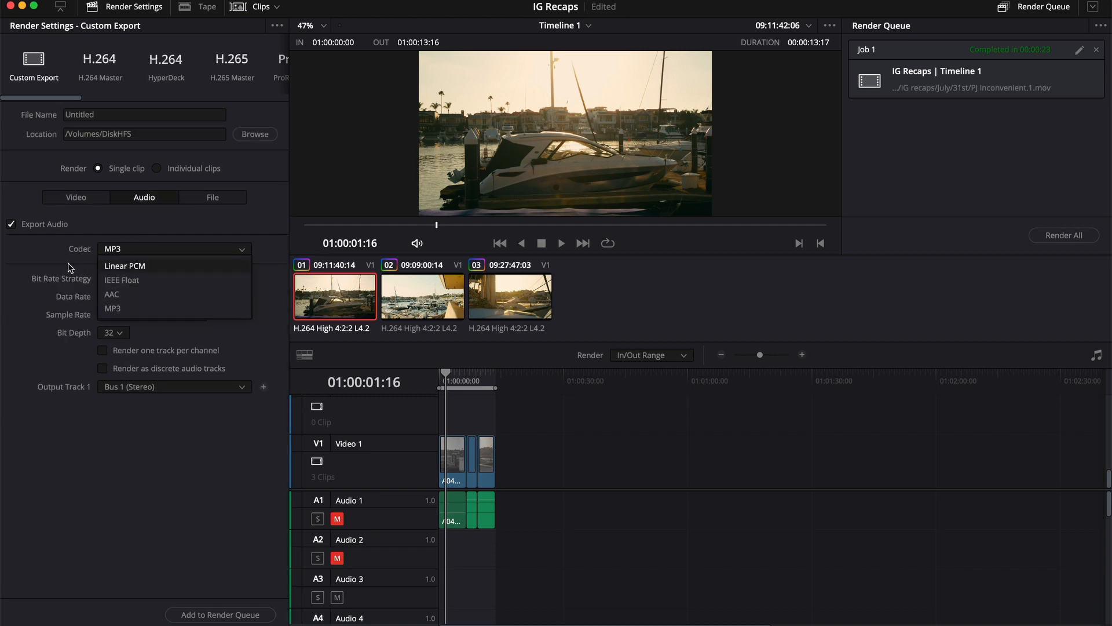
click(30, 238)
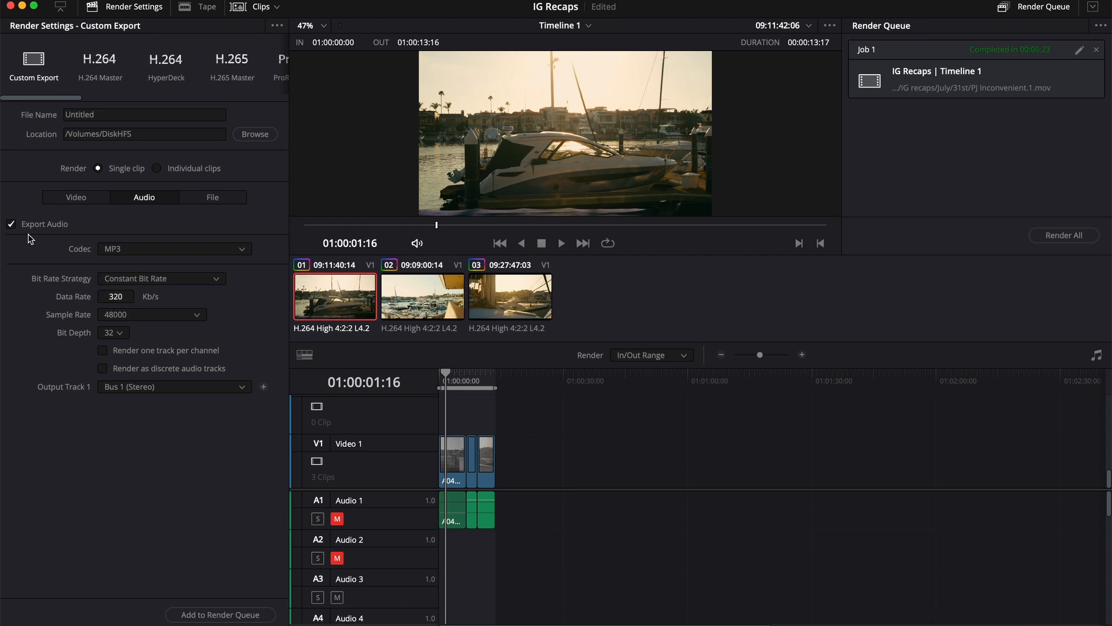
click(212, 199)
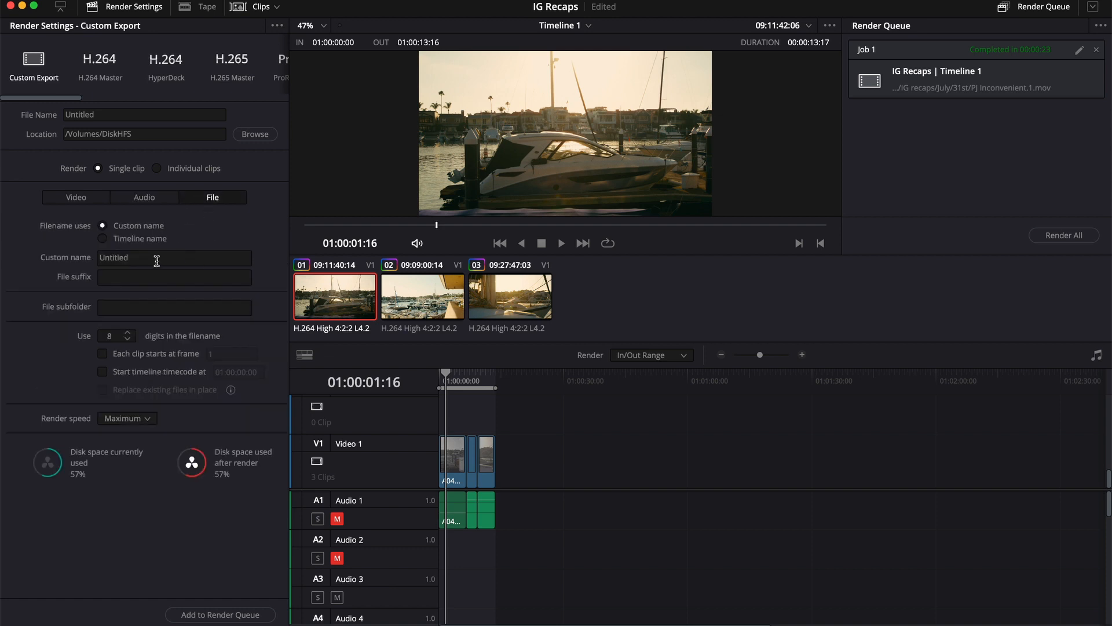